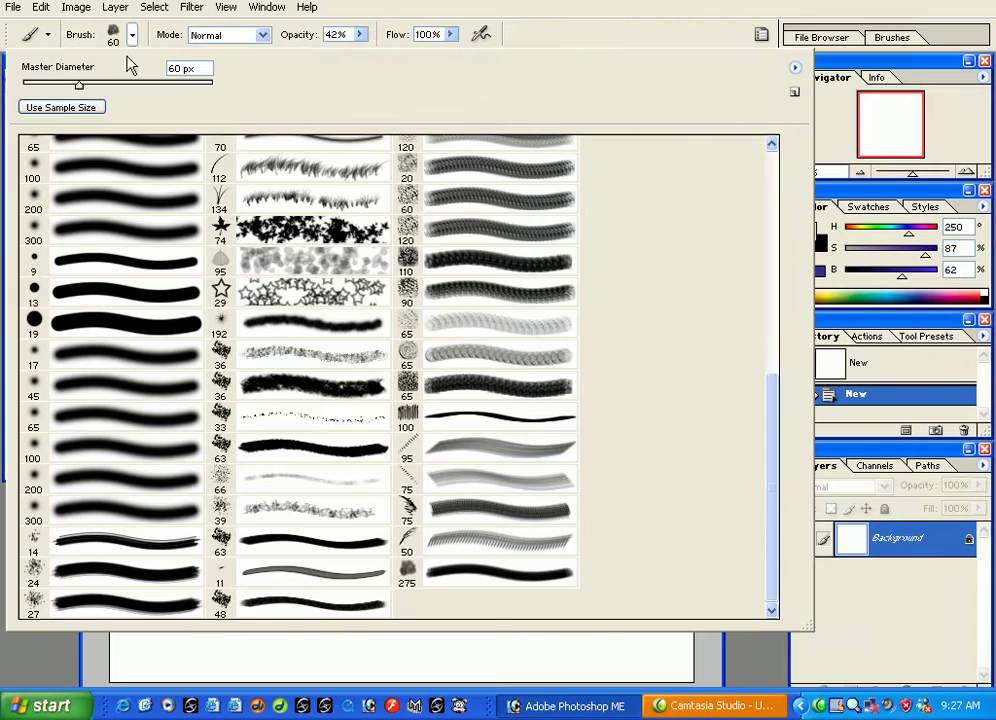
Select the soft round 17 px brush preset for painting
{"action": "left_click_drag", "start_coordinate": [776, 398], "coordinate": [768, 142]}
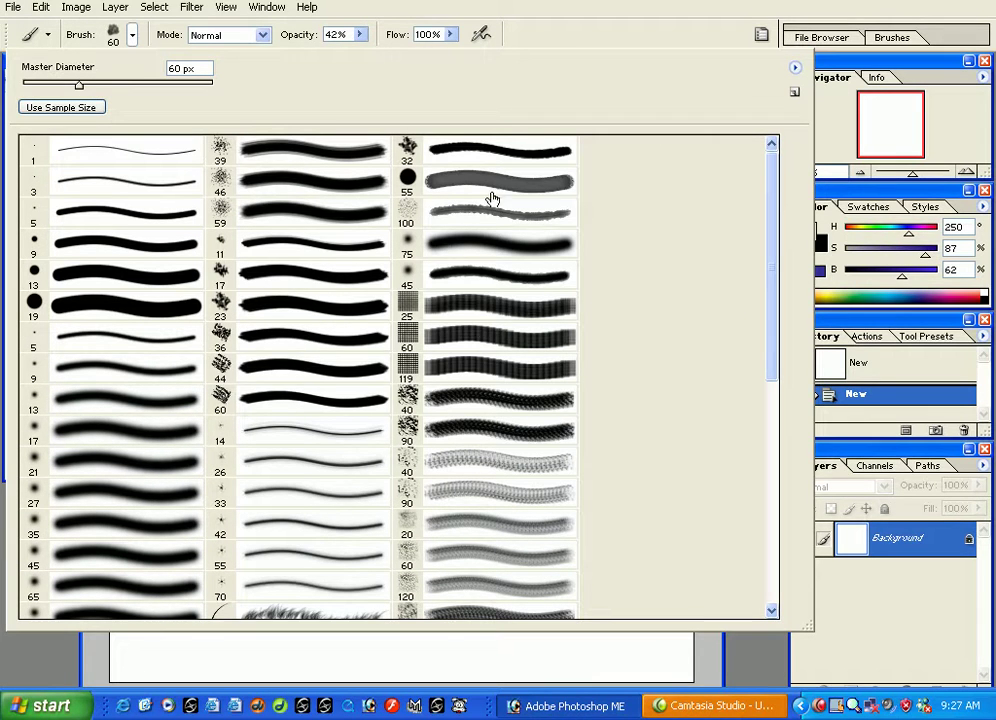
{"action": "mouse_move", "coordinate": [771, 296]}
{"action": "left_mouse_down"}
{"action": "mouse_move", "coordinate": [783, 416]}
{"action": "mouse_move", "coordinate": [778, 520]}
{"action": "mouse_move", "coordinate": [765, 289]}
{"action": "left_mouse_up"}
{"action": "left_click", "coordinate": [74, 433]}
{"action": "left_click", "coordinate": [832, 324]}
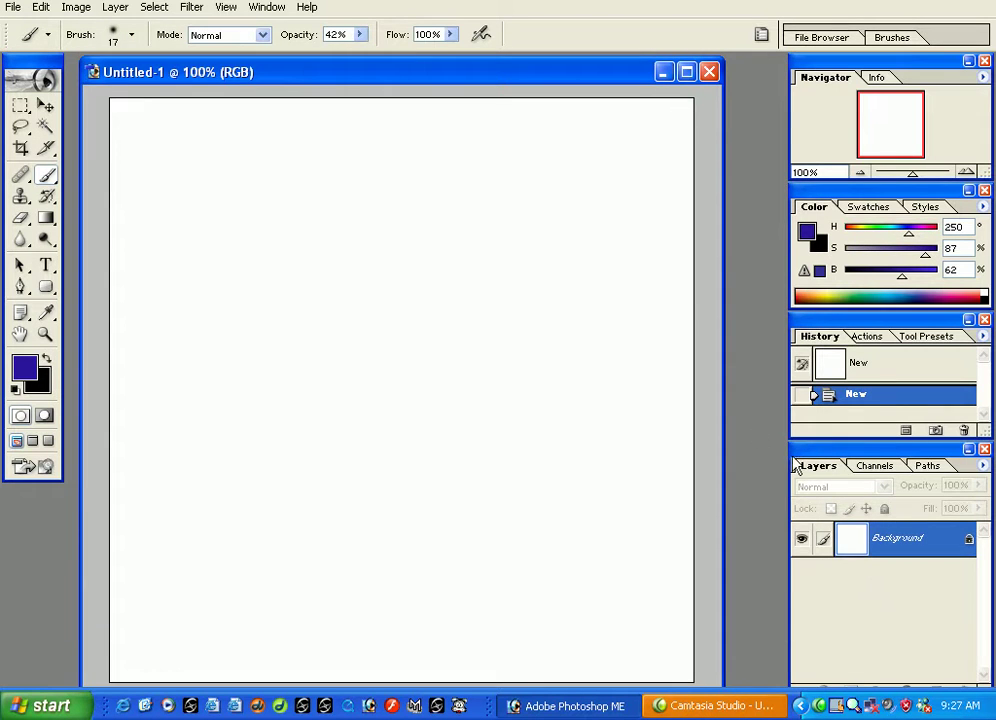
{"action": "left_click", "coordinate": [951, 1]}
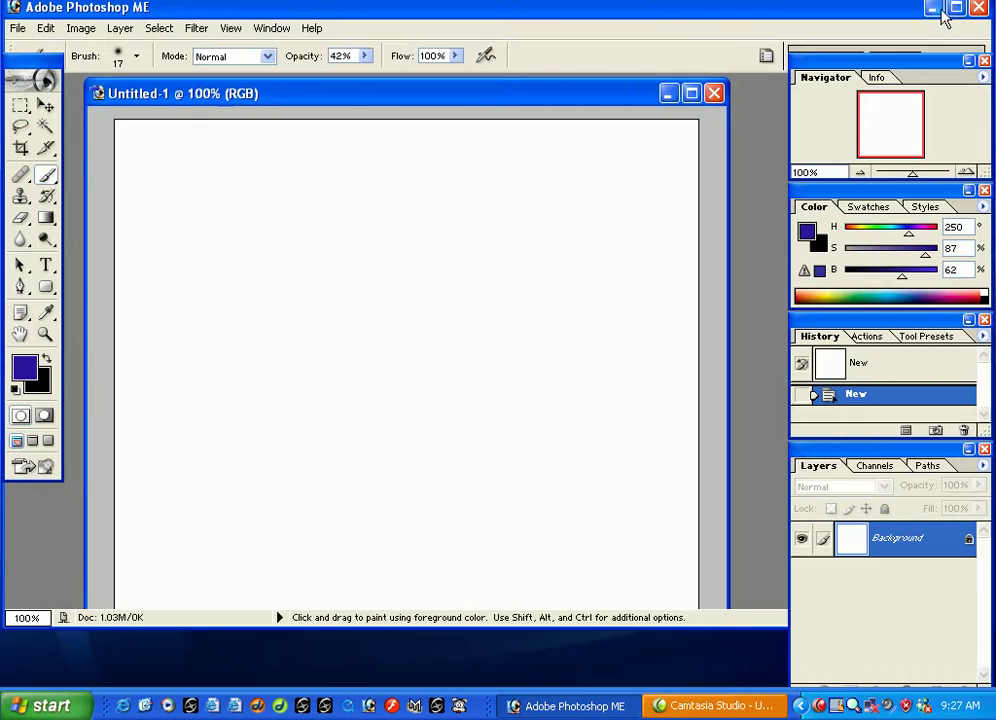
{"action": "left_click", "coordinate": [956, 8]}
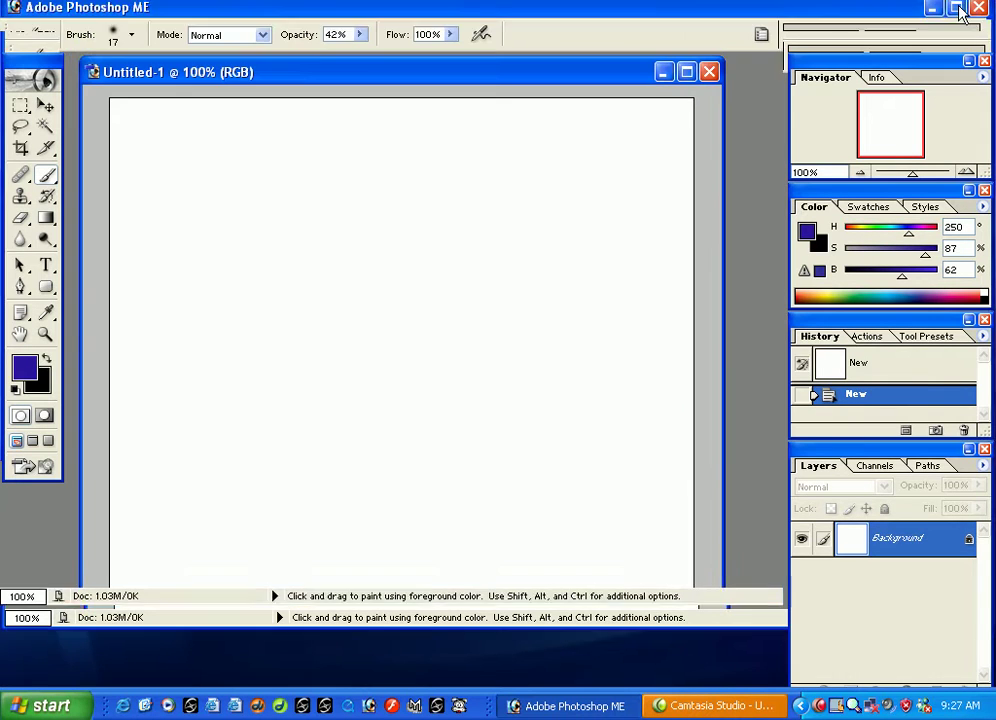
{"action": "left_click", "coordinate": [712, 706]}
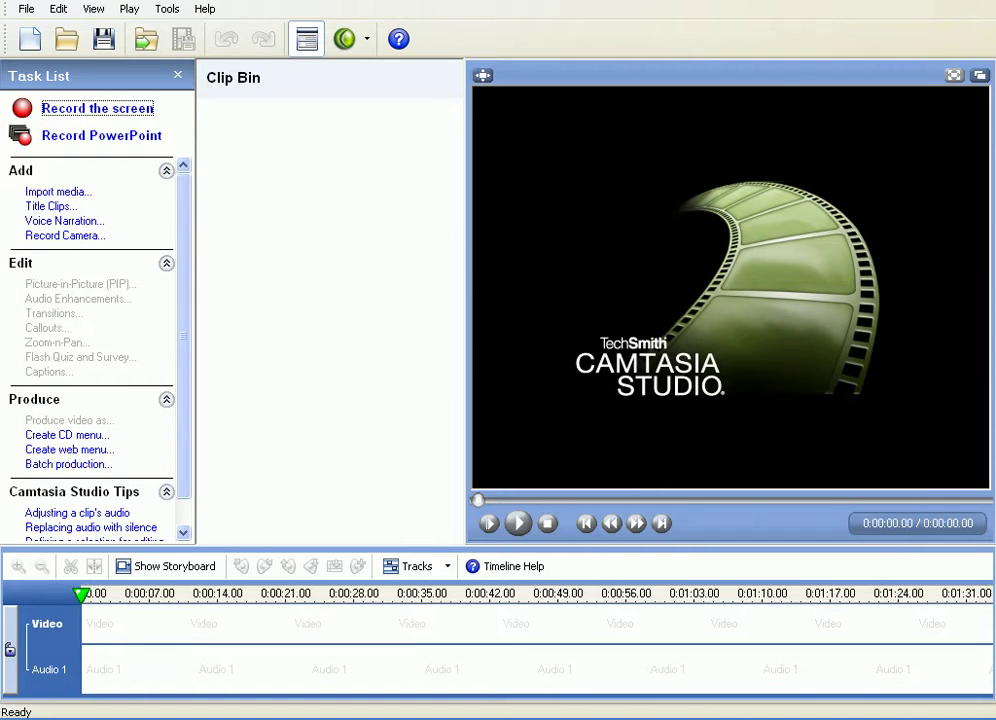
{"action": "left_click", "coordinate": [974, 1]}
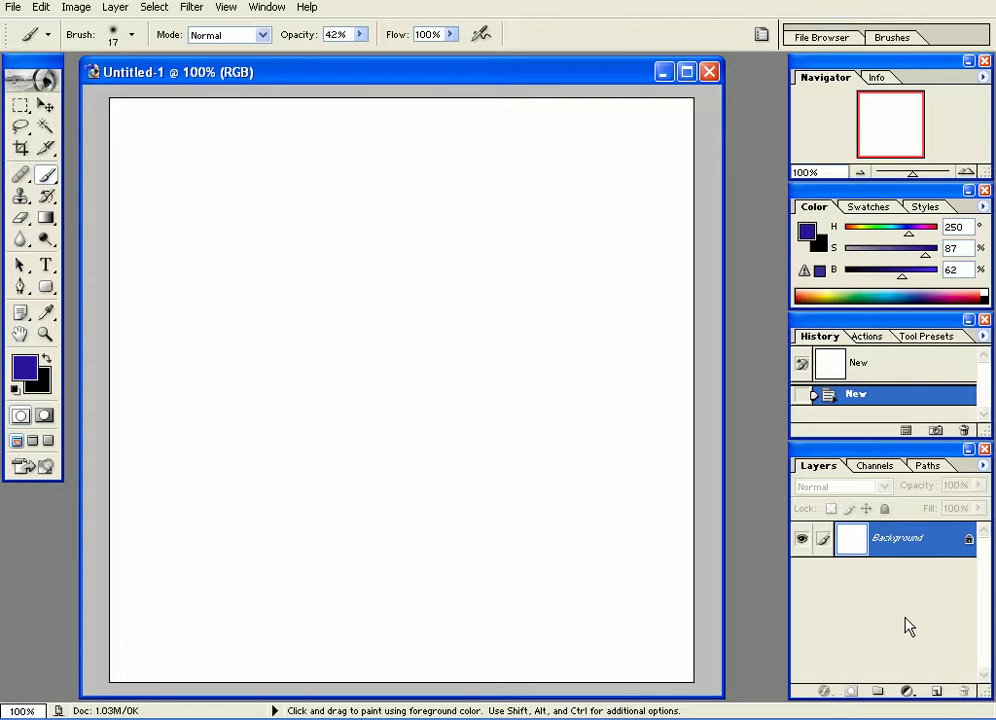
Add a new layer and paint a soft cloudy blotch in the canvas centre with a 50 px brush at 10% opacity
{"action": "left_click", "coordinate": [936, 692]}
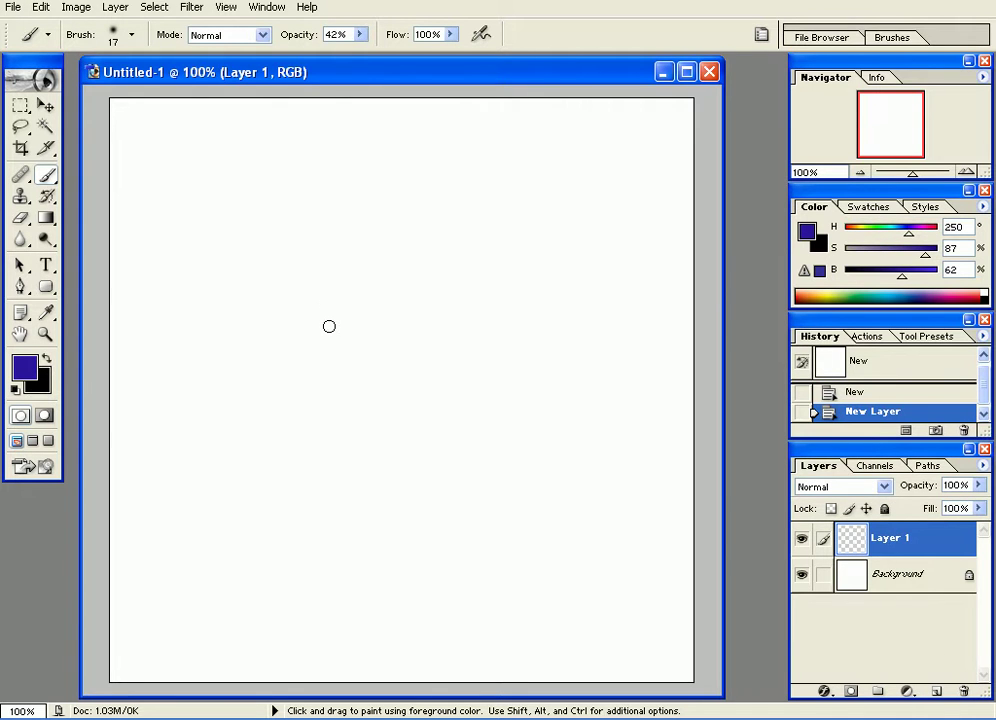
{"action": "left_click_drag", "start_coordinate": [331, 53], "coordinate": [329, 53]}
{"action": "key", "text": "bracketright"}
{"action": "key", "text": "bracketright"}
{"action": "left_click_drag", "start_coordinate": [394, 372], "coordinate": [400, 381]}
{"action": "mouse_move", "coordinate": [402, 380]}
{"action": "left_mouse_down"}
{"action": "mouse_move", "coordinate": [427, 370]}
{"action": "mouse_move", "coordinate": [415, 382]}
{"action": "mouse_move", "coordinate": [431, 391]}
{"action": "mouse_move", "coordinate": [362, 411]}
{"action": "mouse_move", "coordinate": [371, 396]}
{"action": "mouse_move", "coordinate": [390, 440]}
{"action": "left_mouse_up"}
{"action": "mouse_move", "coordinate": [456, 371]}
{"action": "left_mouse_down"}
{"action": "mouse_move", "coordinate": [393, 356]}
{"action": "mouse_move", "coordinate": [334, 400]}
{"action": "mouse_move", "coordinate": [371, 438]}
{"action": "mouse_move", "coordinate": [429, 453]}
{"action": "mouse_move", "coordinate": [480, 410]}
{"action": "mouse_move", "coordinate": [431, 338]}
{"action": "mouse_move", "coordinate": [360, 351]}
{"action": "mouse_move", "coordinate": [336, 416]}
{"action": "mouse_move", "coordinate": [367, 438]}
{"action": "mouse_move", "coordinate": [349, 411]}
{"action": "mouse_move", "coordinate": [405, 330]}
{"action": "mouse_move", "coordinate": [325, 345]}
{"action": "mouse_move", "coordinate": [360, 477]}
{"action": "mouse_move", "coordinate": [436, 476]}
{"action": "mouse_move", "coordinate": [438, 389]}
{"action": "mouse_move", "coordinate": [474, 396]}
{"action": "mouse_move", "coordinate": [433, 464]}
{"action": "mouse_move", "coordinate": [376, 449]}
{"action": "mouse_move", "coordinate": [307, 411]}
{"action": "mouse_move", "coordinate": [313, 356]}
{"action": "mouse_move", "coordinate": [360, 315]}
{"action": "mouse_move", "coordinate": [442, 345]}
{"action": "mouse_move", "coordinate": [315, 489]}
{"action": "left_mouse_up"}
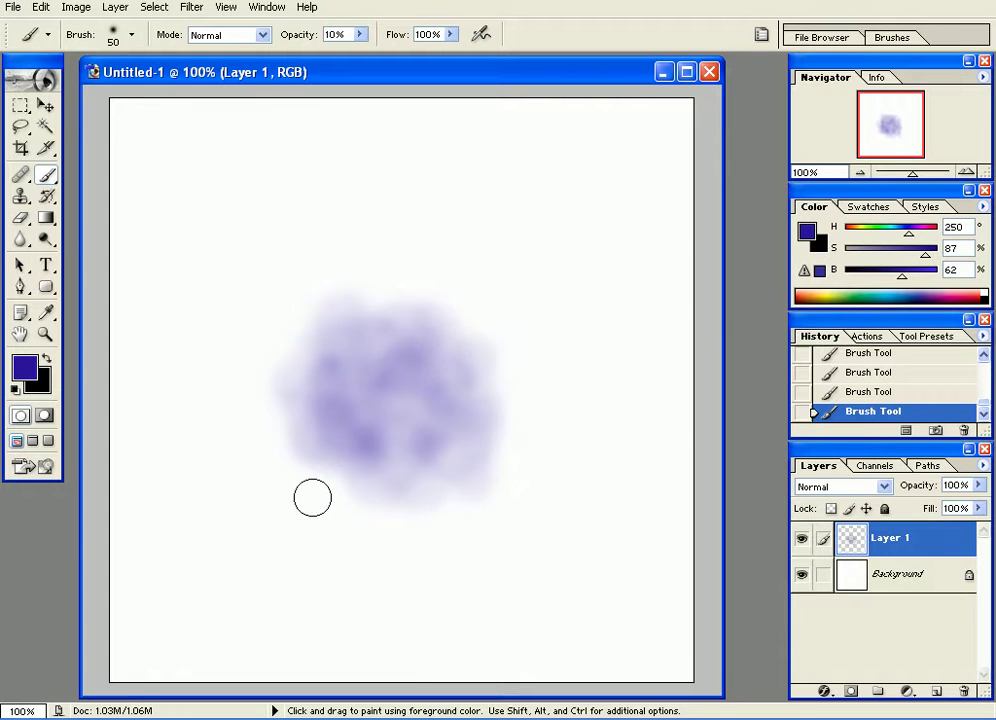
Paint soft blotches at the lower-left, upper-left and upper-right of the canvas and link them to the central one with light strokes
{"action": "mouse_move", "coordinate": [237, 530]}
{"action": "left_mouse_down"}
{"action": "mouse_move", "coordinate": [204, 536]}
{"action": "mouse_move", "coordinate": [272, 543]}
{"action": "mouse_move", "coordinate": [211, 560]}
{"action": "mouse_move", "coordinate": [182, 511]}
{"action": "mouse_move", "coordinate": [244, 527]}
{"action": "mouse_move", "coordinate": [274, 562]}
{"action": "mouse_move", "coordinate": [222, 521]}
{"action": "mouse_move", "coordinate": [258, 491]}
{"action": "mouse_move", "coordinate": [195, 569]}
{"action": "mouse_move", "coordinate": [249, 573]}
{"action": "mouse_move", "coordinate": [249, 560]}
{"action": "mouse_move", "coordinate": [300, 573]}
{"action": "mouse_move", "coordinate": [289, 528]}
{"action": "mouse_move", "coordinate": [209, 540]}
{"action": "mouse_move", "coordinate": [259, 547]}
{"action": "mouse_move", "coordinate": [224, 541]}
{"action": "mouse_move", "coordinate": [244, 509]}
{"action": "mouse_move", "coordinate": [207, 506]}
{"action": "mouse_move", "coordinate": [218, 541]}
{"action": "mouse_move", "coordinate": [200, 567]}
{"action": "mouse_move", "coordinate": [254, 569]}
{"action": "mouse_move", "coordinate": [295, 535]}
{"action": "mouse_move", "coordinate": [242, 527]}
{"action": "left_mouse_up"}
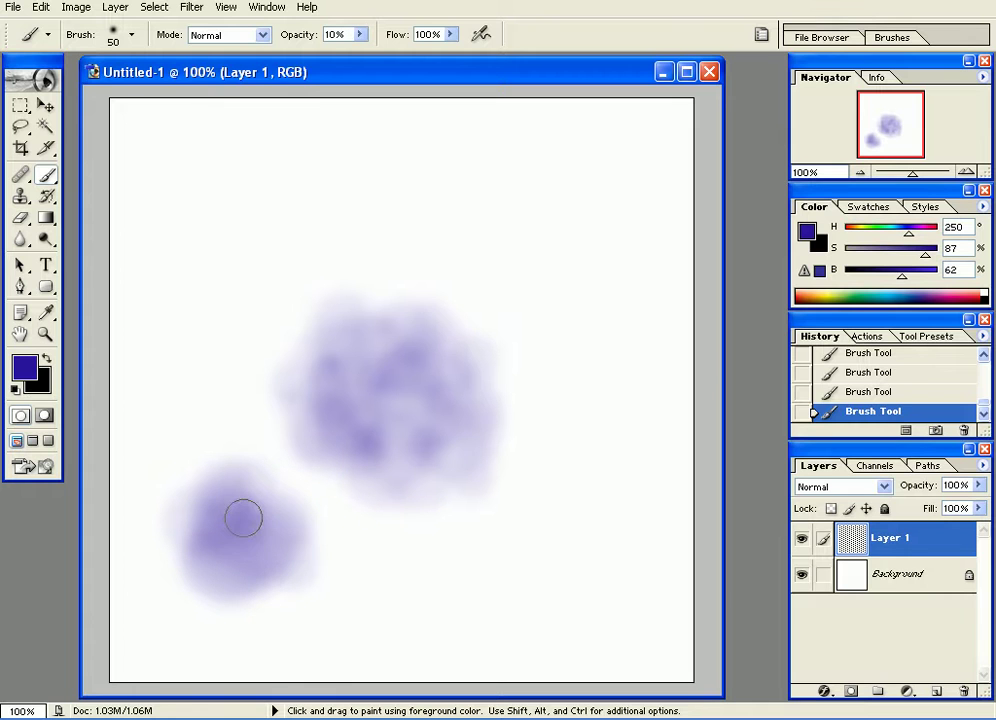
{"action": "mouse_move", "coordinate": [263, 232]}
{"action": "left_mouse_down"}
{"action": "mouse_move", "coordinate": [222, 185]}
{"action": "mouse_move", "coordinate": [276, 211]}
{"action": "mouse_move", "coordinate": [196, 185]}
{"action": "mouse_move", "coordinate": [263, 229]}
{"action": "mouse_move", "coordinate": [253, 227]}
{"action": "mouse_move", "coordinate": [316, 211]}
{"action": "mouse_move", "coordinate": [269, 176]}
{"action": "mouse_move", "coordinate": [205, 249]}
{"action": "mouse_move", "coordinate": [213, 213]}
{"action": "mouse_move", "coordinate": [245, 253]}
{"action": "mouse_move", "coordinate": [213, 238]}
{"action": "mouse_move", "coordinate": [260, 258]}
{"action": "mouse_move", "coordinate": [180, 236]}
{"action": "mouse_move", "coordinate": [239, 223]}
{"action": "mouse_move", "coordinate": [280, 253]}
{"action": "mouse_move", "coordinate": [296, 183]}
{"action": "left_mouse_up"}
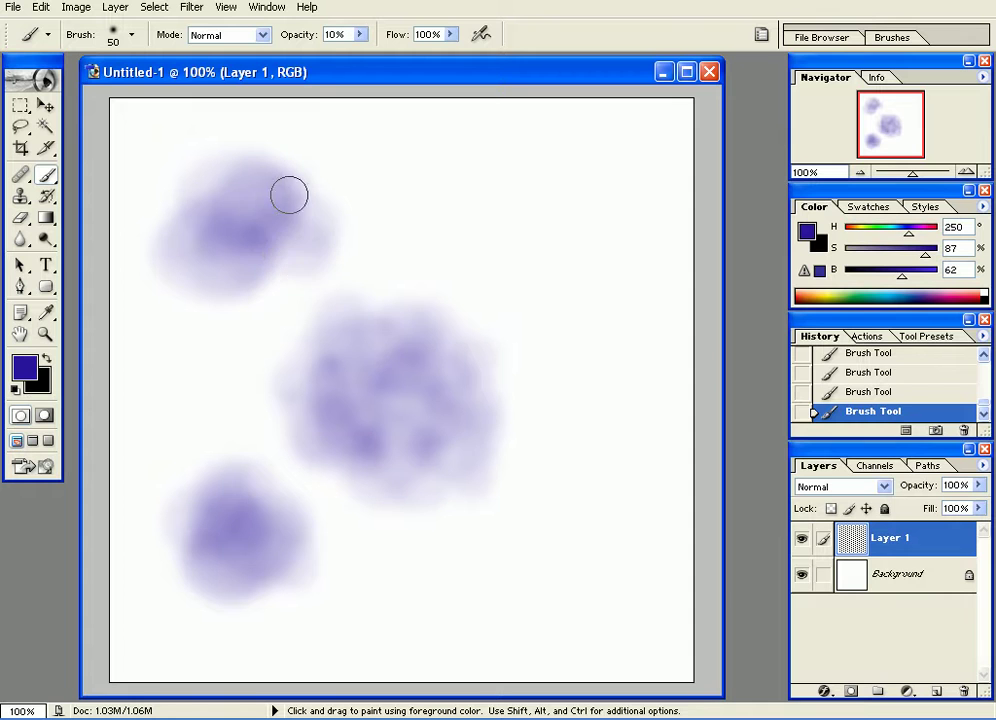
{"action": "mouse_move", "coordinate": [261, 243]}
{"action": "left_mouse_down"}
{"action": "mouse_move", "coordinate": [323, 224]}
{"action": "mouse_move", "coordinate": [227, 247]}
{"action": "mouse_move", "coordinate": [213, 192]}
{"action": "mouse_move", "coordinate": [243, 186]}
{"action": "mouse_move", "coordinate": [206, 233]}
{"action": "mouse_move", "coordinate": [212, 253]}
{"action": "mouse_move", "coordinate": [224, 241]}
{"action": "mouse_move", "coordinate": [223, 201]}
{"action": "left_mouse_up"}
{"action": "mouse_move", "coordinate": [499, 237]}
{"action": "left_mouse_down"}
{"action": "mouse_move", "coordinate": [530, 212]}
{"action": "mouse_move", "coordinate": [529, 193]}
{"action": "mouse_move", "coordinate": [545, 240]}
{"action": "mouse_move", "coordinate": [505, 180]}
{"action": "mouse_move", "coordinate": [511, 236]}
{"action": "mouse_move", "coordinate": [549, 193]}
{"action": "mouse_move", "coordinate": [479, 269]}
{"action": "mouse_move", "coordinate": [531, 227]}
{"action": "mouse_move", "coordinate": [540, 167]}
{"action": "mouse_move", "coordinate": [531, 260]}
{"action": "mouse_move", "coordinate": [565, 220]}
{"action": "left_mouse_up"}
{"action": "mouse_move", "coordinate": [409, 284]}
{"action": "left_mouse_down"}
{"action": "mouse_move", "coordinate": [493, 276]}
{"action": "mouse_move", "coordinate": [449, 337]}
{"action": "mouse_move", "coordinate": [432, 291]}
{"action": "mouse_move", "coordinate": [481, 311]}
{"action": "mouse_move", "coordinate": [499, 343]}
{"action": "mouse_move", "coordinate": [432, 289]}
{"action": "mouse_move", "coordinate": [295, 309]}
{"action": "mouse_move", "coordinate": [308, 280]}
{"action": "mouse_move", "coordinate": [297, 316]}
{"action": "mouse_move", "coordinate": [272, 340]}
{"action": "mouse_move", "coordinate": [249, 415]}
{"action": "mouse_move", "coordinate": [260, 295]}
{"action": "mouse_move", "coordinate": [268, 392]}
{"action": "mouse_move", "coordinate": [240, 410]}
{"action": "mouse_move", "coordinate": [279, 419]}
{"action": "mouse_move", "coordinate": [222, 456]}
{"action": "mouse_move", "coordinate": [260, 458]}
{"action": "mouse_move", "coordinate": [290, 385]}
{"action": "left_mouse_up"}
{"action": "mouse_move", "coordinate": [302, 500]}
{"action": "left_mouse_down"}
{"action": "mouse_move", "coordinate": [381, 541]}
{"action": "mouse_move", "coordinate": [501, 569]}
{"action": "mouse_move", "coordinate": [478, 522]}
{"action": "mouse_move", "coordinate": [374, 469]}
{"action": "mouse_move", "coordinate": [402, 502]}
{"action": "mouse_move", "coordinate": [277, 480]}
{"action": "mouse_move", "coordinate": [246, 303]}
{"action": "mouse_move", "coordinate": [197, 329]}
{"action": "mouse_move", "coordinate": [285, 423]}
{"action": "mouse_move", "coordinate": [352, 341]}
{"action": "mouse_move", "coordinate": [269, 348]}
{"action": "left_mouse_up"}
Move the painted cloud layer so the artwork sits centred on the canvas
{"action": "left_click", "coordinate": [45, 107]}
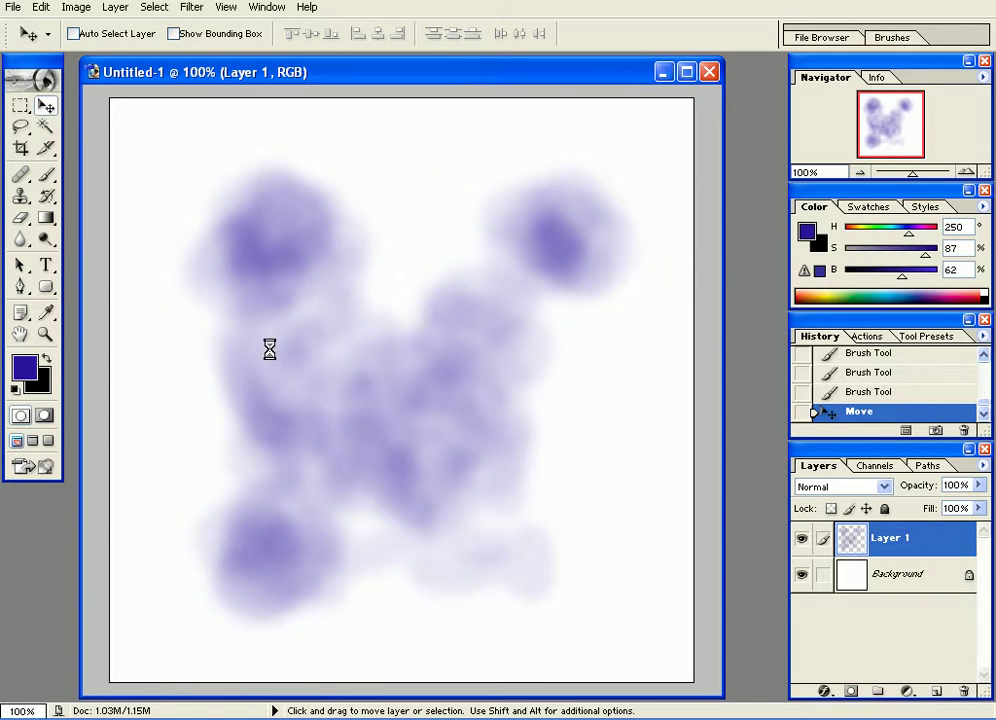
{"action": "mouse_move", "coordinate": [456, 343]}
{"action": "left_mouse_down"}
{"action": "mouse_move", "coordinate": [417, 385]}
{"action": "mouse_move", "coordinate": [427, 398]}
{"action": "mouse_move", "coordinate": [427, 390]}
{"action": "left_mouse_up"}
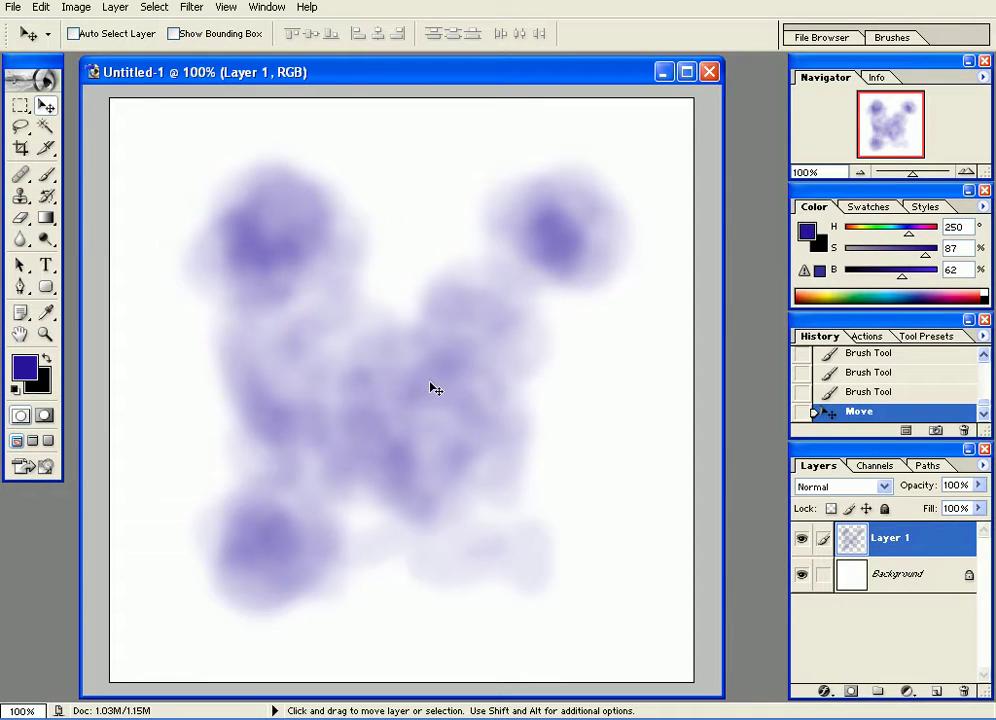
{"action": "right_click", "coordinate": [426, 385]}
{"action": "left_click", "coordinate": [399, 376]}
Define the painted cloud as a new brush named smoke_2
{"action": "left_click", "coordinate": [38, 8]}
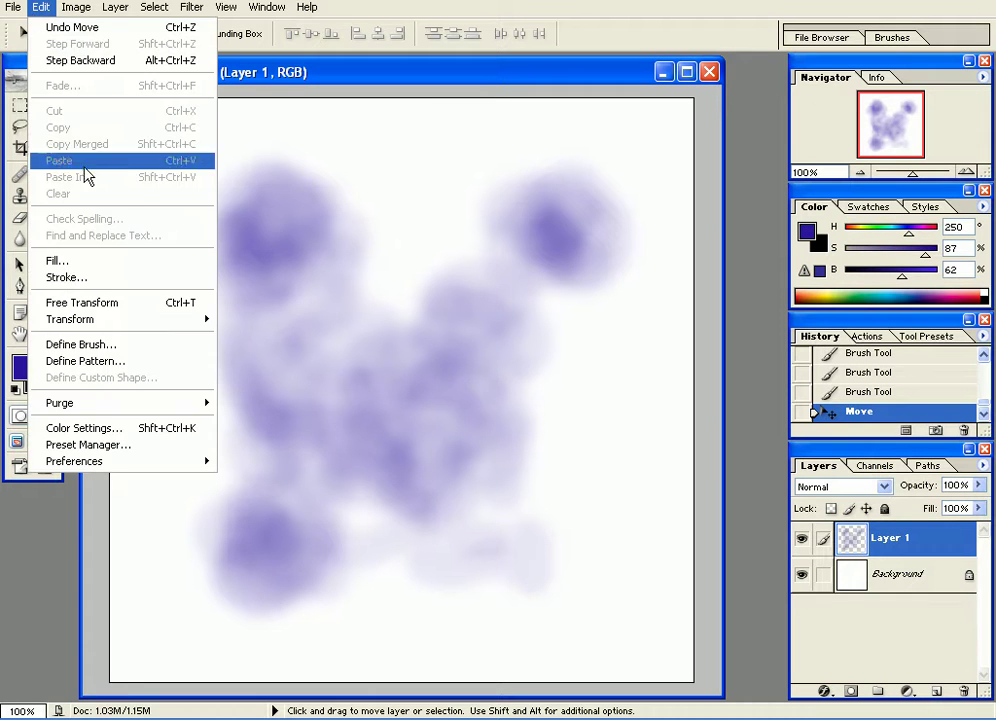
{"action": "left_click", "coordinate": [100, 346]}
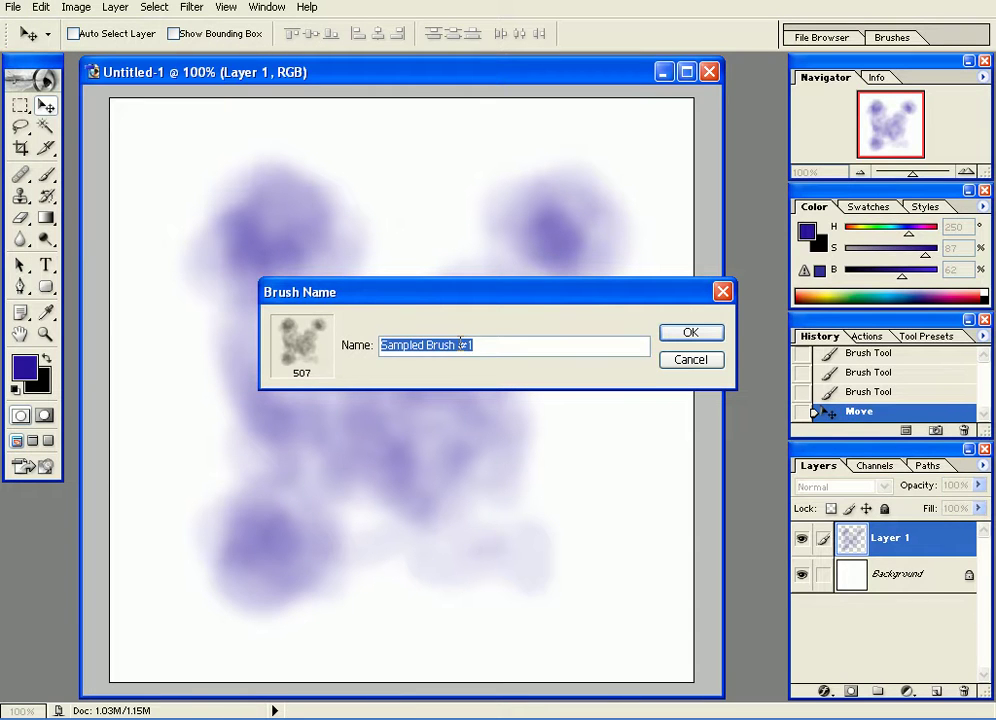
{"action": "type", "text": "smoke_2"}
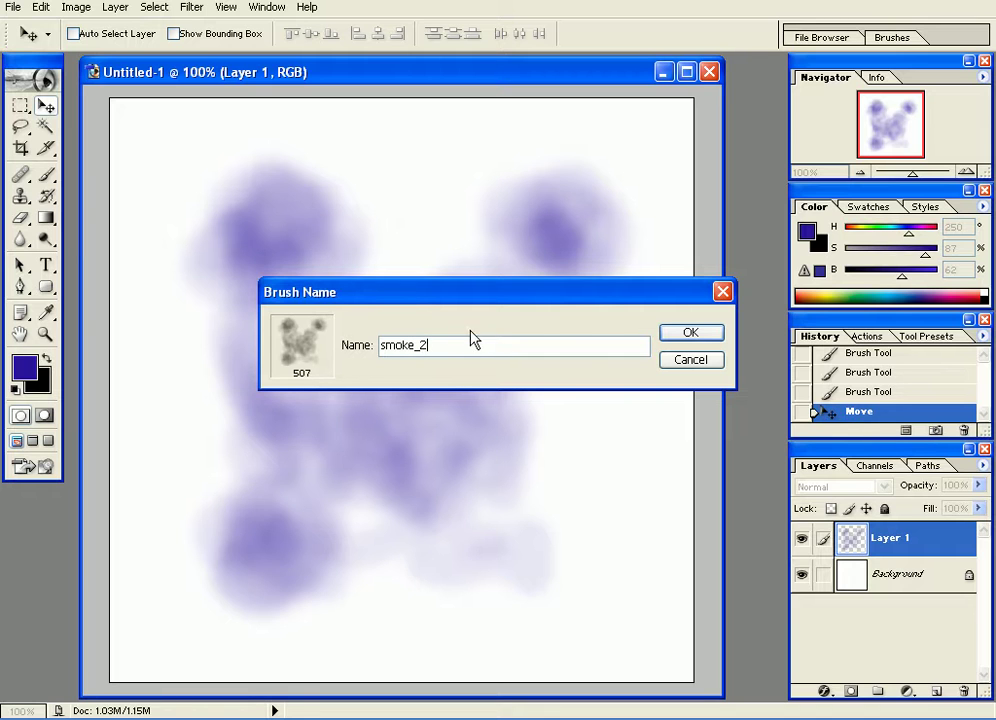
{"action": "left_click", "coordinate": [668, 333]}
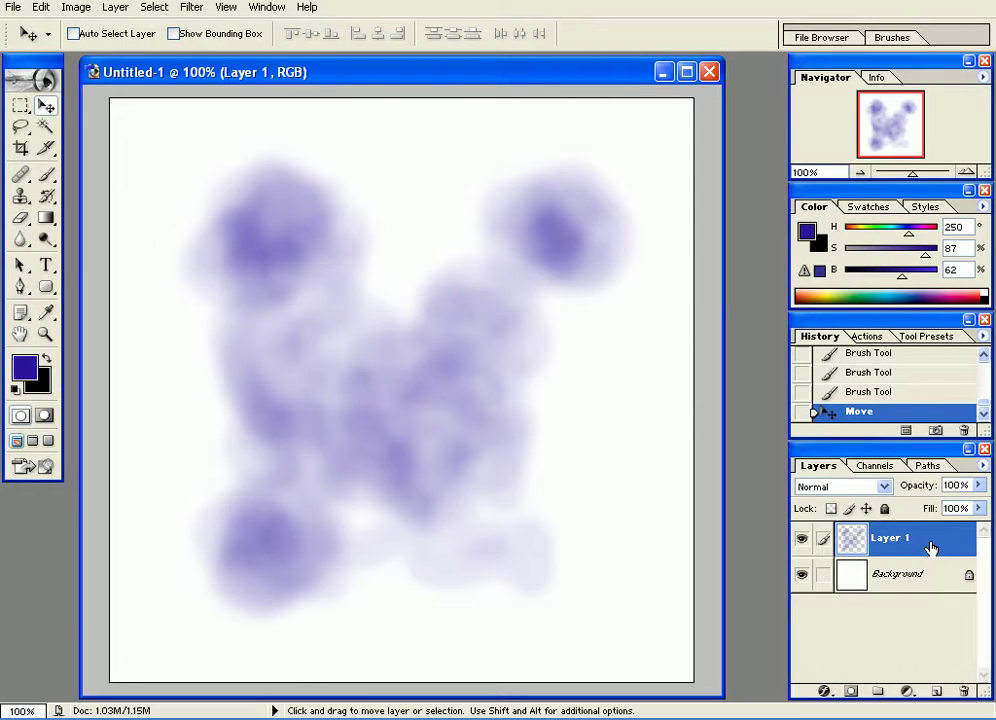
Clear all the painting from Layer 1 and remove the selection
{"action": "key", "text": "ctrl+a"}
{"action": "key", "text": "Delete"}
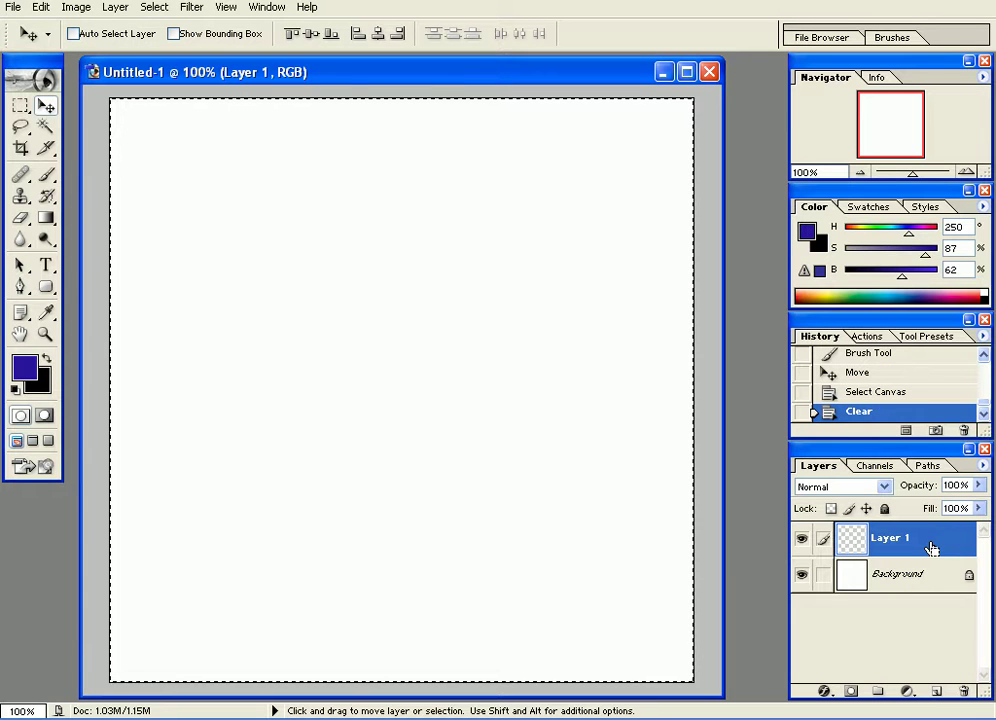
{"action": "key", "text": "ctrl+d"}
Choose the custom 507 px smoke brush for the Brush tool
{"action": "left_click", "coordinate": [47, 176]}
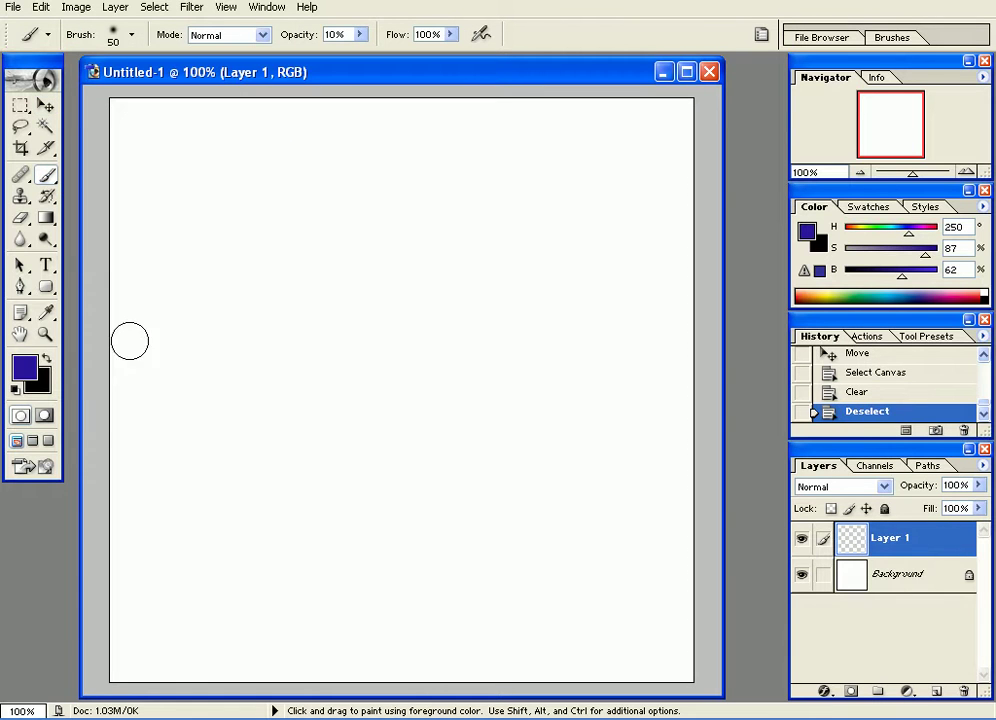
{"action": "left_click", "coordinate": [132, 36]}
{"action": "scroll", "coordinate": [770, 412], "scroll_direction": "down", "scroll_amount": 5}
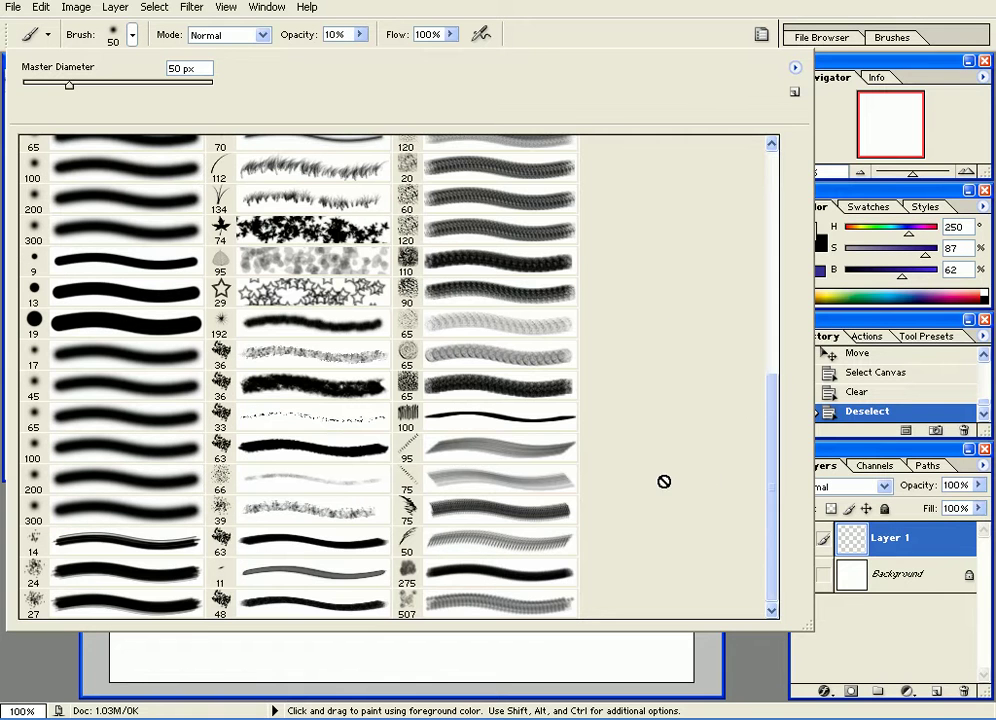
{"action": "left_click", "coordinate": [405, 612]}
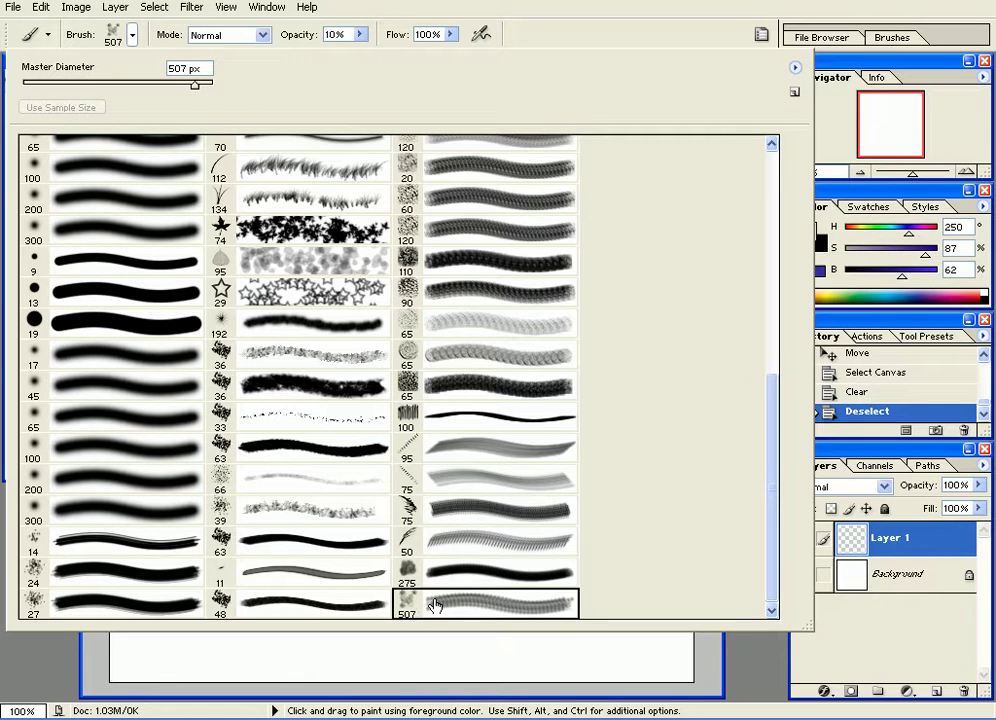
{"action": "left_click", "coordinate": [651, 32]}
Set the brush opacity to 100% and test the smoke brush on the canvas, undoing the test strokes
{"action": "mouse_move", "coordinate": [388, 378]}
{"action": "left_mouse_down"}
{"action": "mouse_move", "coordinate": [431, 446]}
{"action": "mouse_move", "coordinate": [403, 400]}
{"action": "mouse_move", "coordinate": [412, 345]}
{"action": "mouse_move", "coordinate": [408, 385]}
{"action": "mouse_move", "coordinate": [379, 443]}
{"action": "left_mouse_up"}
{"action": "key", "text": "ctrl+z"}
{"action": "left_click", "coordinate": [360, 36]}
{"action": "left_click", "coordinate": [534, 47]}
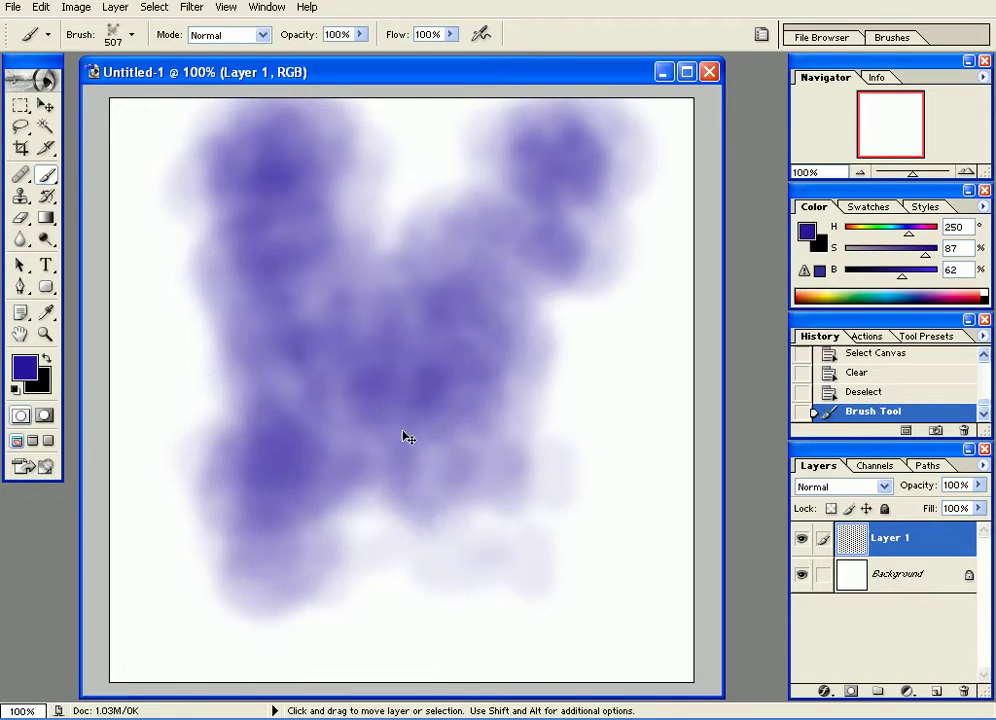
{"action": "key", "text": "ctrl+z"}
Reduce the smoke brush to 150 px and try a circular scribble and a vertical stroke, undoing each one
{"action": "key", "text": "bracketleft"}
{"action": "key", "text": "bracketleft"}
{"action": "key", "text": "bracketleft"}
{"action": "key", "text": "bracketleft"}
{"action": "key", "text": "bracketleft"}
{"action": "key", "text": "bracketleft"}
{"action": "key", "text": "bracketleft"}
{"action": "mouse_move", "coordinate": [433, 396]}
{"action": "left_mouse_down"}
{"action": "mouse_move", "coordinate": [300, 417]}
{"action": "mouse_move", "coordinate": [551, 405]}
{"action": "mouse_move", "coordinate": [282, 400]}
{"action": "mouse_move", "coordinate": [240, 360]}
{"action": "left_mouse_up"}
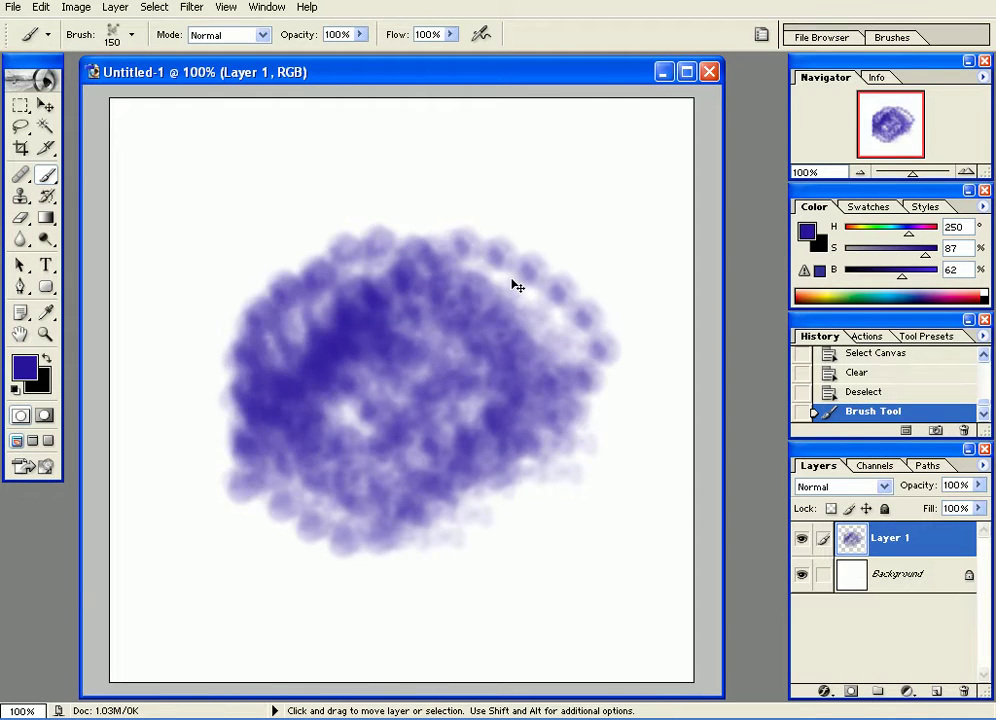
{"action": "key", "text": "ctrl+z"}
{"action": "left_click_drag", "start_coordinate": [532, 208], "coordinate": [549, 565]}
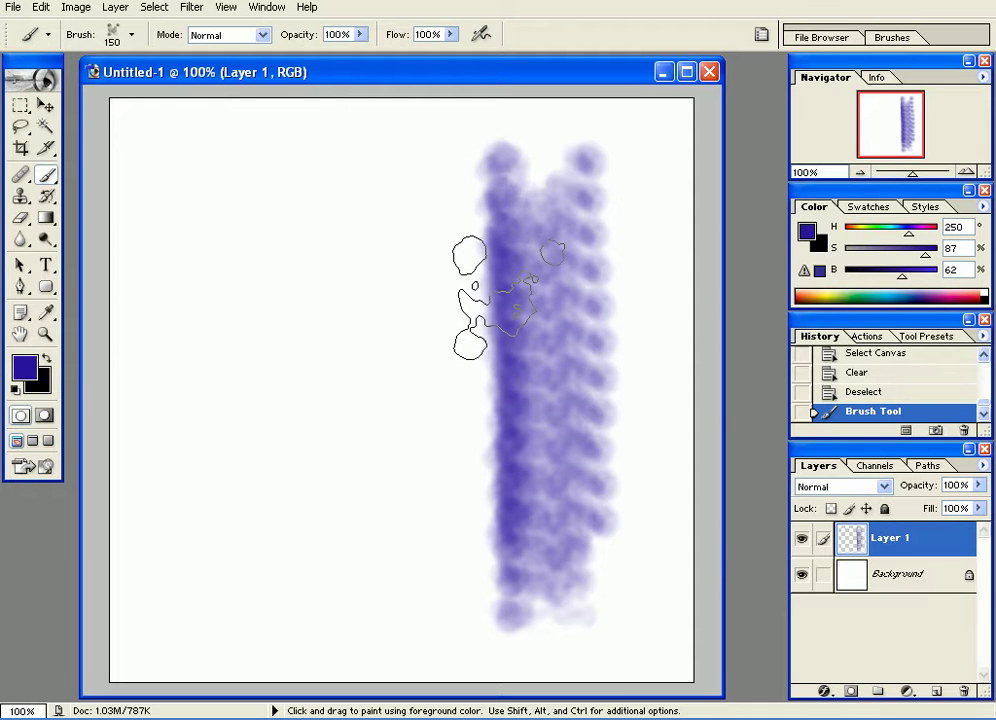
{"action": "key", "text": "ctrl+z"}
Reduce the smoke brush to 100 px and try two more strokes, undoing both
{"action": "key", "text": "bracketleft"}
{"action": "key", "text": "bracketleft"}
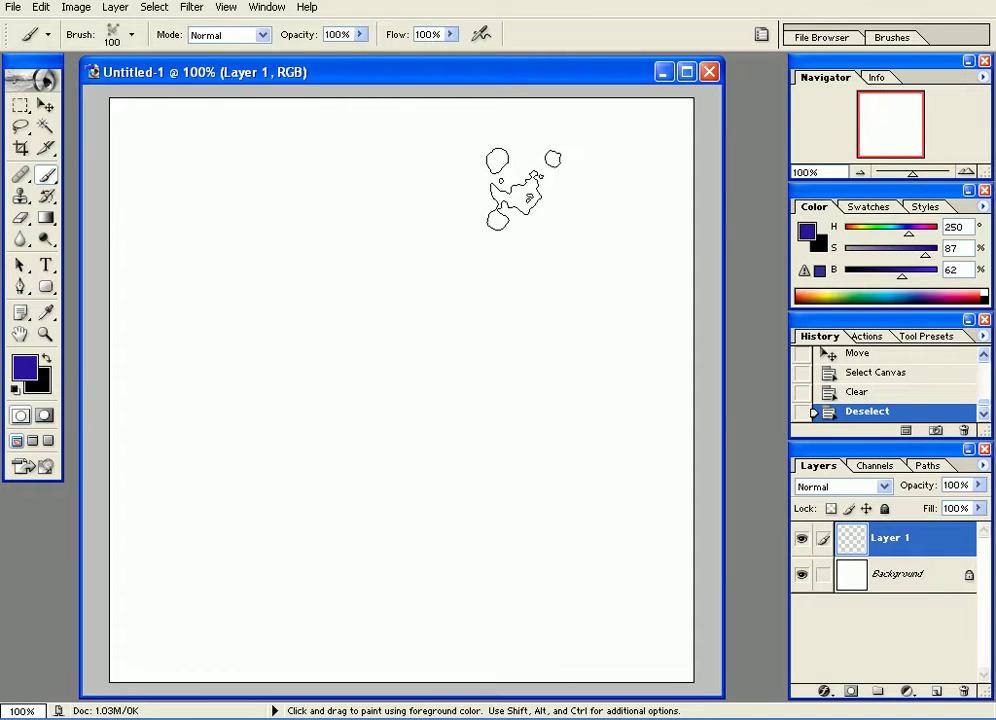
{"action": "left_click_drag", "start_coordinate": [555, 170], "coordinate": [551, 534]}
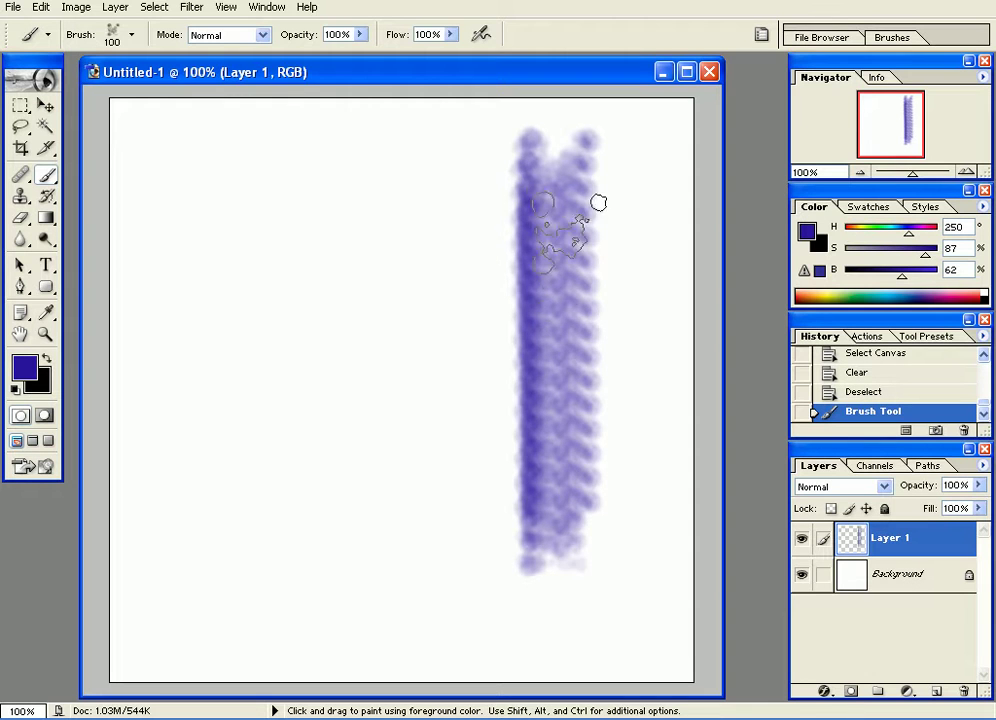
{"action": "key", "text": "ctrl+z"}
{"action": "mouse_move", "coordinate": [550, 150]}
{"action": "left_mouse_down"}
{"action": "mouse_move", "coordinate": [570, 365]}
{"action": "mouse_move", "coordinate": [499, 515]}
{"action": "mouse_move", "coordinate": [323, 416]}
{"action": "mouse_move", "coordinate": [345, 325]}
{"action": "left_mouse_up"}
{"action": "key", "text": "ctrl+z"}
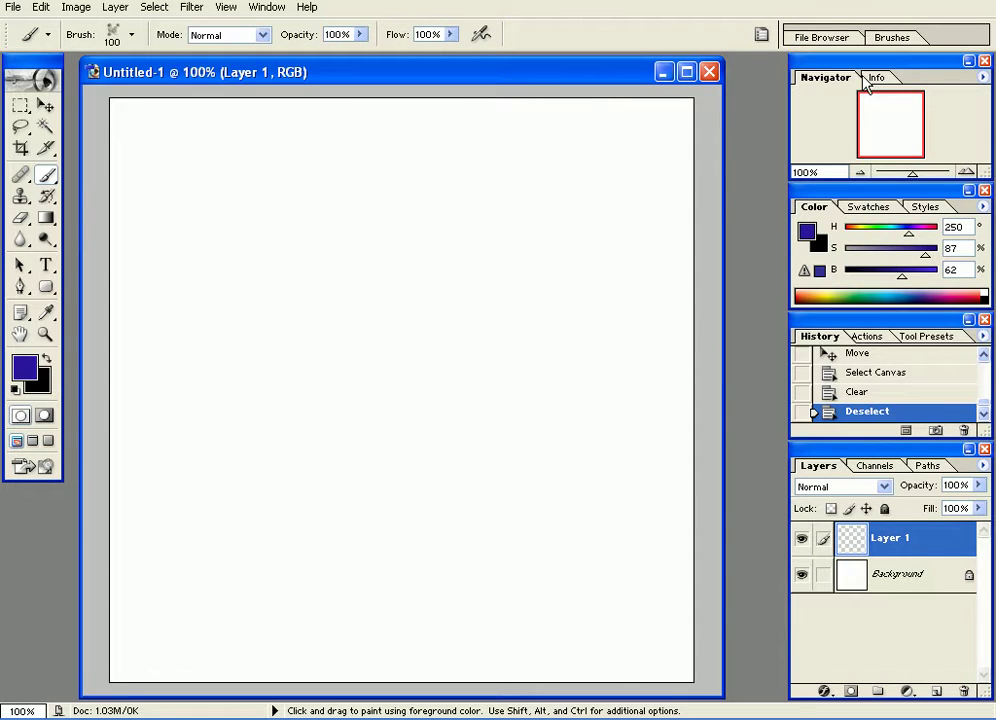
Set the spacing of the smoke brush tip to 35%
{"action": "left_click", "coordinate": [887, 40]}
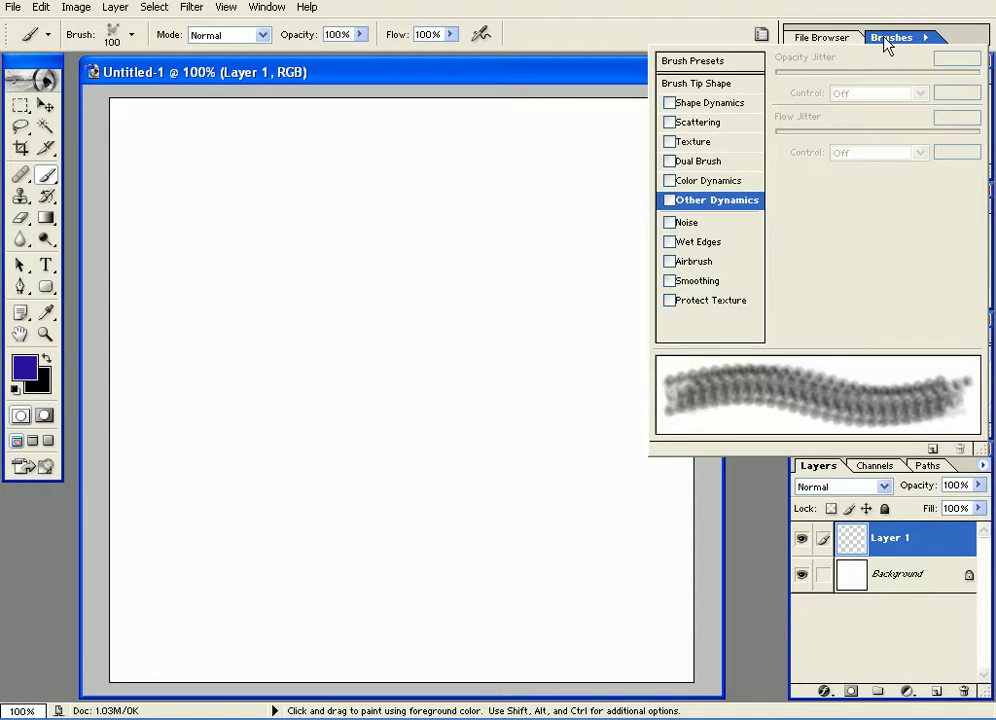
{"action": "left_click", "coordinate": [711, 85]}
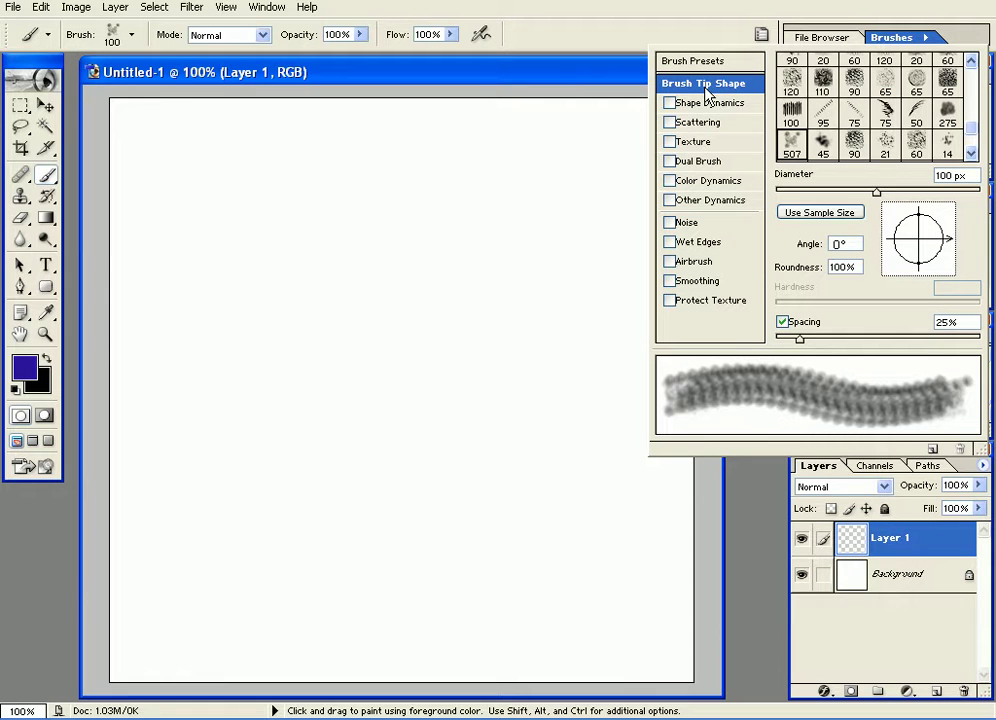
{"action": "mouse_move", "coordinate": [800, 338]}
{"action": "left_mouse_down"}
{"action": "mouse_move", "coordinate": [775, 341]}
{"action": "mouse_move", "coordinate": [840, 342]}
{"action": "mouse_move", "coordinate": [812, 343]}
{"action": "left_mouse_up"}
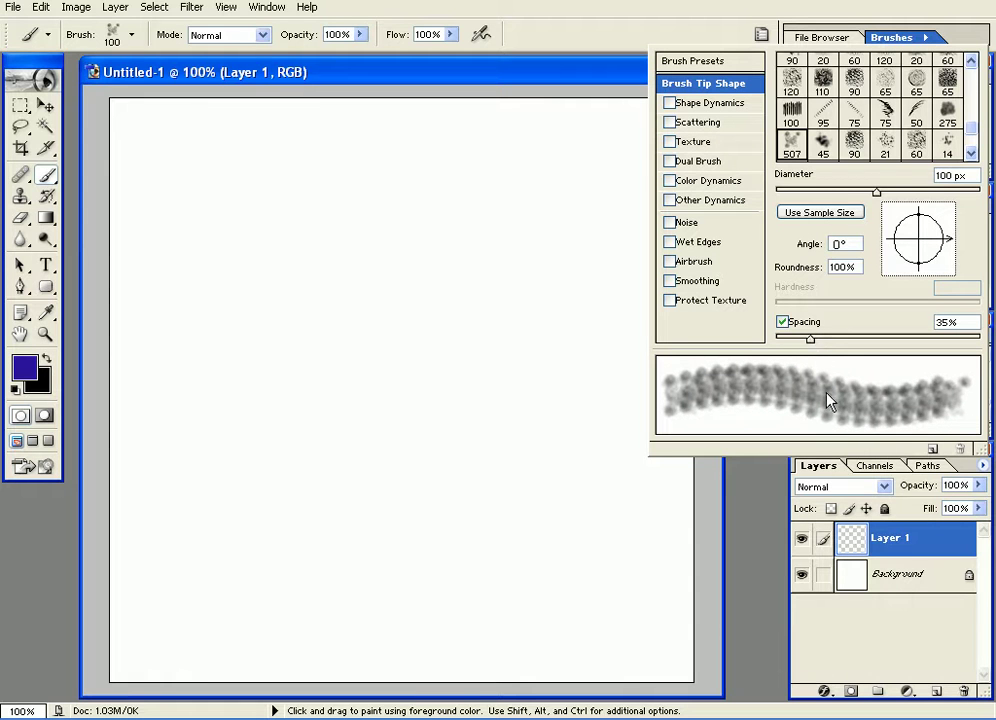
{"action": "mouse_move", "coordinate": [930, 248]}
{"action": "left_mouse_down"}
{"action": "mouse_move", "coordinate": [928, 220]}
{"action": "mouse_move", "coordinate": [940, 248]}
{"action": "mouse_move", "coordinate": [933, 217]}
{"action": "mouse_move", "coordinate": [900, 220]}
{"action": "mouse_move", "coordinate": [878, 238]}
{"action": "mouse_move", "coordinate": [906, 210]}
{"action": "mouse_move", "coordinate": [924, 226]}
{"action": "left_mouse_up"}
Enable Shape Dynamics for the brush with size jitter and angle jitter both at 100%
{"action": "left_click", "coordinate": [706, 104]}
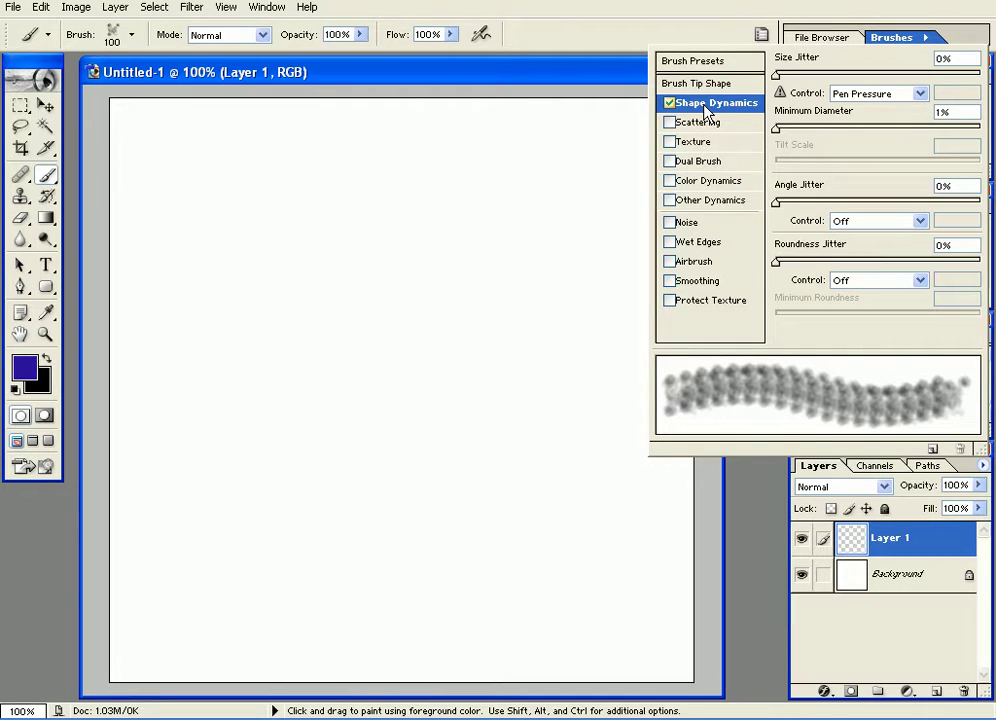
{"action": "left_click_drag", "start_coordinate": [779, 80], "coordinate": [989, 82]}
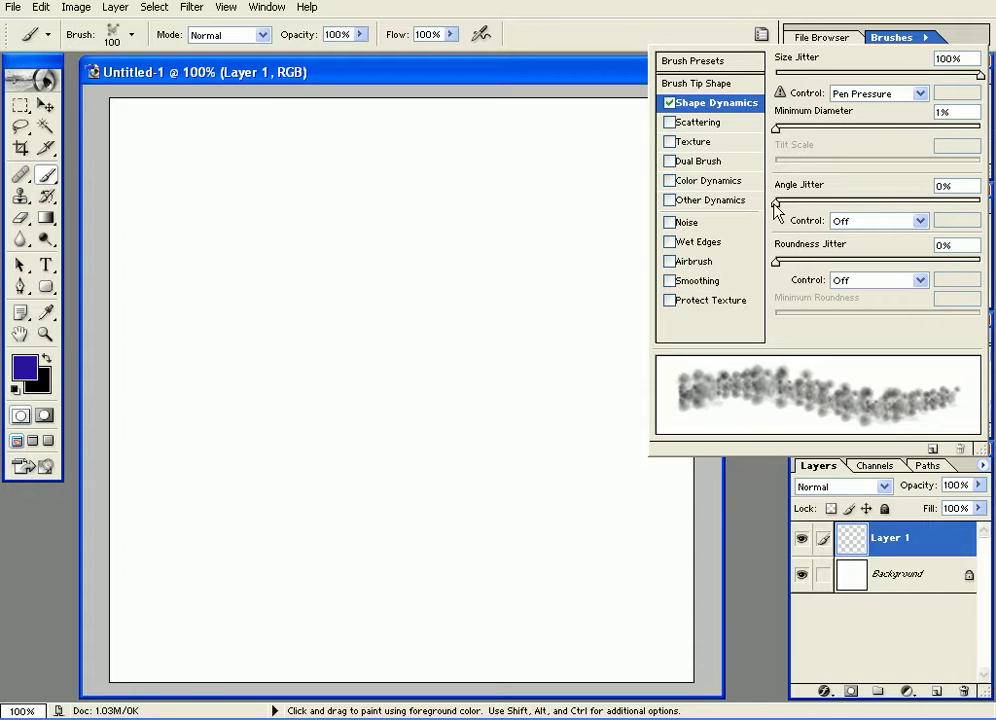
{"action": "left_click_drag", "start_coordinate": [777, 201], "coordinate": [984, 199]}
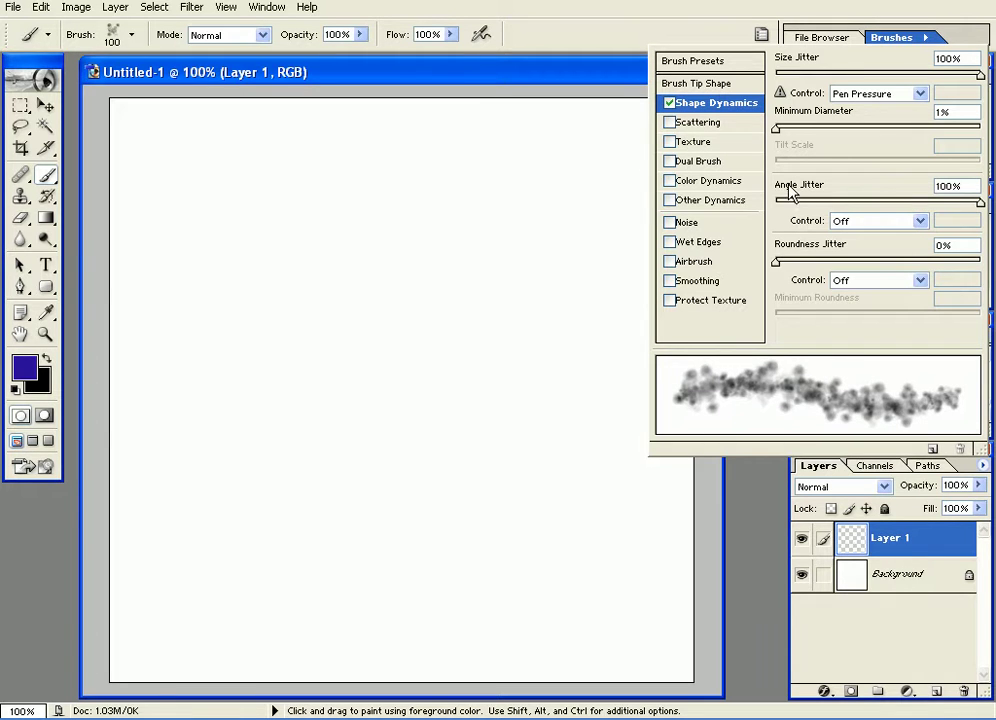
Test the jittered brush with a U-shaped stroke across the canvas, undo it, and reopen the brush settings
{"action": "mouse_move", "coordinate": [575, 215]}
{"action": "left_mouse_down"}
{"action": "mouse_move", "coordinate": [495, 268]}
{"action": "mouse_move", "coordinate": [408, 452]}
{"action": "mouse_move", "coordinate": [375, 479]}
{"action": "mouse_move", "coordinate": [309, 477]}
{"action": "mouse_move", "coordinate": [251, 420]}
{"action": "mouse_move", "coordinate": [200, 259]}
{"action": "mouse_move", "coordinate": [162, 232]}
{"action": "left_mouse_up"}
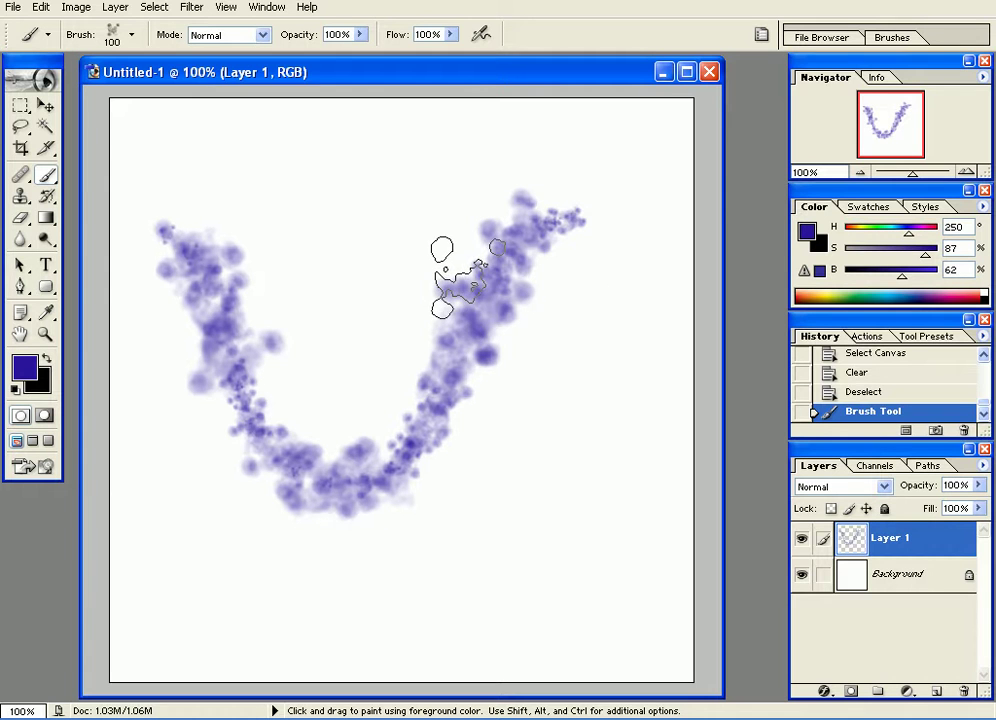
{"action": "key", "text": "ctrl+z"}
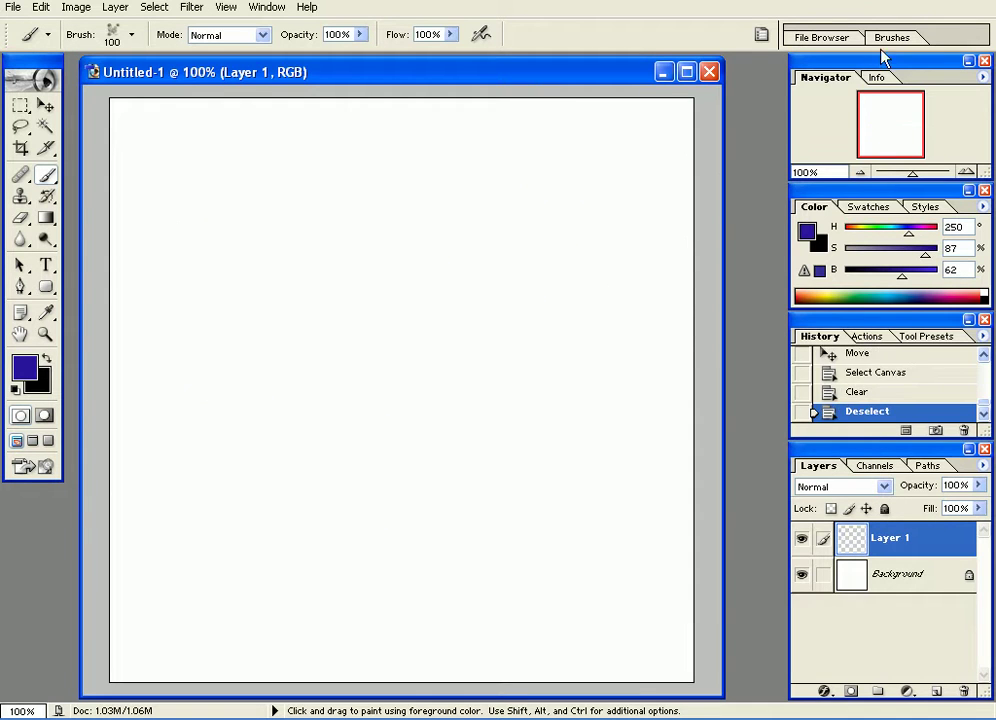
{"action": "left_click", "coordinate": [889, 39]}
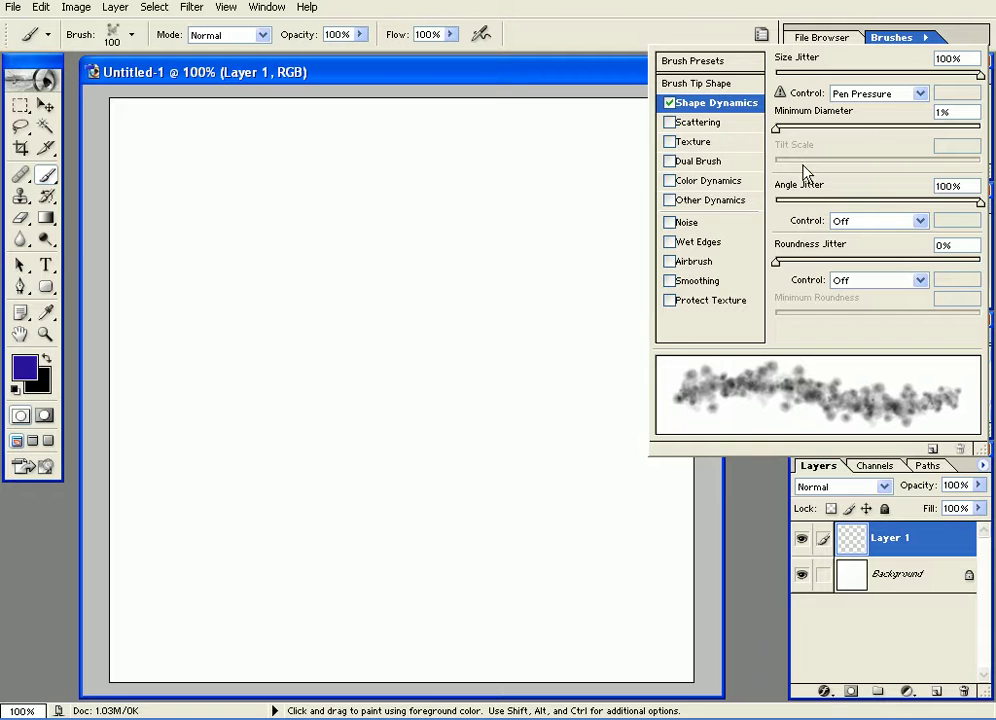
Try the brush with roundness jitter at 100%, undo the test stroke, and reset the roundness jitter to 0%
{"action": "left_click_drag", "start_coordinate": [775, 260], "coordinate": [980, 262]}
{"action": "mouse_move", "coordinate": [580, 232]}
{"action": "left_mouse_down"}
{"action": "mouse_move", "coordinate": [455, 478]}
{"action": "mouse_move", "coordinate": [385, 497]}
{"action": "mouse_move", "coordinate": [330, 475]}
{"action": "mouse_move", "coordinate": [245, 325]}
{"action": "mouse_move", "coordinate": [197, 287]}
{"action": "mouse_move", "coordinate": [210, 260]}
{"action": "mouse_move", "coordinate": [228, 234]}
{"action": "left_mouse_up"}
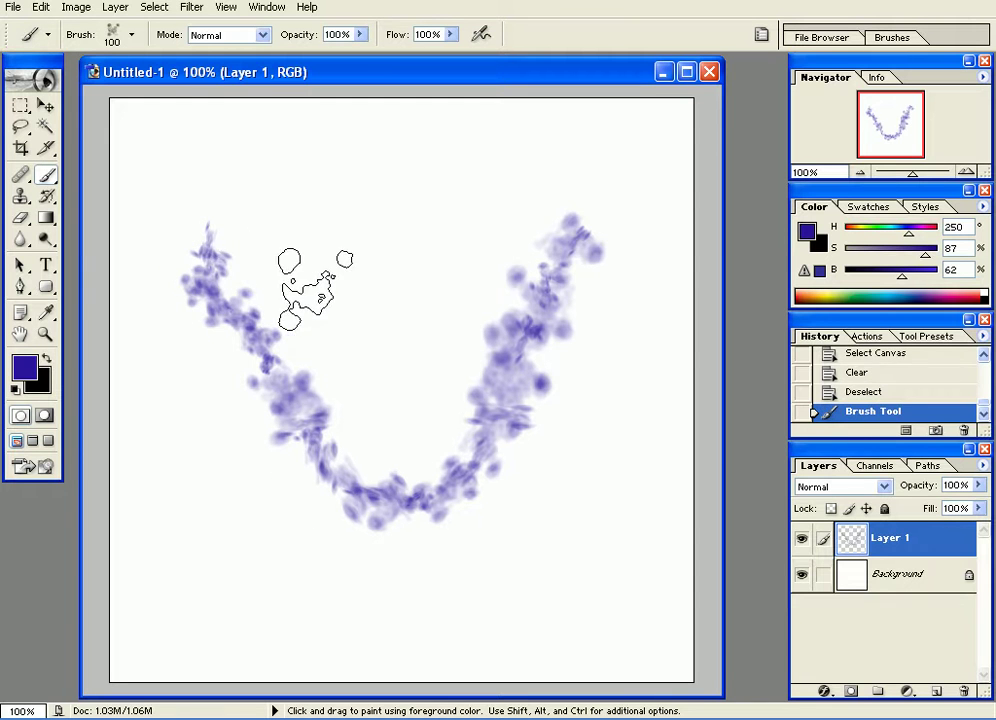
{"action": "key", "text": "ctrl+z"}
{"action": "left_click", "coordinate": [889, 38]}
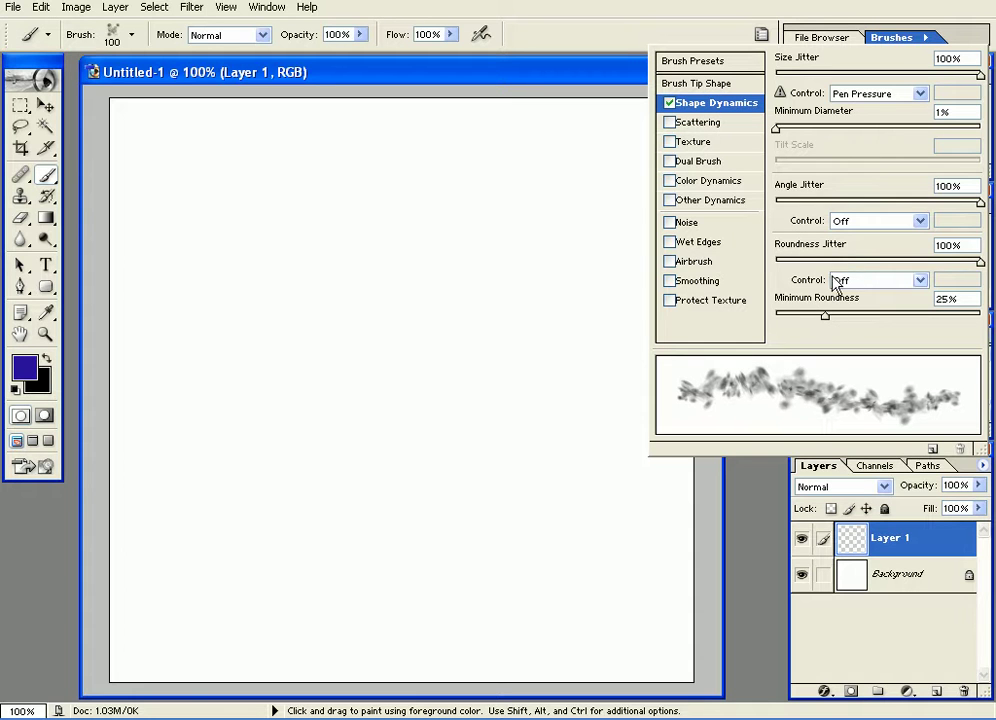
{"action": "left_click_drag", "start_coordinate": [981, 262], "coordinate": [735, 268]}
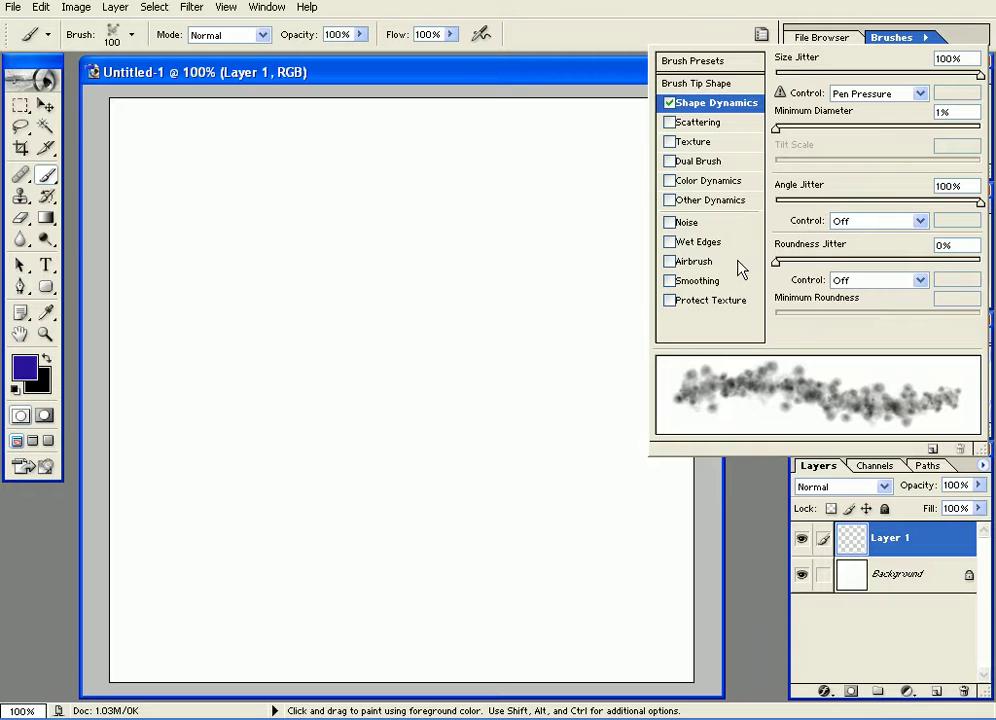
Enable Scattering for the brush, lower the scatter amount slightly, and undo a diagonal test stroke
{"action": "left_click", "coordinate": [707, 127]}
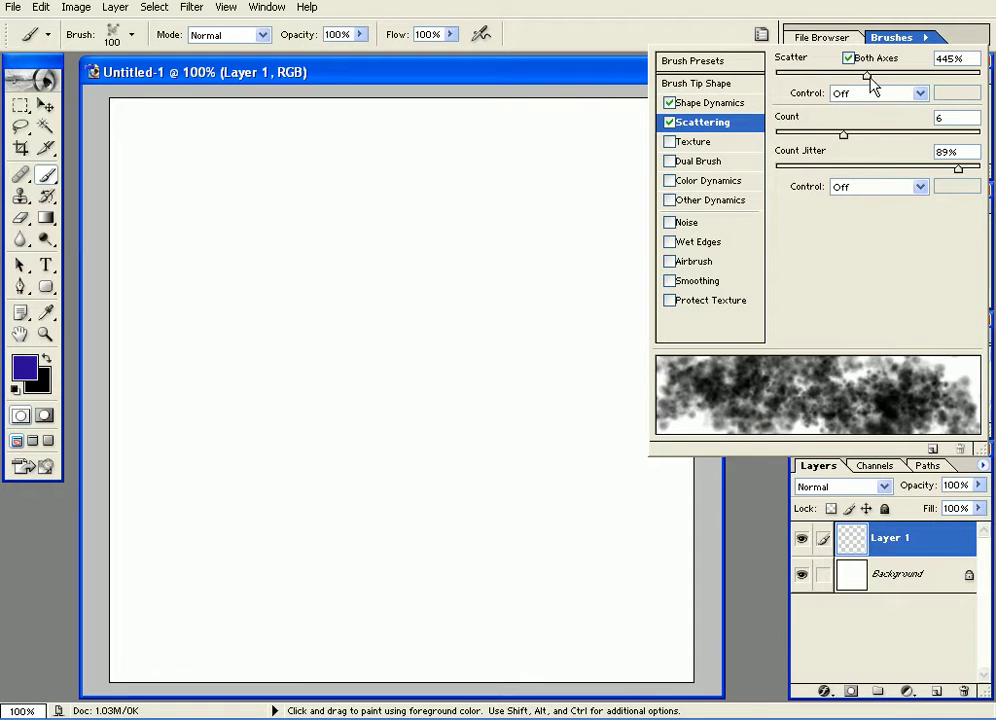
{"action": "mouse_move", "coordinate": [868, 78]}
{"action": "left_mouse_down"}
{"action": "mouse_move", "coordinate": [965, 80]}
{"action": "mouse_move", "coordinate": [774, 80]}
{"action": "mouse_move", "coordinate": [852, 81]}
{"action": "left_mouse_up"}
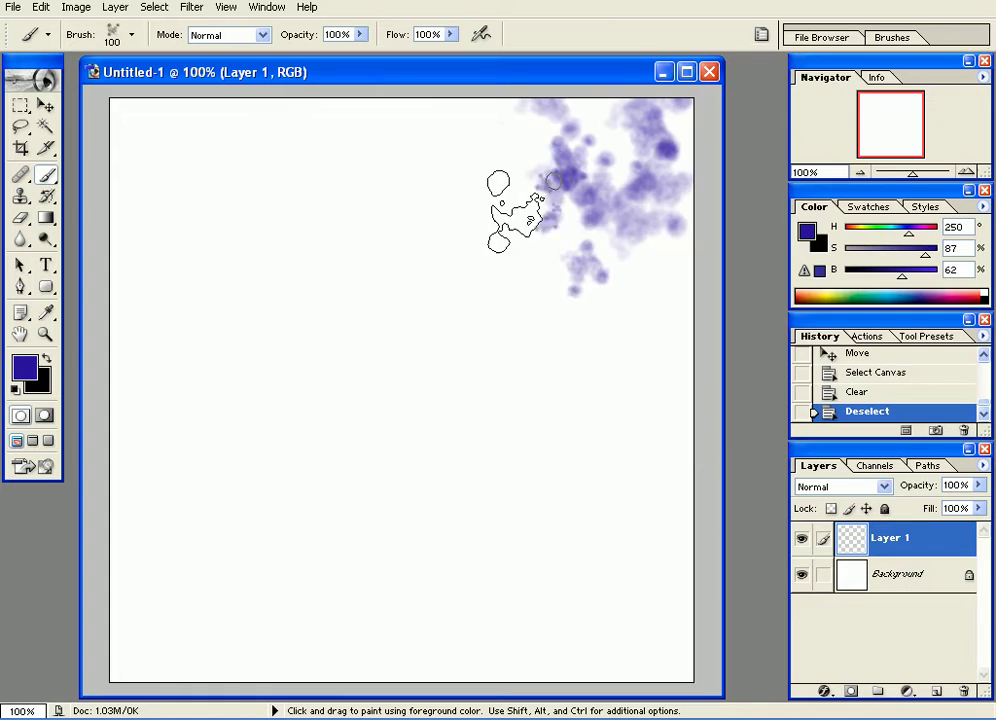
{"action": "mouse_move", "coordinate": [520, 212]}
{"action": "left_mouse_down"}
{"action": "mouse_move", "coordinate": [487, 251]}
{"action": "mouse_move", "coordinate": [419, 376]}
{"action": "mouse_move", "coordinate": [354, 455]}
{"action": "mouse_move", "coordinate": [245, 530]}
{"action": "left_mouse_up"}
{"action": "key", "text": "ctrl+z"}
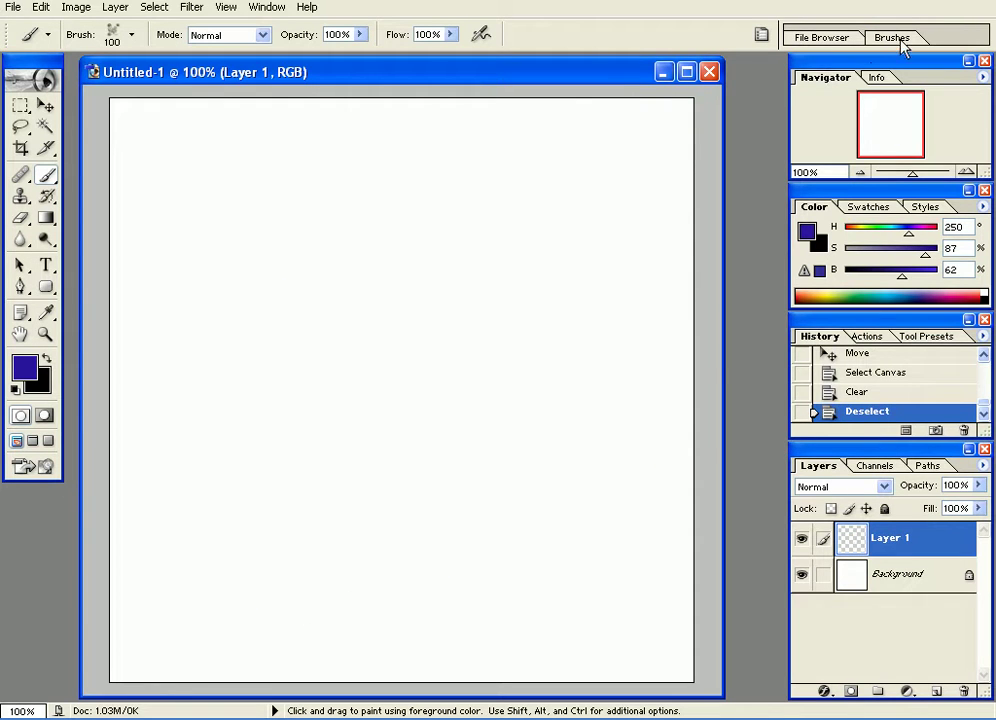
Lower the scatter to 161%, test it with a diagonal stroke, and undo the stroke
{"action": "left_click", "coordinate": [893, 38]}
{"action": "left_click_drag", "start_coordinate": [851, 84], "coordinate": [807, 81]}
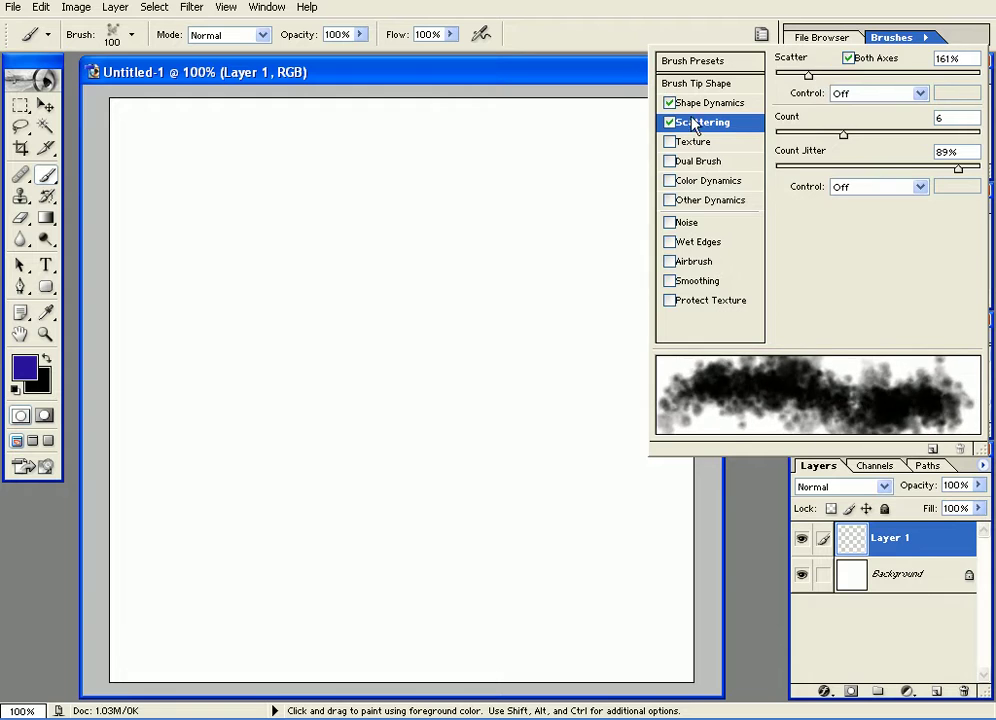
{"action": "left_click", "coordinate": [556, 178]}
{"action": "mouse_move", "coordinate": [556, 178]}
{"action": "left_mouse_down"}
{"action": "mouse_move", "coordinate": [415, 428]}
{"action": "mouse_move", "coordinate": [275, 525]}
{"action": "mouse_move", "coordinate": [262, 548]}
{"action": "left_mouse_up"}
{"action": "key", "text": "ctrl+z"}
Try a scatter amount near the minimum with another diagonal stroke, and undo the stroke
{"action": "left_click", "coordinate": [890, 38]}
{"action": "left_click_drag", "start_coordinate": [815, 85], "coordinate": [781, 76]}
{"action": "mouse_move", "coordinate": [610, 130]}
{"action": "left_mouse_down"}
{"action": "mouse_move", "coordinate": [511, 293]}
{"action": "mouse_move", "coordinate": [300, 545]}
{"action": "left_mouse_up"}
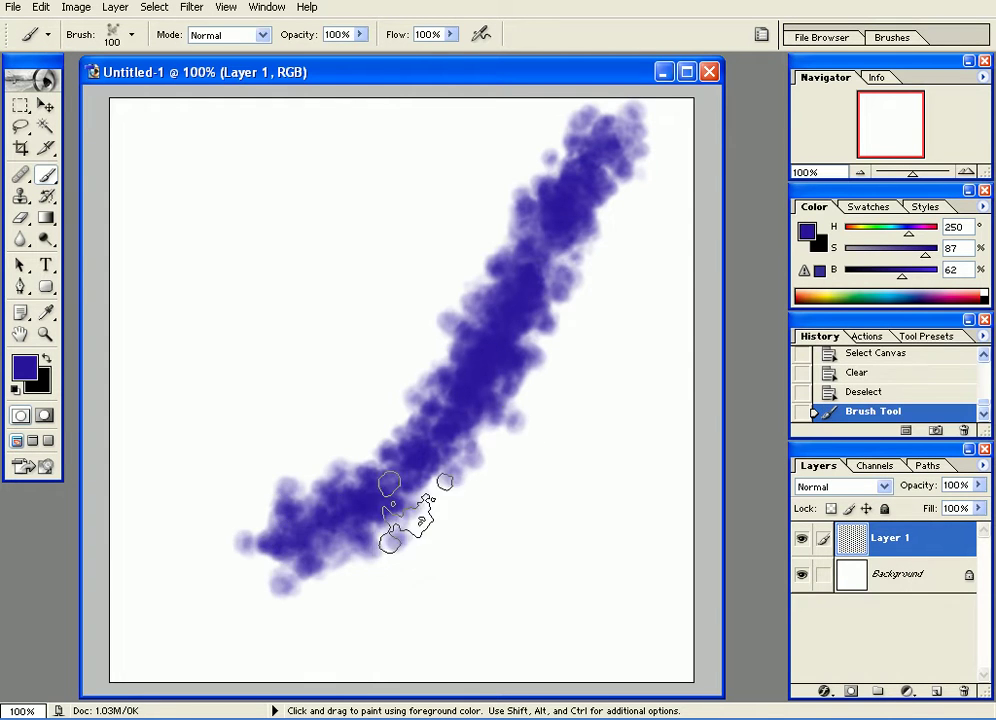
{"action": "key", "text": "ctrl+z"}
Set the scatter to 199% and the count to 3, then undo a diagonal test stroke
{"action": "left_click", "coordinate": [890, 38]}
{"action": "mouse_move", "coordinate": [783, 76]}
{"action": "left_mouse_down"}
{"action": "mouse_move", "coordinate": [760, 82]}
{"action": "mouse_move", "coordinate": [815, 75]}
{"action": "left_mouse_up"}
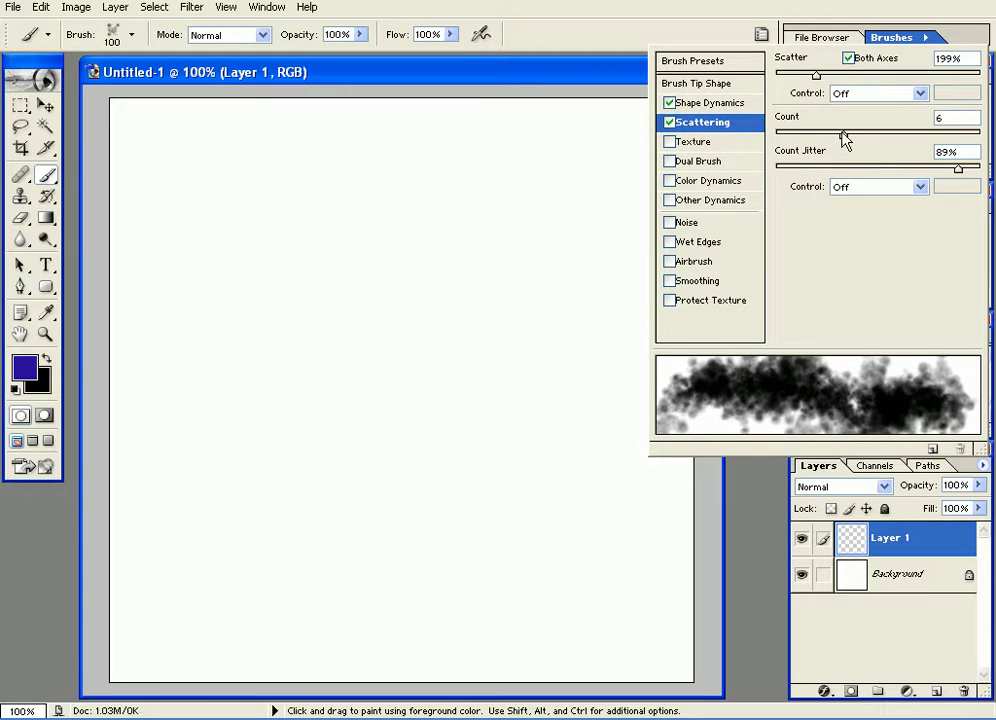
{"action": "mouse_move", "coordinate": [841, 133]}
{"action": "left_mouse_down"}
{"action": "mouse_move", "coordinate": [945, 148]}
{"action": "mouse_move", "coordinate": [796, 136]}
{"action": "mouse_move", "coordinate": [772, 148]}
{"action": "mouse_move", "coordinate": [797, 137]}
{"action": "left_mouse_up"}
{"action": "mouse_move", "coordinate": [590, 110]}
{"action": "left_mouse_down"}
{"action": "mouse_move", "coordinate": [478, 378]}
{"action": "mouse_move", "coordinate": [300, 500]}
{"action": "mouse_move", "coordinate": [228, 565]}
{"action": "left_mouse_up"}
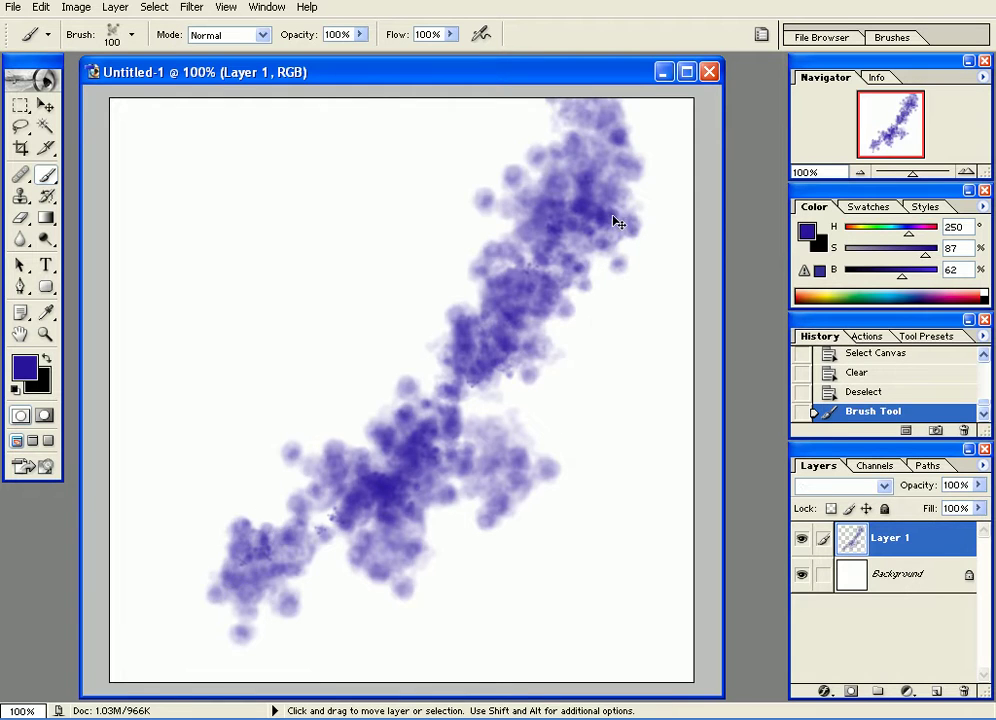
{"action": "key", "text": "ctrl+z"}
Reduce the smoke brush to 70 px, test it with a diagonal stroke, and undo the stroke
{"action": "key", "text": "bracketright"}
{"action": "key", "text": "bracketleft"}
{"action": "key", "text": "bracketleft"}
{"action": "key", "text": "bracketleft"}
{"action": "key", "text": "bracketleft"}
{"action": "mouse_move", "coordinate": [614, 172]}
{"action": "left_mouse_down"}
{"action": "mouse_move", "coordinate": [497, 391]}
{"action": "mouse_move", "coordinate": [265, 515]}
{"action": "mouse_move", "coordinate": [180, 482]}
{"action": "left_mouse_up"}
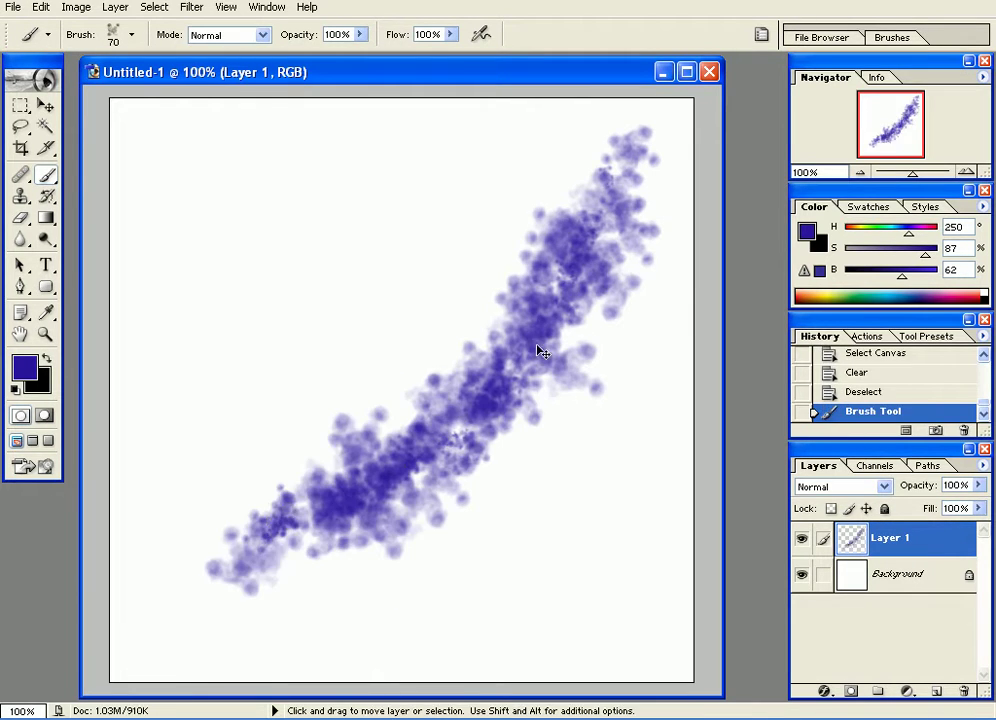
{"action": "key", "text": "ctrl+z"}
Set the count jitter to 100% and enable Other Dynamics with opacity jitter at 100%
{"action": "left_click", "coordinate": [892, 38]}
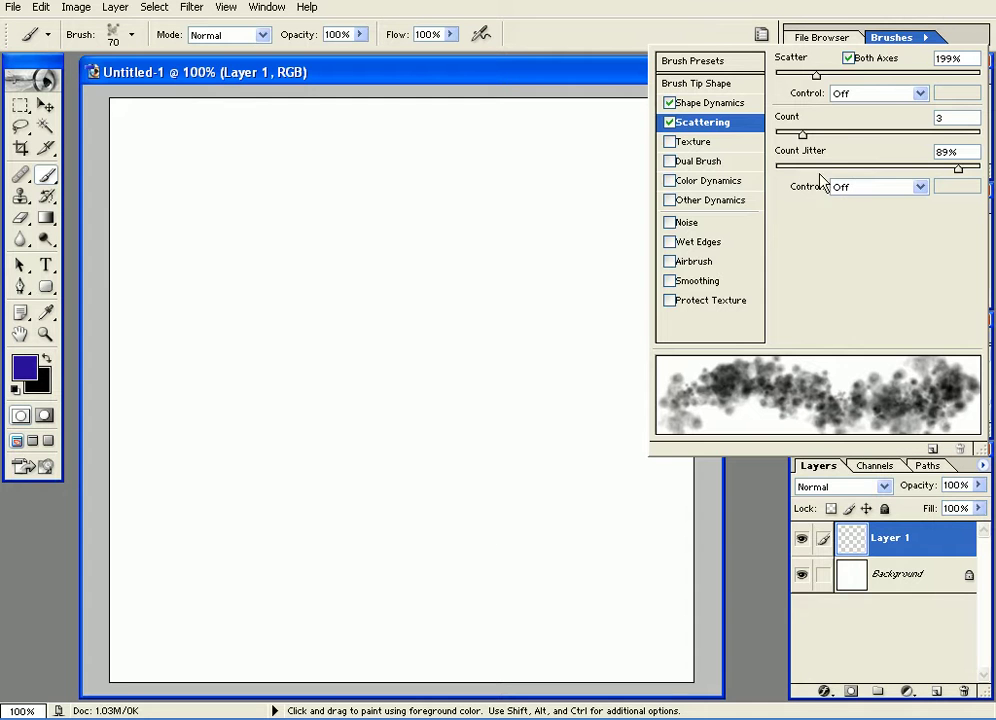
{"action": "mouse_move", "coordinate": [958, 170]}
{"action": "left_mouse_down"}
{"action": "mouse_move", "coordinate": [822, 171]}
{"action": "mouse_move", "coordinate": [981, 170]}
{"action": "left_mouse_up"}
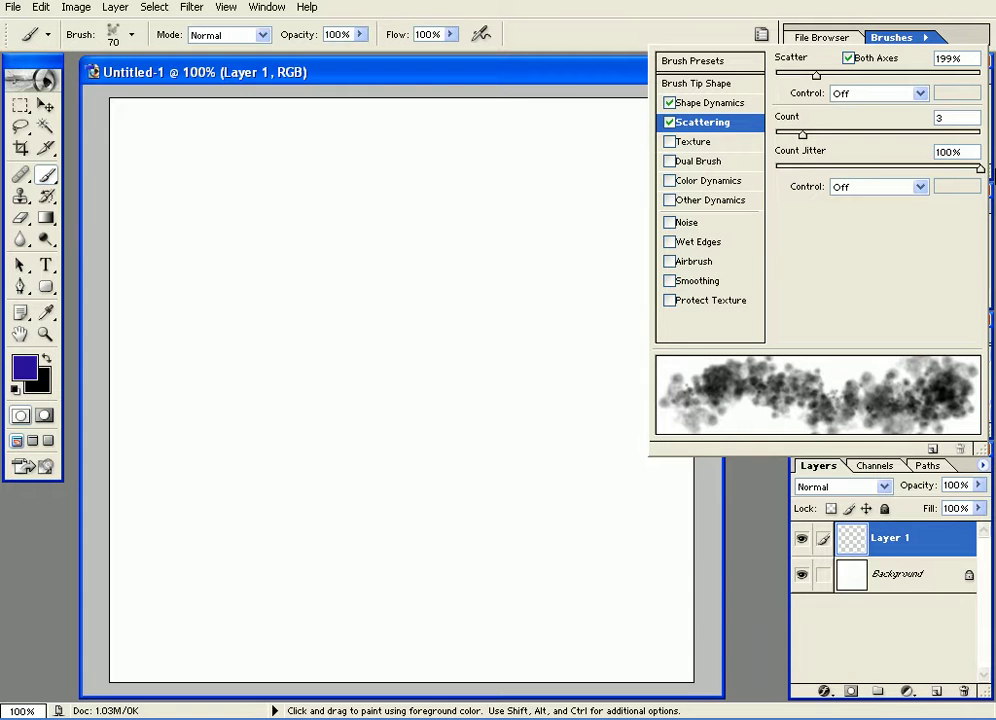
{"action": "left_click", "coordinate": [723, 201]}
{"action": "left_click_drag", "start_coordinate": [879, 76], "coordinate": [986, 76]}
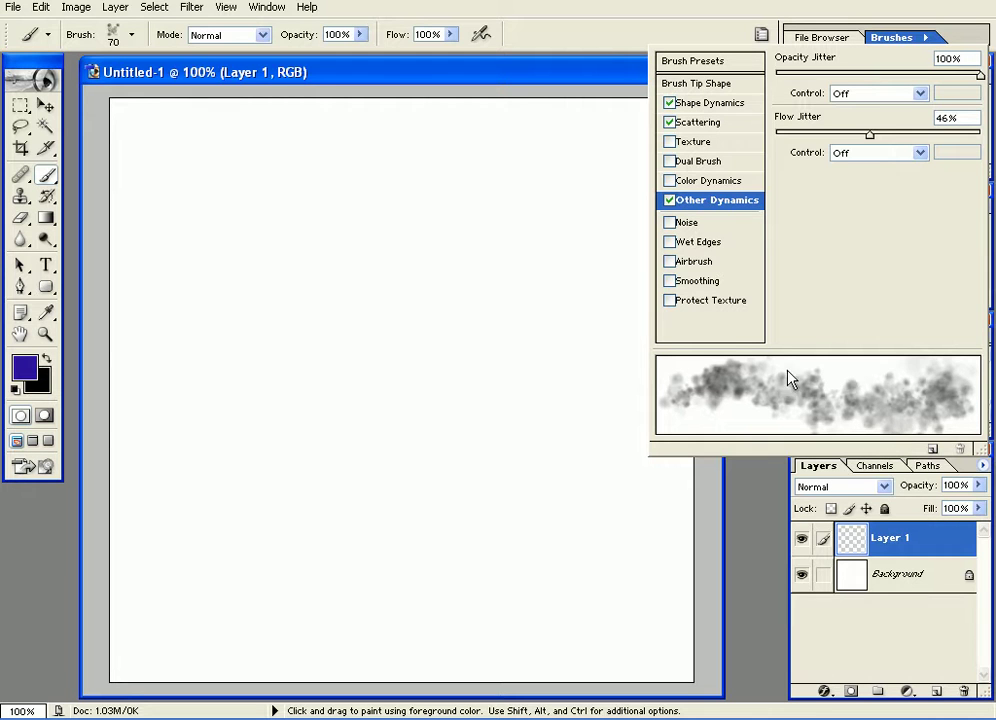
Test the brush's varied opacity with purple strokes down the canvas, and undo them all
{"action": "mouse_move", "coordinate": [594, 182]}
{"action": "left_mouse_down"}
{"action": "mouse_move", "coordinate": [521, 242]}
{"action": "mouse_move", "coordinate": [460, 368]}
{"action": "mouse_move", "coordinate": [332, 544]}
{"action": "mouse_move", "coordinate": [268, 576]}
{"action": "mouse_move", "coordinate": [370, 482]}
{"action": "mouse_move", "coordinate": [544, 208]}
{"action": "mouse_move", "coordinate": [584, 178]}
{"action": "mouse_move", "coordinate": [531, 213]}
{"action": "mouse_move", "coordinate": [383, 462]}
{"action": "mouse_move", "coordinate": [314, 555]}
{"action": "mouse_move", "coordinate": [490, 272]}
{"action": "mouse_move", "coordinate": [585, 197]}
{"action": "mouse_move", "coordinate": [487, 298]}
{"action": "mouse_move", "coordinate": [418, 410]}
{"action": "mouse_move", "coordinate": [299, 540]}
{"action": "mouse_move", "coordinate": [246, 570]}
{"action": "left_mouse_up"}
{"action": "key", "text": "ctrl+z"}
{"action": "key", "text": "ctrl+z"}
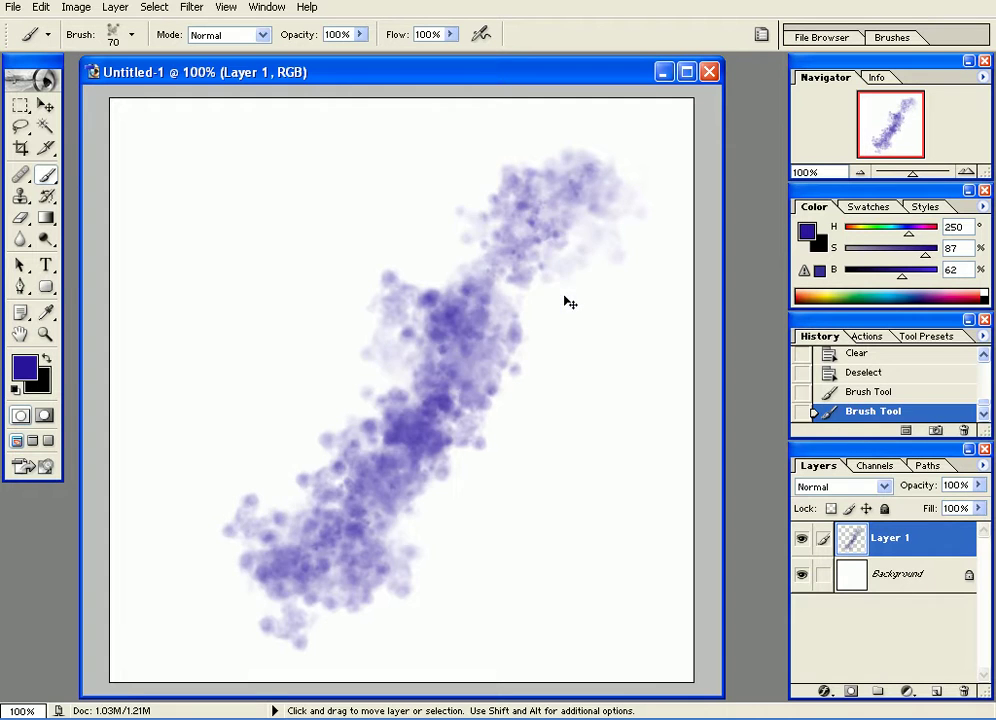
{"action": "key", "text": "ctrl+alt+z"}
{"action": "key", "text": "ctrl+alt+z"}
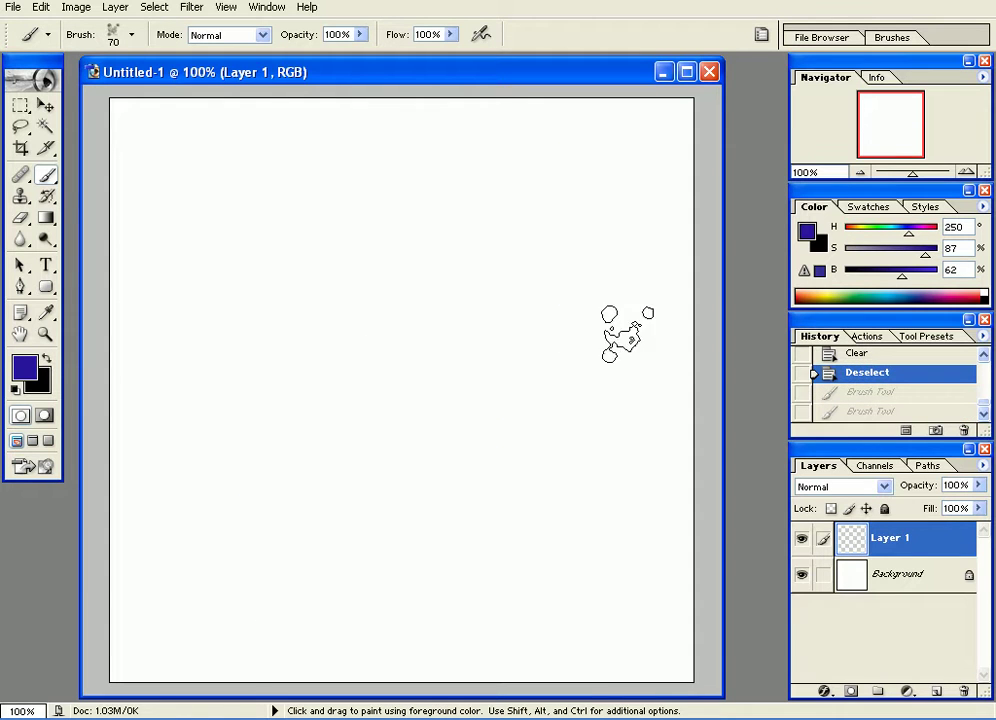
Set the foreground color to the neutral gray 888888
{"action": "left_click", "coordinate": [20, 376]}
{"action": "mouse_move", "coordinate": [336, 412]}
{"action": "left_mouse_down"}
{"action": "mouse_move", "coordinate": [296, 424]}
{"action": "mouse_move", "coordinate": [272, 486]}
{"action": "left_mouse_up"}
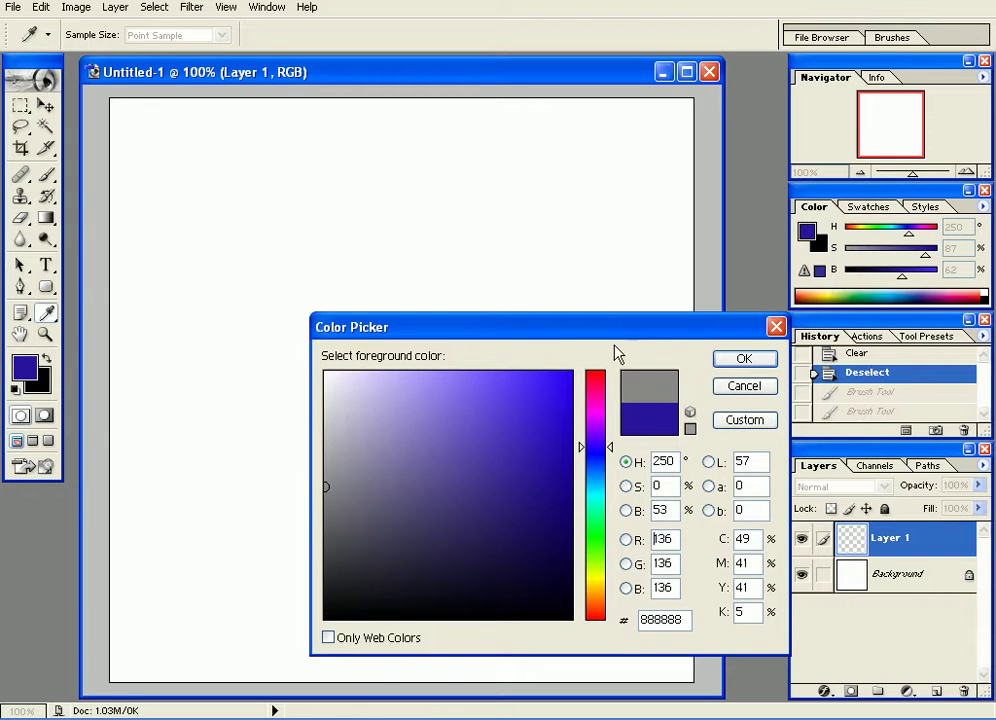
{"action": "left_click", "coordinate": [745, 360]}
Reduce the brush to 50 px and paint a curved gray smoke plume diagonally across the canvas
{"action": "key", "text": "b"}
{"action": "key", "text": "bracketleft"}
{"action": "key", "text": "bracketleft"}
{"action": "mouse_move", "coordinate": [629, 211]}
{"action": "left_mouse_down"}
{"action": "mouse_move", "coordinate": [513, 221]}
{"action": "mouse_move", "coordinate": [469, 247]}
{"action": "mouse_move", "coordinate": [399, 322]}
{"action": "mouse_move", "coordinate": [278, 536]}
{"action": "mouse_move", "coordinate": [234, 572]}
{"action": "mouse_move", "coordinate": [323, 486]}
{"action": "mouse_move", "coordinate": [420, 280]}
{"action": "mouse_move", "coordinate": [520, 219]}
{"action": "mouse_move", "coordinate": [619, 212]}
{"action": "mouse_move", "coordinate": [515, 222]}
{"action": "mouse_move", "coordinate": [415, 302]}
{"action": "mouse_move", "coordinate": [283, 498]}
{"action": "mouse_move", "coordinate": [260, 513]}
{"action": "mouse_move", "coordinate": [297, 505]}
{"action": "mouse_move", "coordinate": [429, 300]}
{"action": "left_mouse_up"}
{"action": "key", "text": "ctrl+z"}
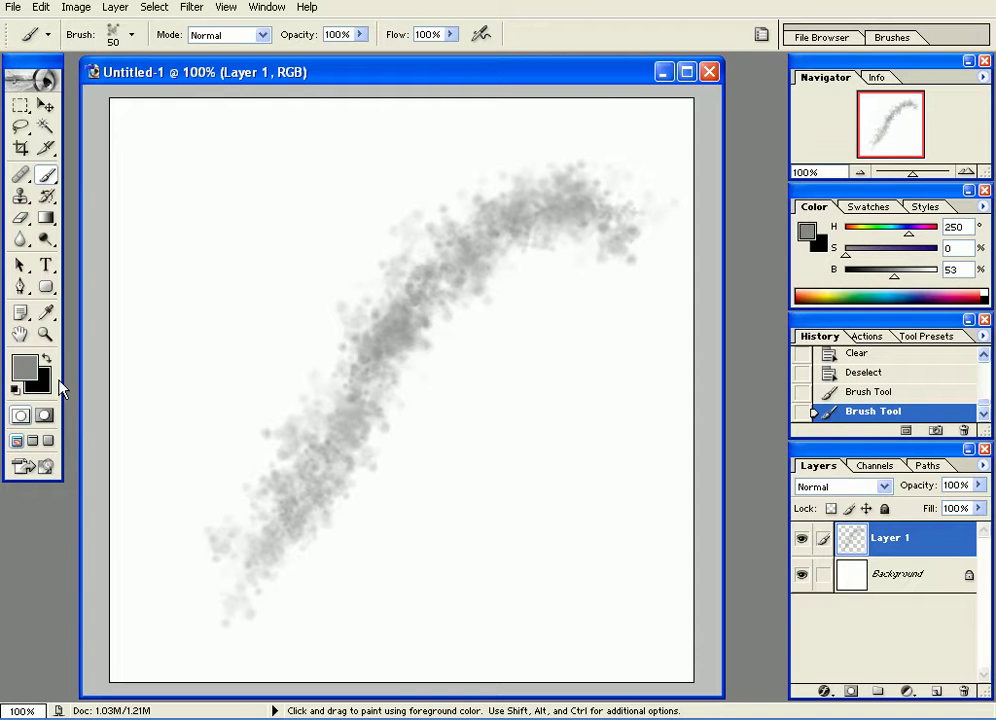
Enable Color Dynamics with a raised foreground/background jitter and paint over the lower half of the smoke plume
{"action": "left_click", "coordinate": [893, 38]}
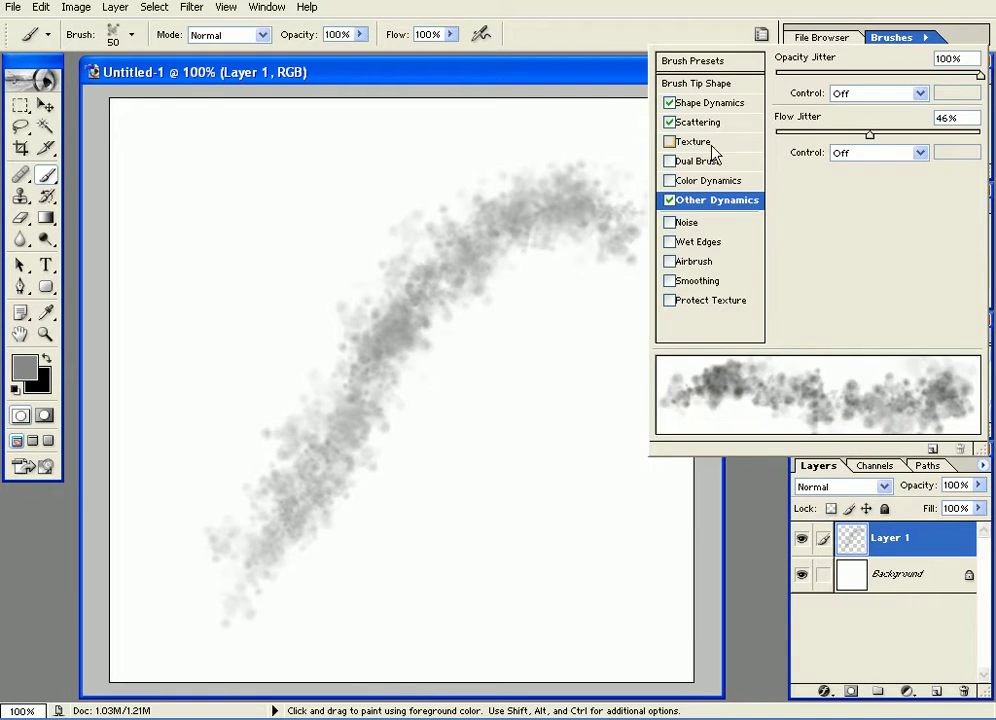
{"action": "left_click", "coordinate": [706, 181]}
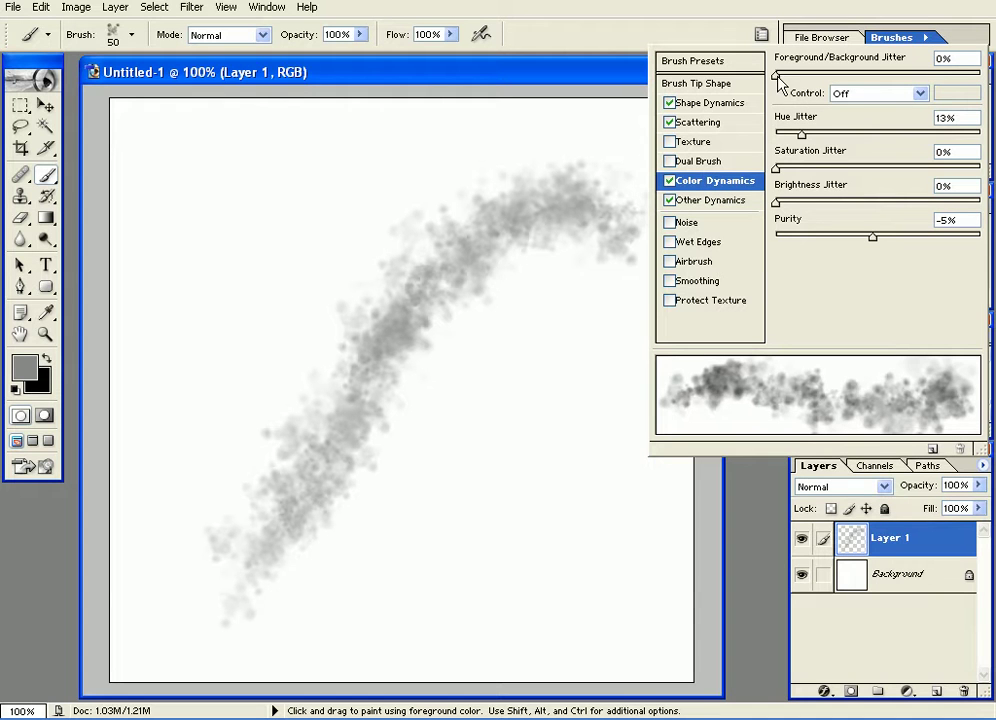
{"action": "left_click_drag", "start_coordinate": [885, 80], "coordinate": [914, 86]}
{"action": "left_click", "coordinate": [495, 174]}
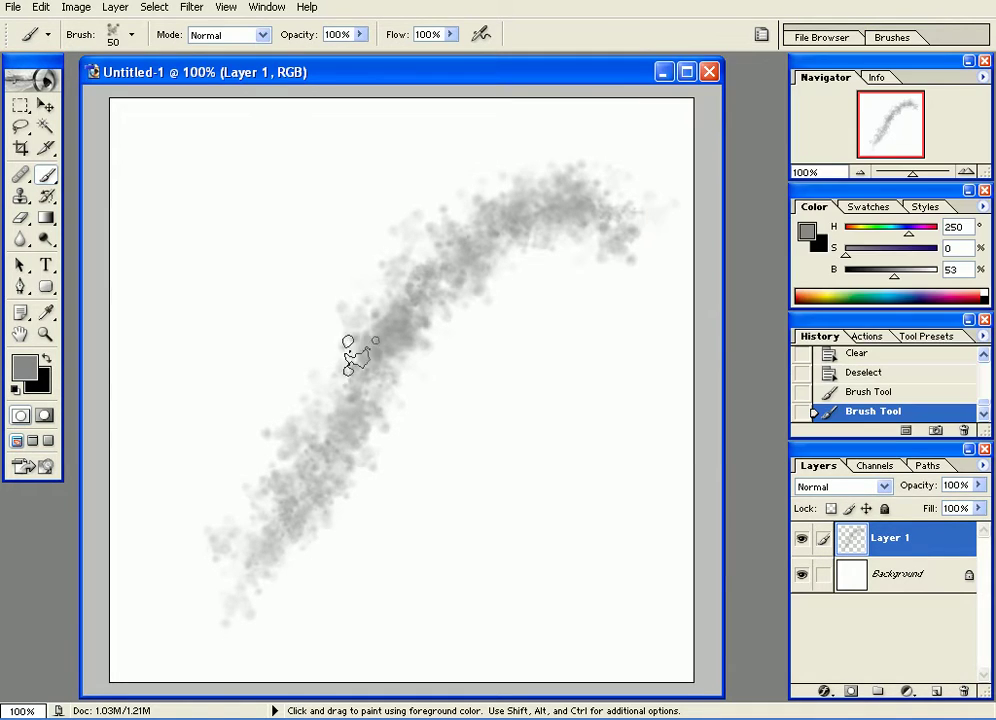
{"action": "mouse_move", "coordinate": [240, 542]}
{"action": "left_mouse_down"}
{"action": "mouse_move", "coordinate": [280, 502]}
{"action": "mouse_move", "coordinate": [360, 356]}
{"action": "mouse_move", "coordinate": [422, 284]}
{"action": "left_mouse_up"}
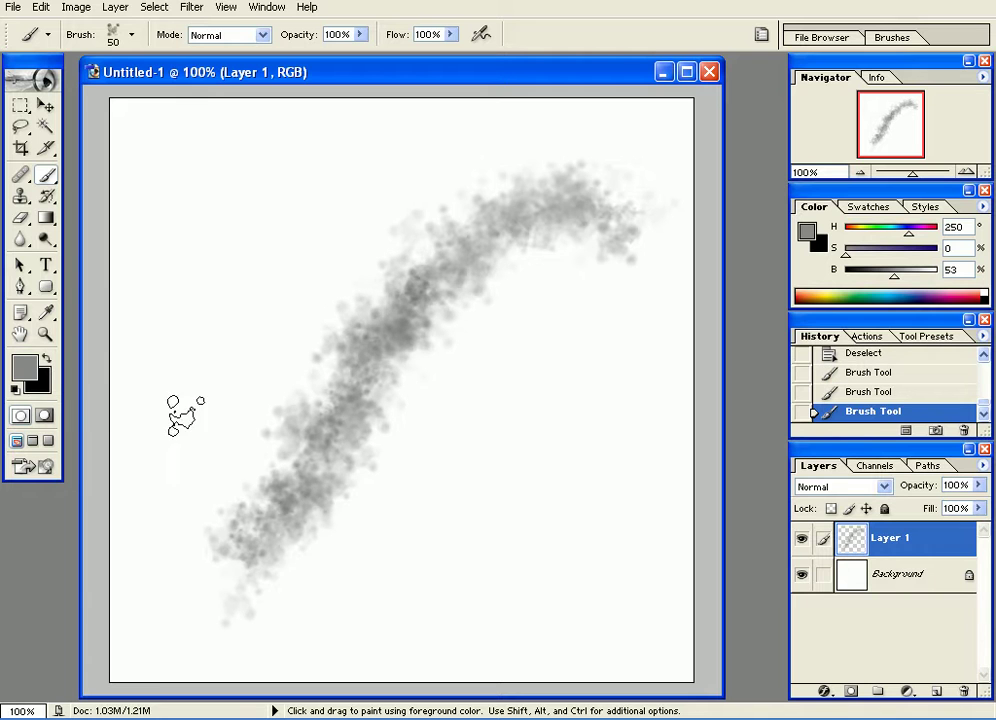
Change the foreground color to a light gray with 83% brightness, build up the plume, and undo the last branching stroke
{"action": "left_click", "coordinate": [29, 373]}
{"action": "left_click_drag", "start_coordinate": [343, 452], "coordinate": [316, 413]}
{"action": "left_click", "coordinate": [766, 361]}
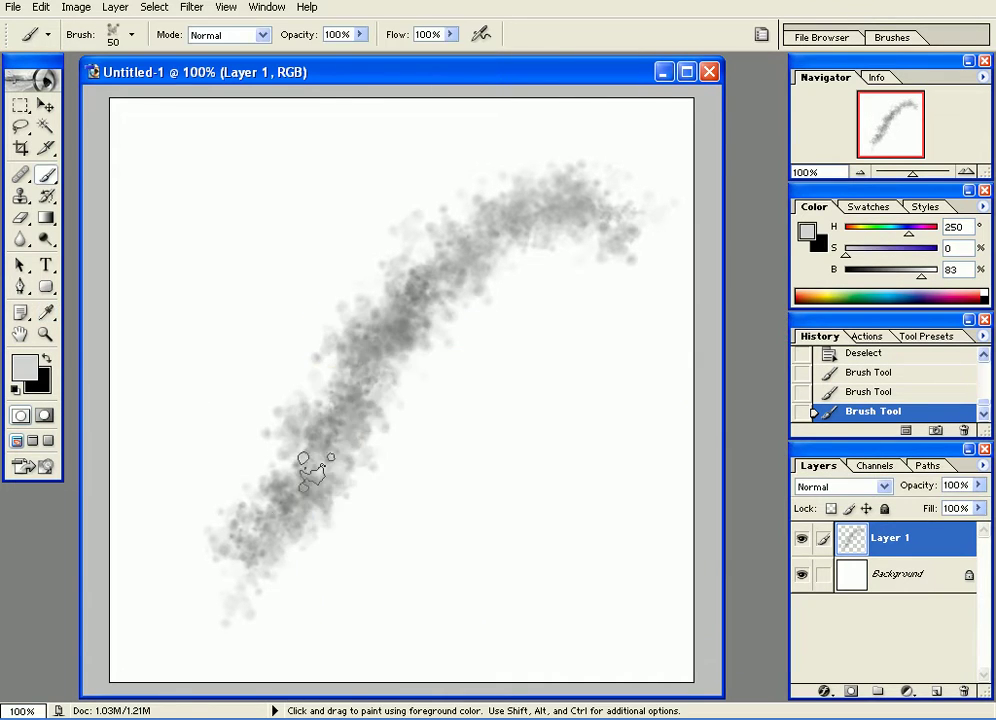
{"action": "mouse_move", "coordinate": [420, 265]}
{"action": "left_mouse_down"}
{"action": "mouse_move", "coordinate": [615, 218]}
{"action": "mouse_move", "coordinate": [502, 222]}
{"action": "mouse_move", "coordinate": [340, 390]}
{"action": "mouse_move", "coordinate": [295, 481]}
{"action": "mouse_move", "coordinate": [229, 520]}
{"action": "mouse_move", "coordinate": [297, 465]}
{"action": "mouse_move", "coordinate": [410, 270]}
{"action": "mouse_move", "coordinate": [536, 173]}
{"action": "mouse_move", "coordinate": [556, 445]}
{"action": "mouse_move", "coordinate": [394, 460]}
{"action": "mouse_move", "coordinate": [267, 324]}
{"action": "mouse_move", "coordinate": [406, 499]}
{"action": "mouse_move", "coordinate": [583, 414]}
{"action": "mouse_move", "coordinate": [605, 356]}
{"action": "mouse_move", "coordinate": [508, 499]}
{"action": "mouse_move", "coordinate": [268, 355]}
{"action": "mouse_move", "coordinate": [165, 350]}
{"action": "left_mouse_up"}
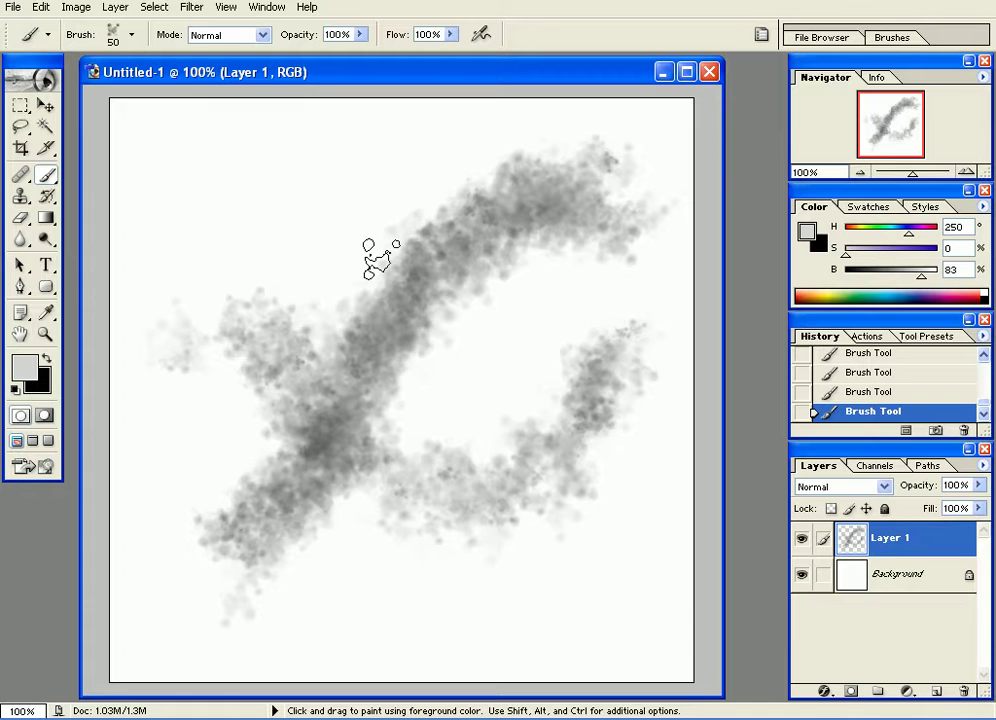
{"action": "key", "text": "ctrl+z"}
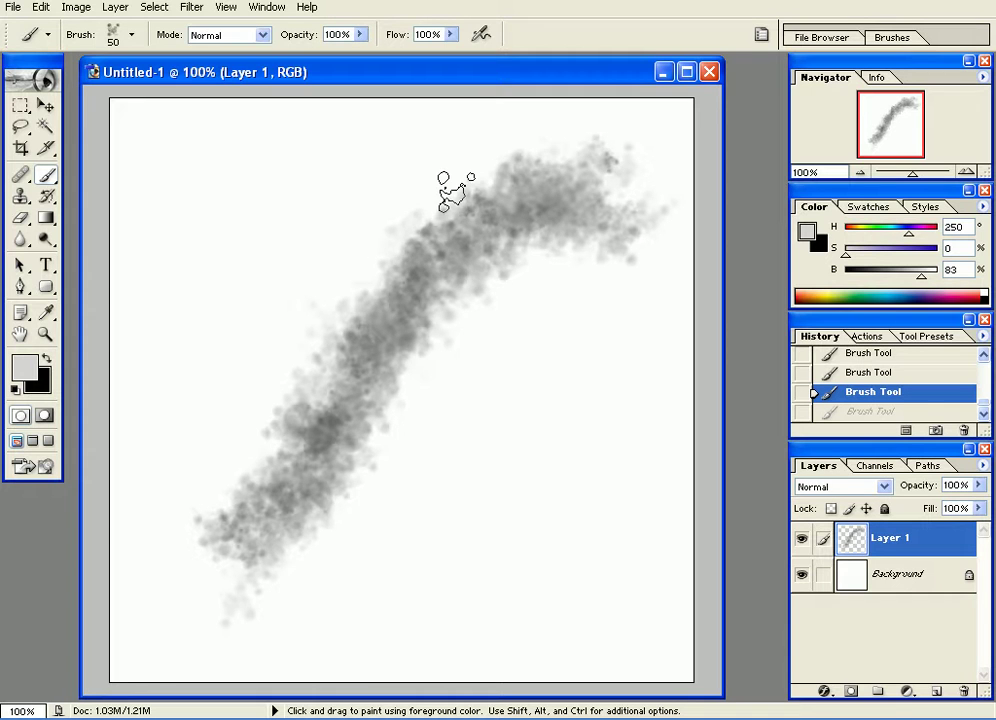
Choose the Dodge tool with a soft 65 px brush and lighten the plume's upper edge at 5% exposure
{"action": "left_click_drag", "start_coordinate": [46, 241], "coordinate": [99, 241]}
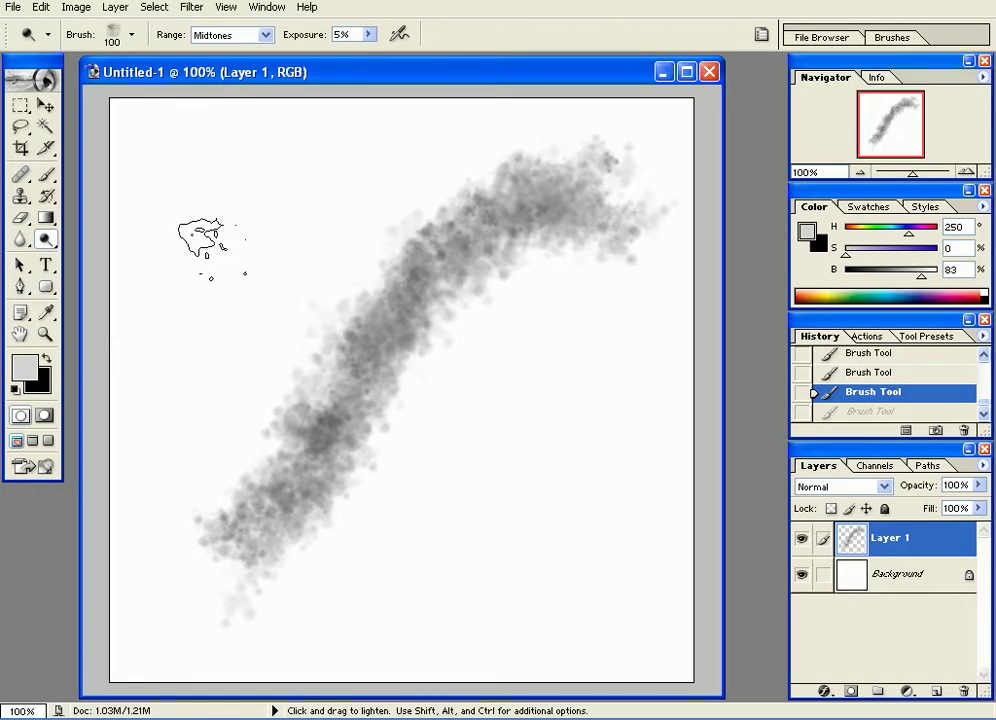
{"action": "right_click", "coordinate": [212, 249]}
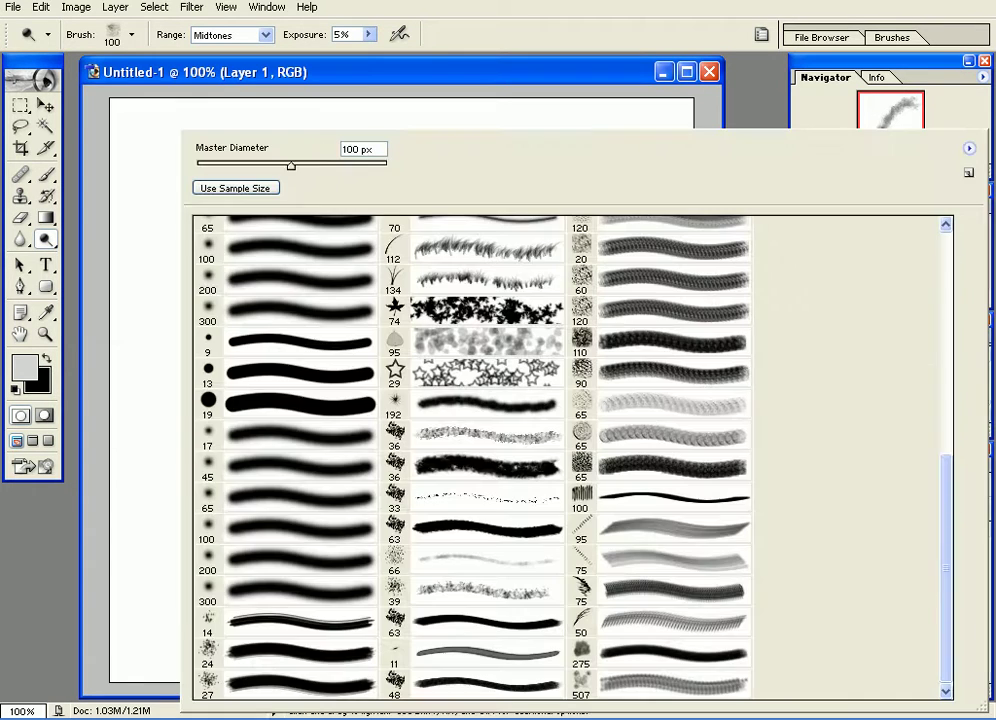
{"action": "left_click", "coordinate": [279, 231]}
{"action": "left_click", "coordinate": [579, 38]}
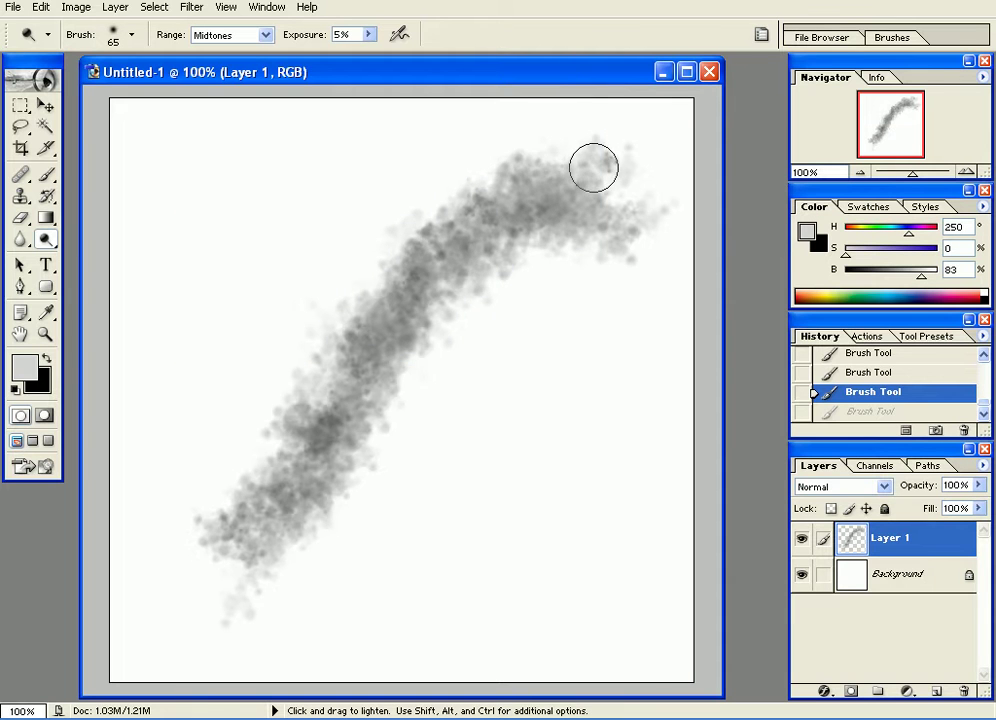
{"action": "left_click_drag", "start_coordinate": [491, 194], "coordinate": [463, 211]}
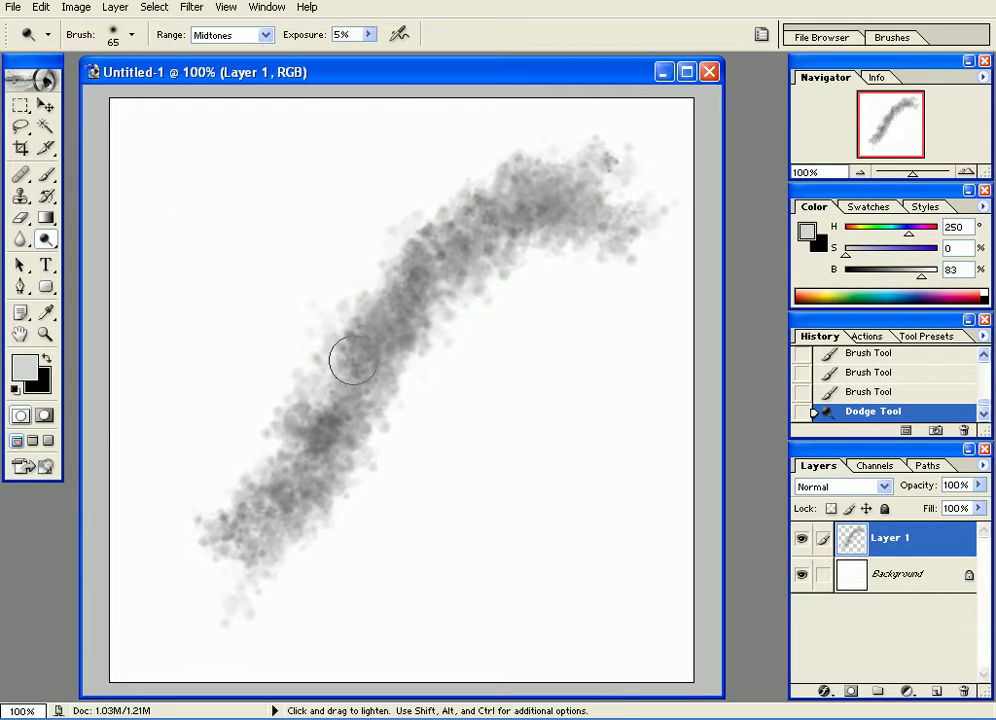
{"action": "left_click", "coordinate": [270, 465]}
Raise the Dodge exposure to 70% and lighten the smoke along the plume's upper-left edge
{"action": "left_click", "coordinate": [370, 34]}
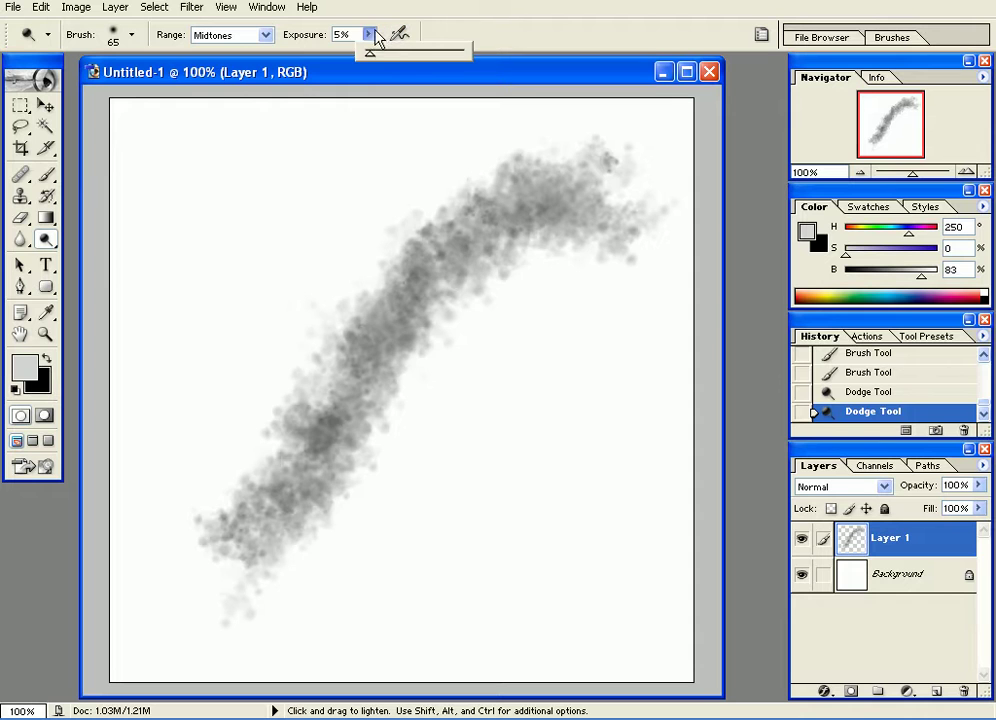
{"action": "left_click_drag", "start_coordinate": [391, 60], "coordinate": [436, 60]}
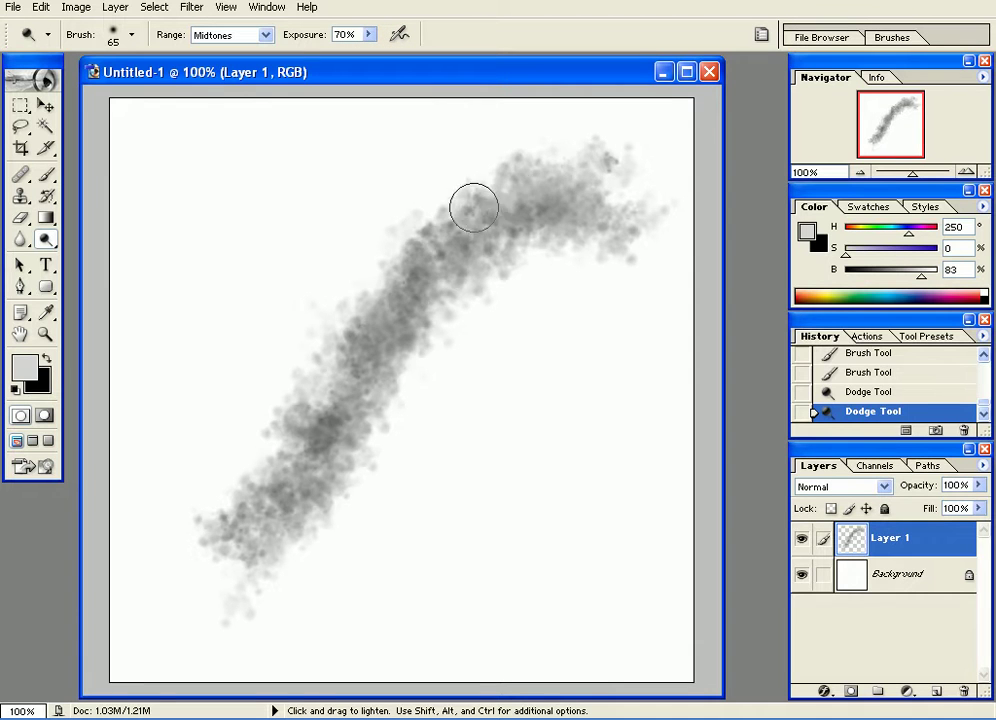
{"action": "mouse_move", "coordinate": [416, 282]}
{"action": "left_mouse_down"}
{"action": "mouse_move", "coordinate": [303, 429]}
{"action": "mouse_move", "coordinate": [233, 487]}
{"action": "mouse_move", "coordinate": [282, 458]}
{"action": "mouse_move", "coordinate": [411, 247]}
{"action": "mouse_move", "coordinate": [484, 188]}
{"action": "mouse_move", "coordinate": [571, 175]}
{"action": "mouse_move", "coordinate": [560, 156]}
{"action": "mouse_move", "coordinate": [483, 181]}
{"action": "mouse_move", "coordinate": [441, 212]}
{"action": "mouse_move", "coordinate": [355, 310]}
{"action": "mouse_move", "coordinate": [301, 425]}
{"action": "mouse_move", "coordinate": [248, 465]}
{"action": "mouse_move", "coordinate": [293, 421]}
{"action": "left_mouse_up"}
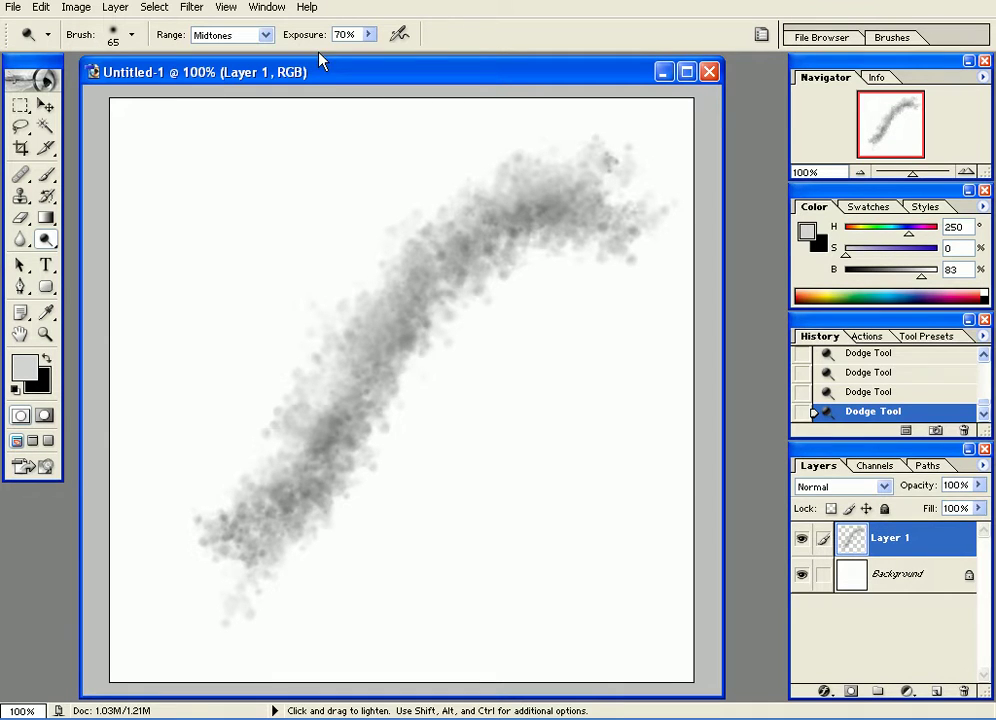
Invert the Background layer to black and make Layer 1 active again
{"action": "left_click", "coordinate": [900, 574]}
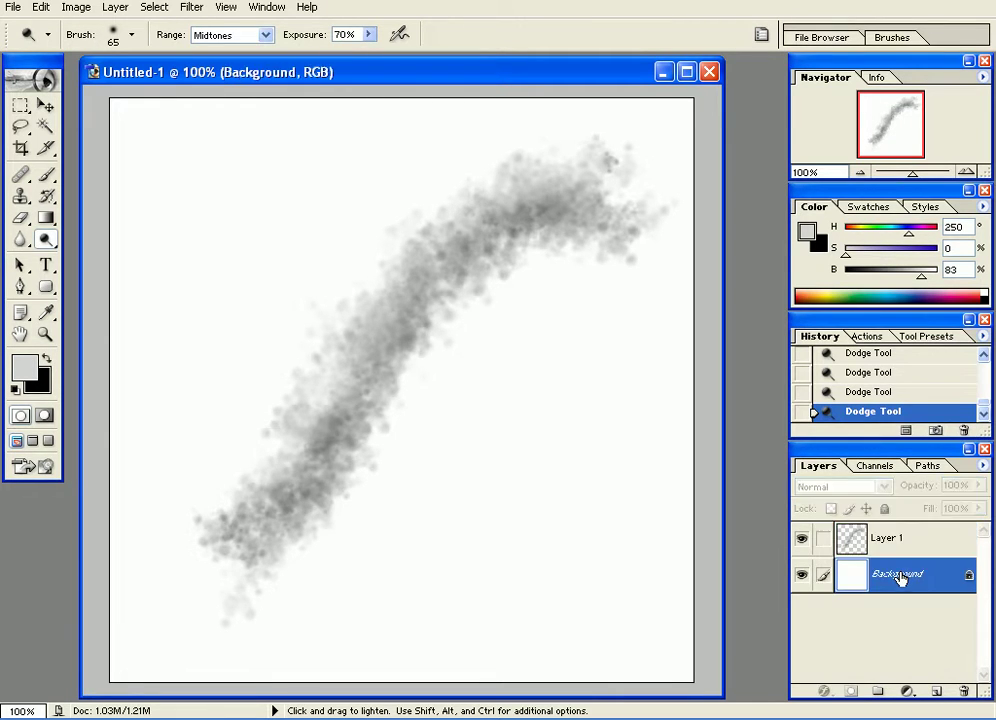
{"action": "key", "text": "ctrl+i"}
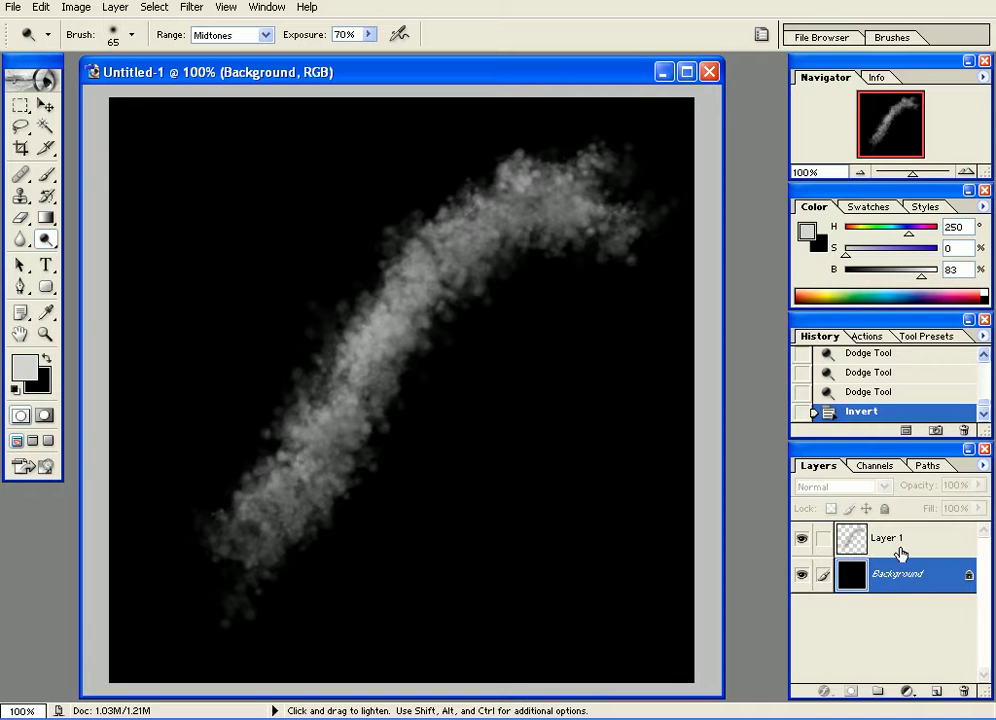
{"action": "left_click", "coordinate": [898, 545]}
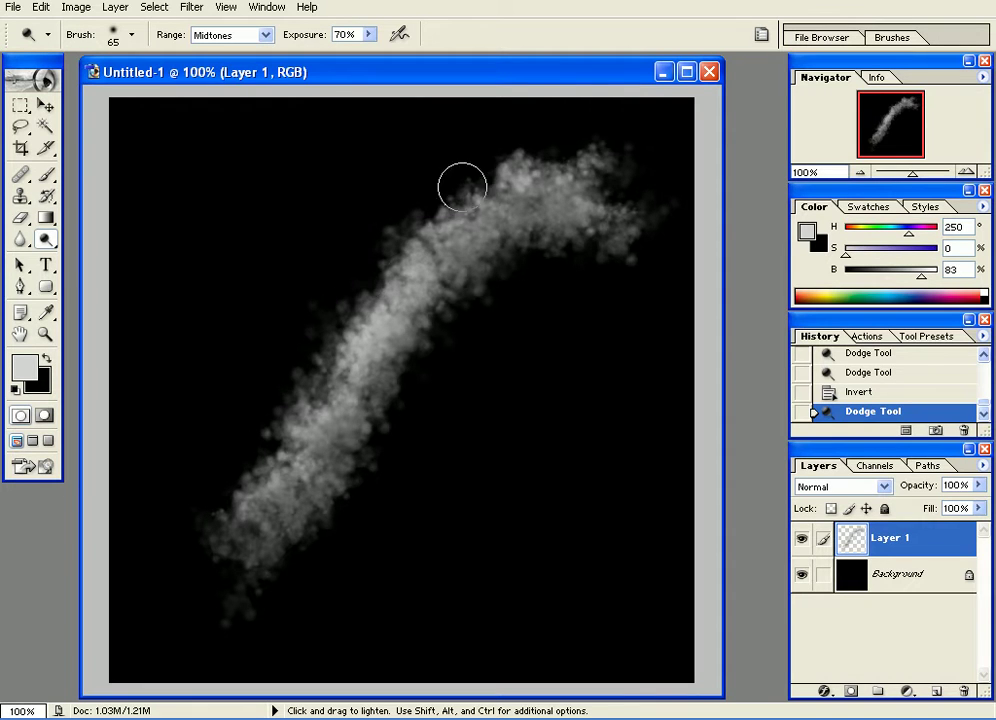
Dodge the plume's upper-left edge once more, and set up the Burn tool with a 70 px brush at 69% exposure
{"action": "left_click_drag", "start_coordinate": [449, 189], "coordinate": [534, 167]}
{"action": "right_click", "coordinate": [48, 240]}
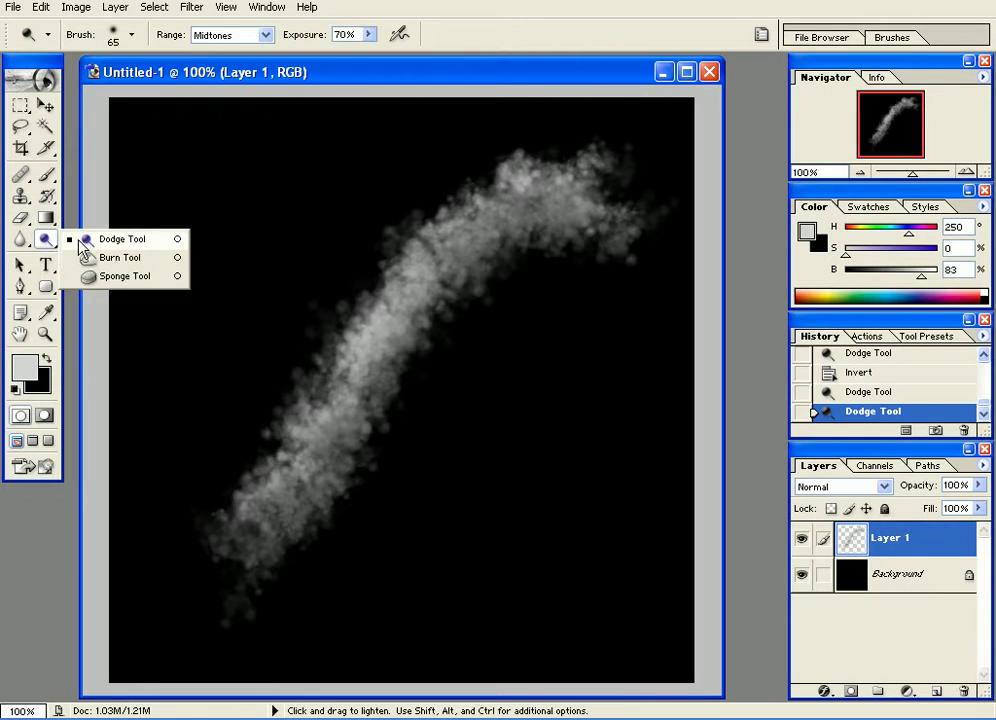
{"action": "left_click", "coordinate": [109, 259]}
{"action": "key", "text": "bracketright"}
{"action": "key", "text": "bracketright"}
{"action": "key", "text": "bracketright"}
{"action": "key", "text": "bracketright"}
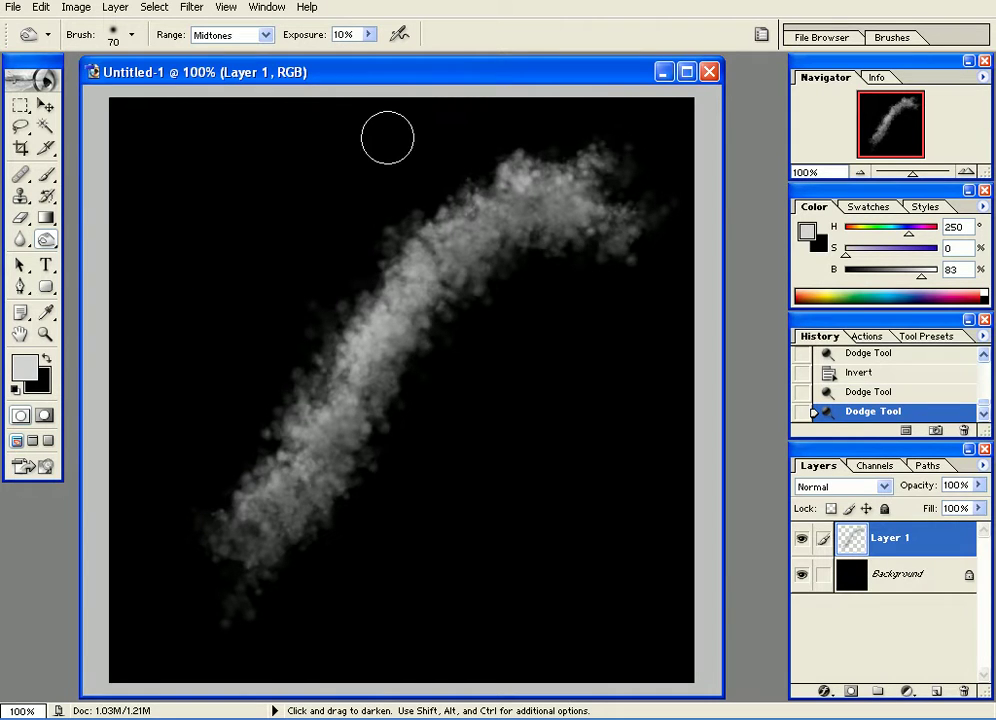
{"action": "left_click", "coordinate": [369, 35]}
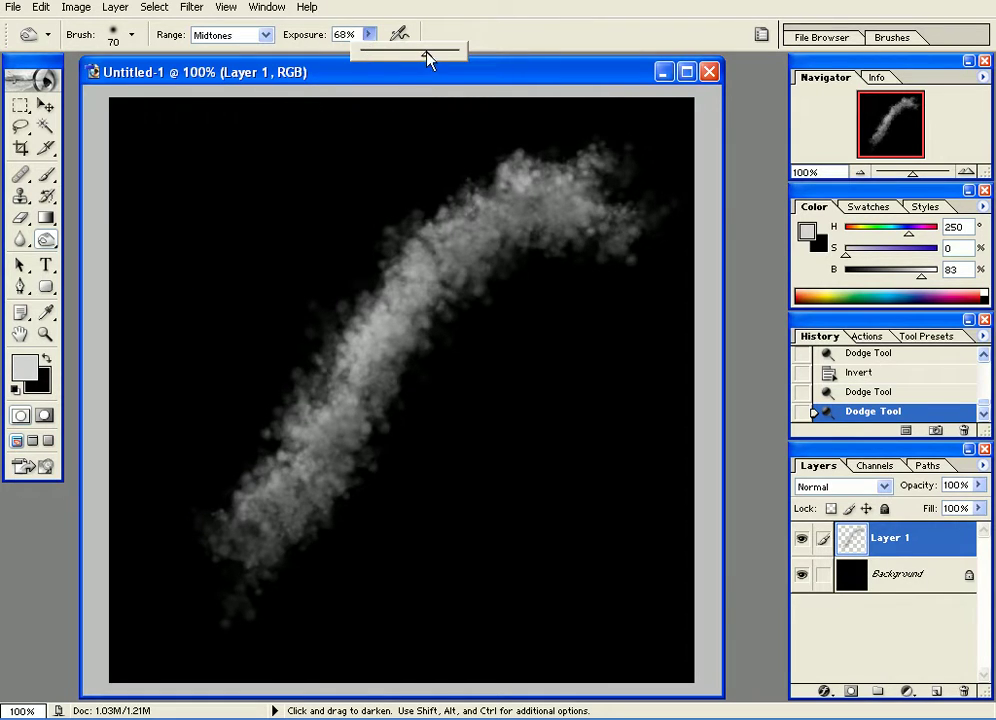
{"action": "left_click_drag", "start_coordinate": [427, 53], "coordinate": [429, 53]}
{"action": "left_click", "coordinate": [611, 27]}
Burn along the plume's lower-right side and through its middle, from the curved top to the base, to darken the shadows
{"action": "mouse_move", "coordinate": [432, 319]}
{"action": "left_mouse_down"}
{"action": "mouse_move", "coordinate": [396, 362]}
{"action": "mouse_move", "coordinate": [317, 500]}
{"action": "mouse_move", "coordinate": [253, 551]}
{"action": "left_mouse_up"}
{"action": "mouse_move", "coordinate": [548, 210]}
{"action": "left_mouse_down"}
{"action": "mouse_move", "coordinate": [496, 221]}
{"action": "mouse_move", "coordinate": [443, 272]}
{"action": "mouse_move", "coordinate": [350, 425]}
{"action": "mouse_move", "coordinate": [273, 502]}
{"action": "left_mouse_up"}
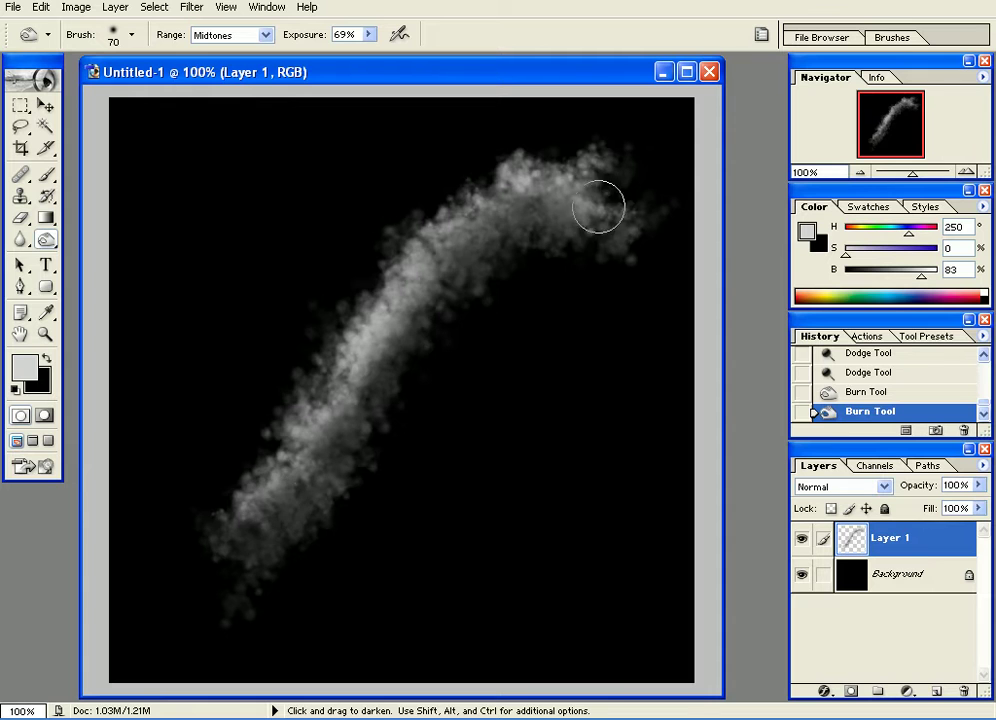
{"action": "left_click_drag", "start_coordinate": [453, 251], "coordinate": [410, 316]}
{"action": "left_click_drag", "start_coordinate": [357, 370], "coordinate": [338, 407]}
{"action": "left_click_drag", "start_coordinate": [290, 465], "coordinate": [256, 504]}
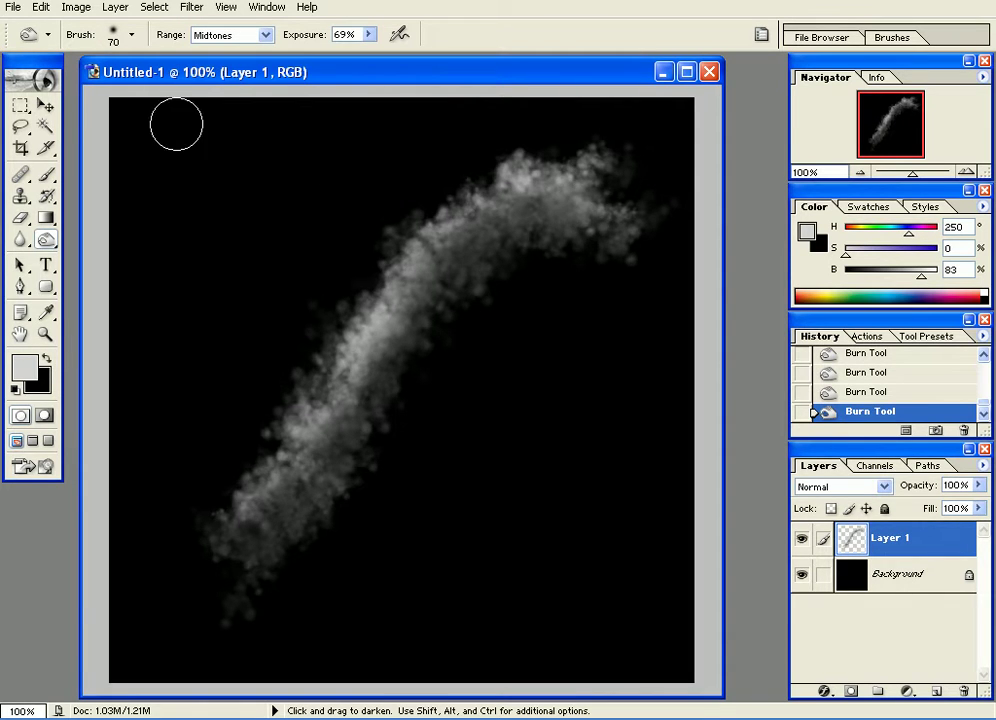
Shift the smoke slightly down and left, and lighten the plume's body with the Dodge tool at 70% exposure
{"action": "left_click", "coordinate": [45, 105]}
{"action": "mouse_move", "coordinate": [380, 300]}
{"action": "left_mouse_down"}
{"action": "mouse_move", "coordinate": [318, 373]}
{"action": "mouse_move", "coordinate": [420, 316]}
{"action": "mouse_move", "coordinate": [398, 324]}
{"action": "left_mouse_up"}
{"action": "left_click", "coordinate": [45, 240]}
{"action": "left_click_drag", "start_coordinate": [56, 240], "coordinate": [95, 233]}
{"action": "mouse_move", "coordinate": [313, 468]}
{"action": "left_mouse_down"}
{"action": "mouse_move", "coordinate": [449, 329]}
{"action": "mouse_move", "coordinate": [437, 342]}
{"action": "mouse_move", "coordinate": [487, 233]}
{"action": "left_mouse_up"}
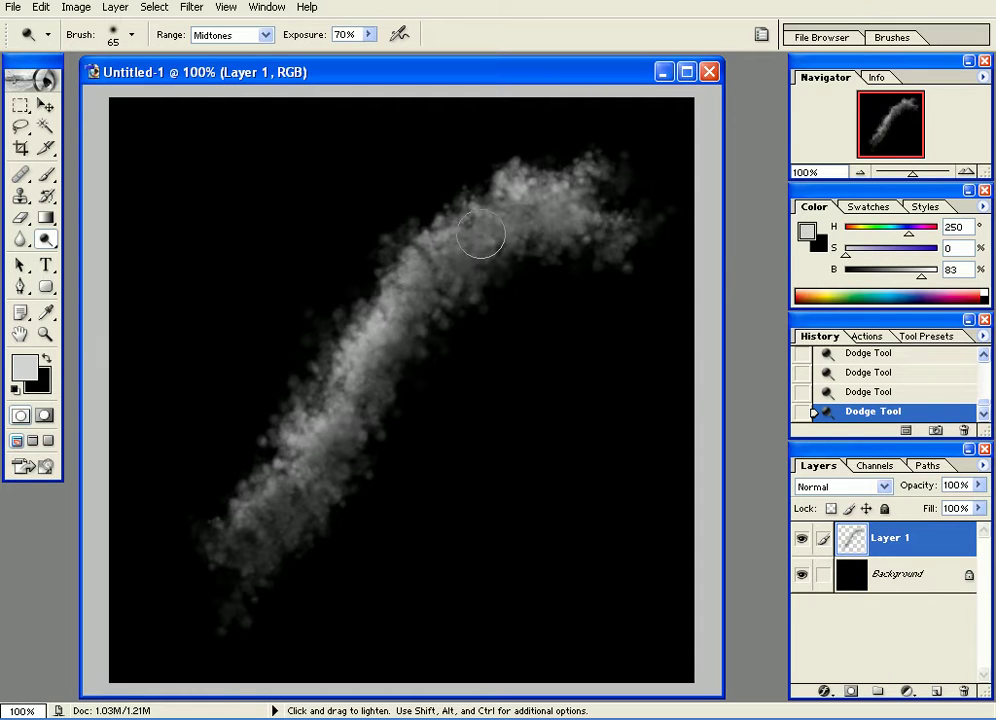
Darken the middle of the plume down toward its base with the Burn tool at 69% exposure
{"action": "left_click_drag", "start_coordinate": [46, 239], "coordinate": [103, 279]}
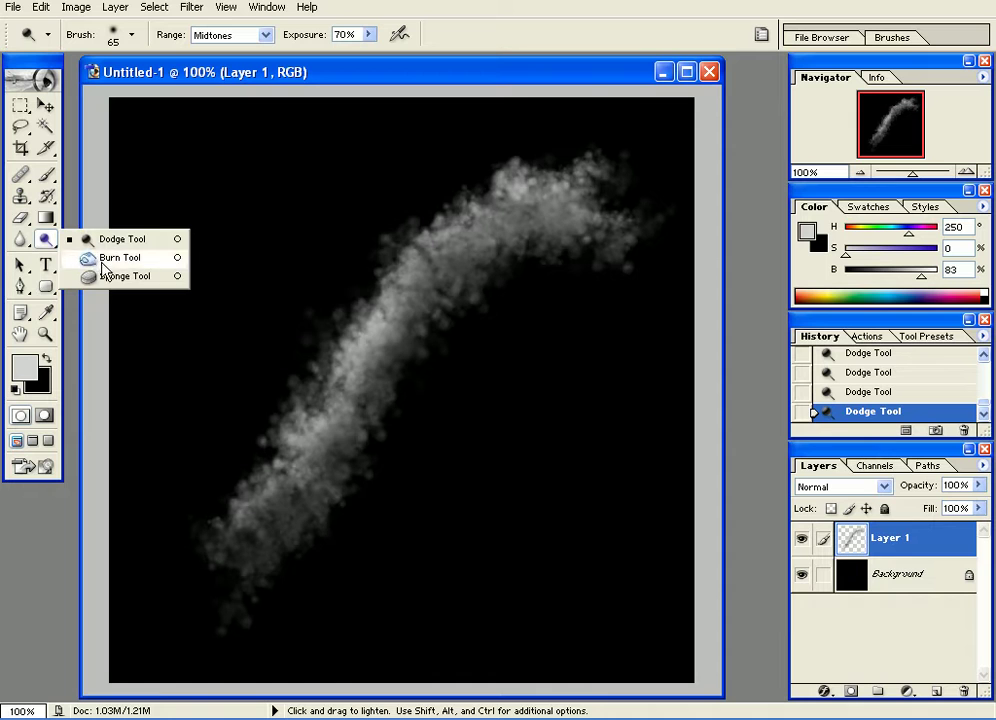
{"action": "left_click", "coordinate": [112, 259]}
{"action": "left_click", "coordinate": [383, 354]}
{"action": "mouse_move", "coordinate": [386, 352]}
{"action": "left_mouse_down"}
{"action": "mouse_move", "coordinate": [352, 335]}
{"action": "mouse_move", "coordinate": [356, 302]}
{"action": "mouse_move", "coordinate": [434, 260]}
{"action": "left_mouse_up"}
{"action": "mouse_move", "coordinate": [432, 262]}
{"action": "left_mouse_down"}
{"action": "mouse_move", "coordinate": [322, 389]}
{"action": "mouse_move", "coordinate": [297, 445]}
{"action": "mouse_move", "coordinate": [262, 480]}
{"action": "left_mouse_up"}
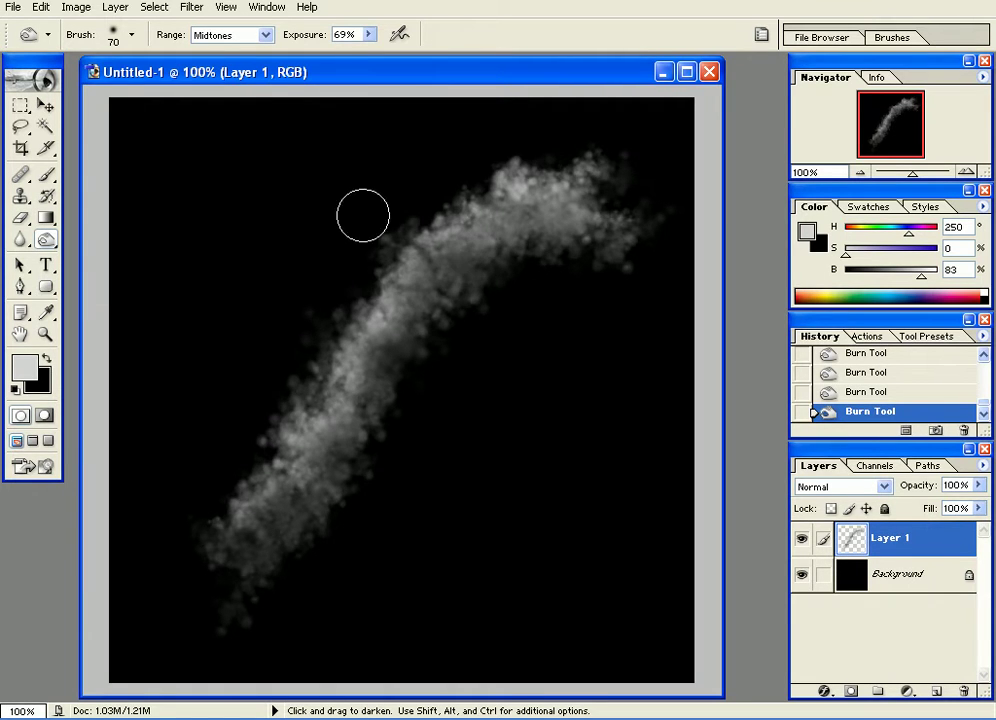
Apply a Gaussian Blur with a 4.8 pixel radius to the smoke on Layer 1
{"action": "left_click", "coordinate": [45, 105]}
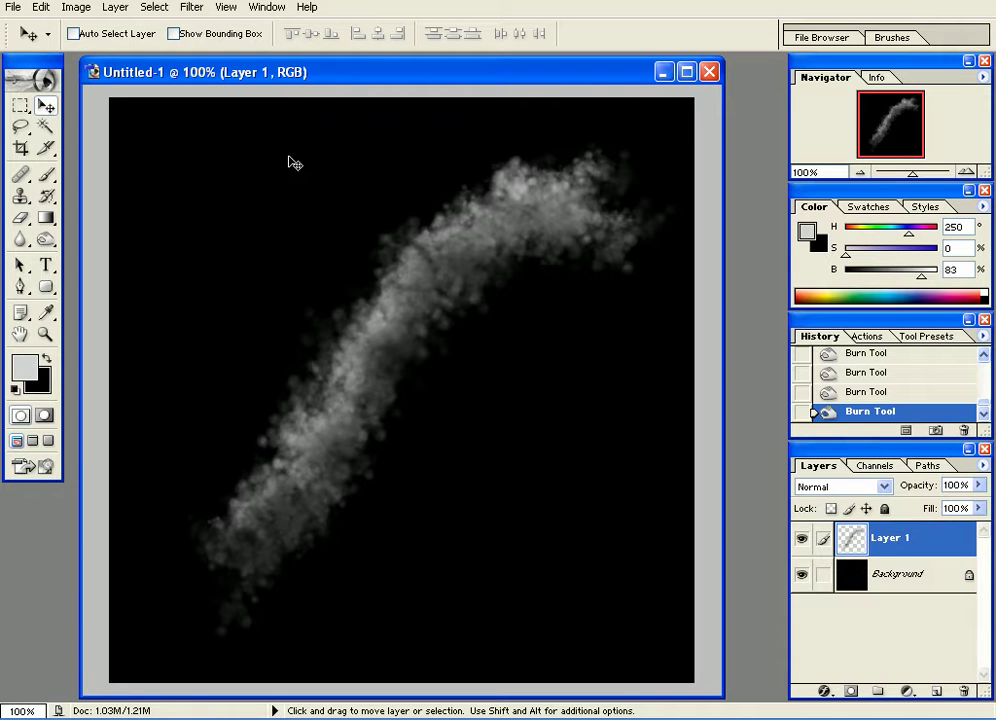
{"action": "left_click", "coordinate": [191, 7]}
{"action": "mouse_move", "coordinate": [225, 128]}
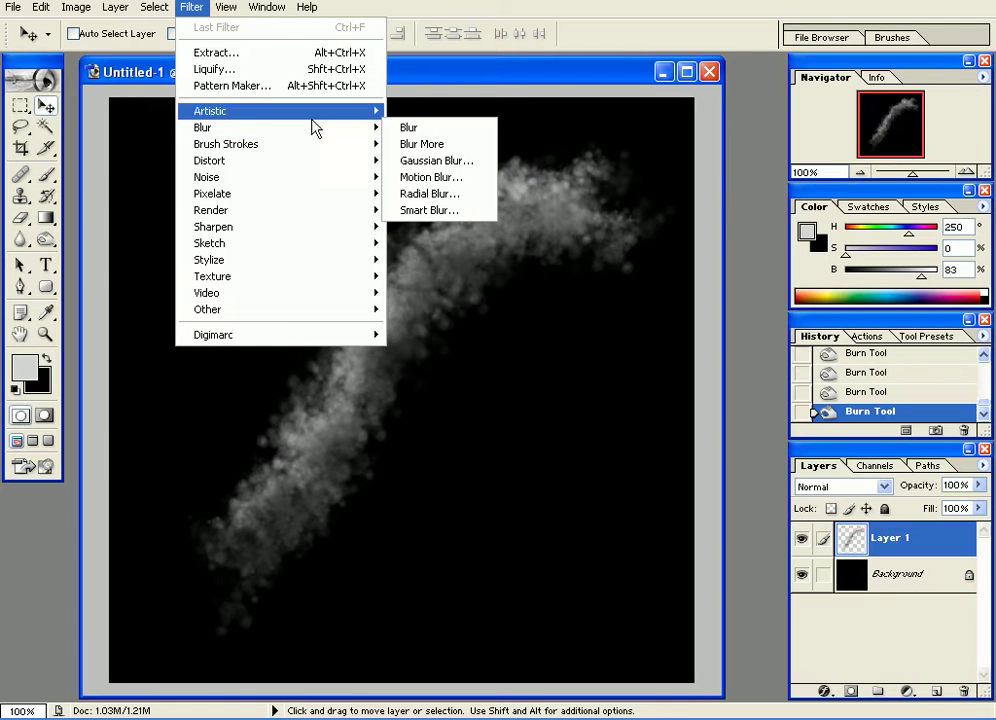
{"action": "left_click", "coordinate": [413, 160]}
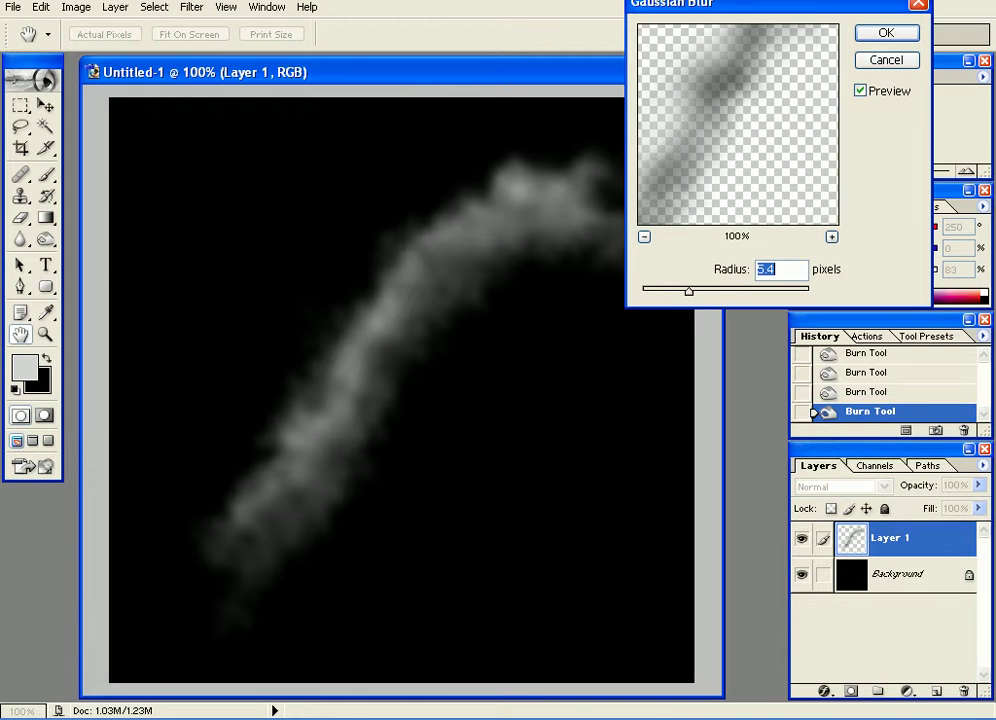
{"action": "left_click_drag", "start_coordinate": [693, 5], "coordinate": [652, 18]}
{"action": "mouse_move", "coordinate": [643, 305]}
{"action": "left_mouse_down"}
{"action": "mouse_move", "coordinate": [631, 305]}
{"action": "mouse_move", "coordinate": [655, 306]}
{"action": "mouse_move", "coordinate": [645, 309]}
{"action": "left_mouse_up"}
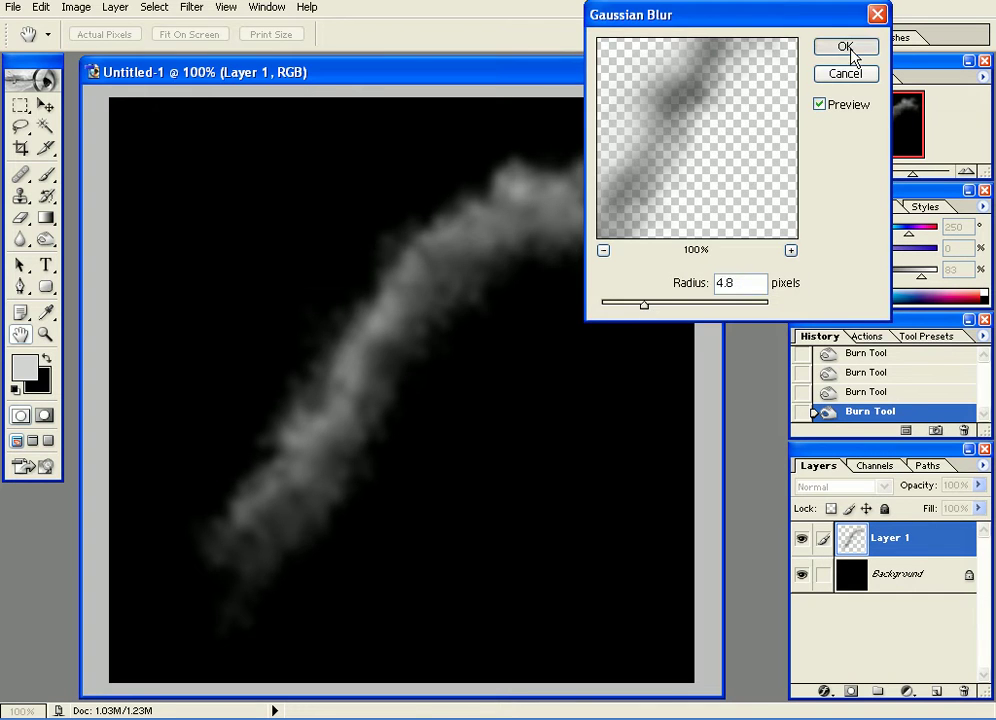
{"action": "left_click", "coordinate": [845, 50]}
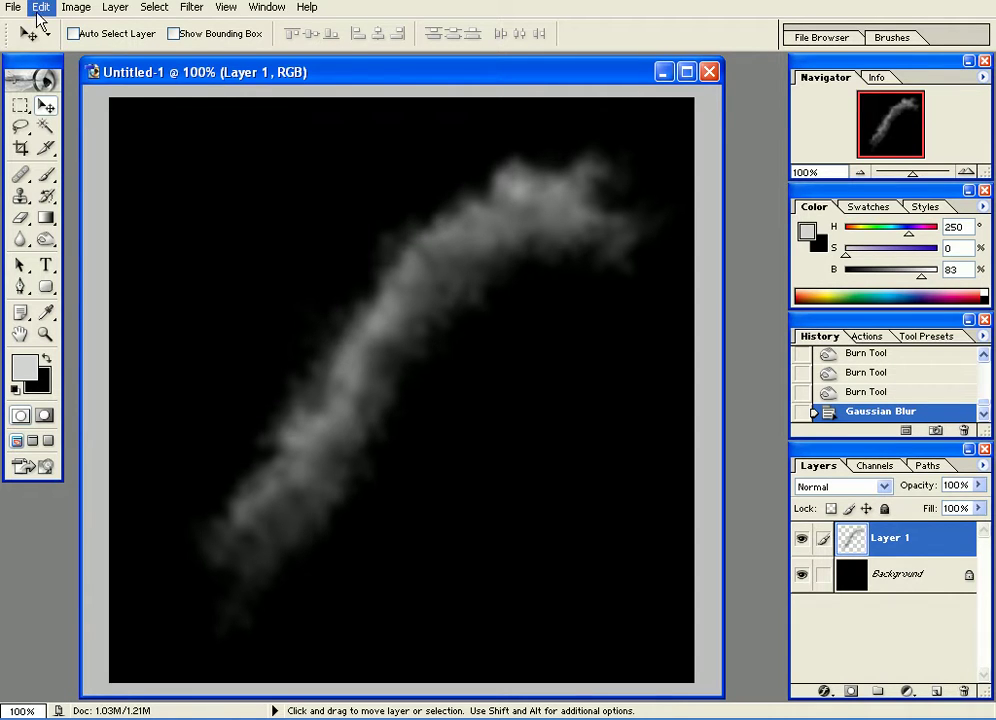
Start fading the Gaussian Blur, compare the smoke across the opacity range, and set the fade opacity to 62%
{"action": "left_click", "coordinate": [41, 9]}
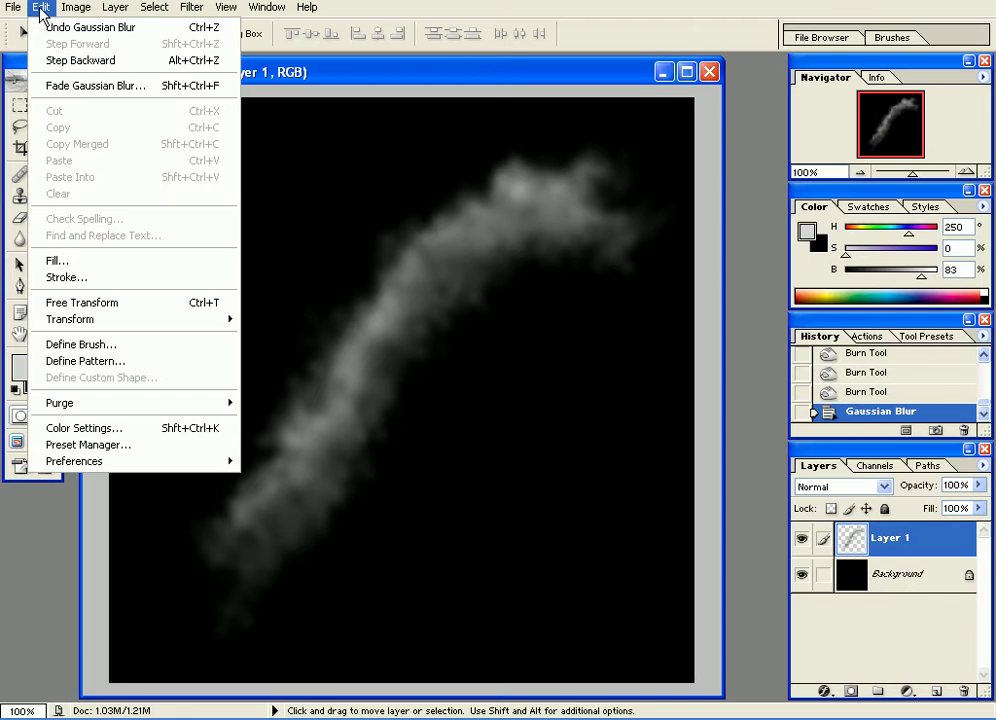
{"action": "left_click", "coordinate": [70, 87]}
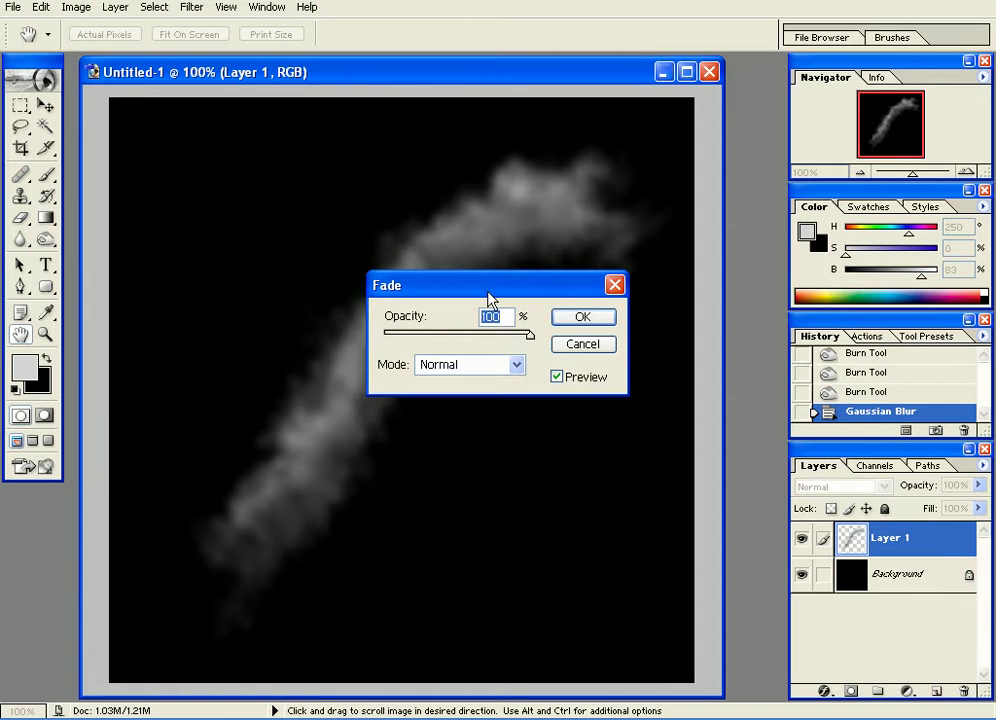
{"action": "left_click_drag", "start_coordinate": [515, 285], "coordinate": [298, 41]}
{"action": "left_click_drag", "start_coordinate": [313, 90], "coordinate": [168, 92]}
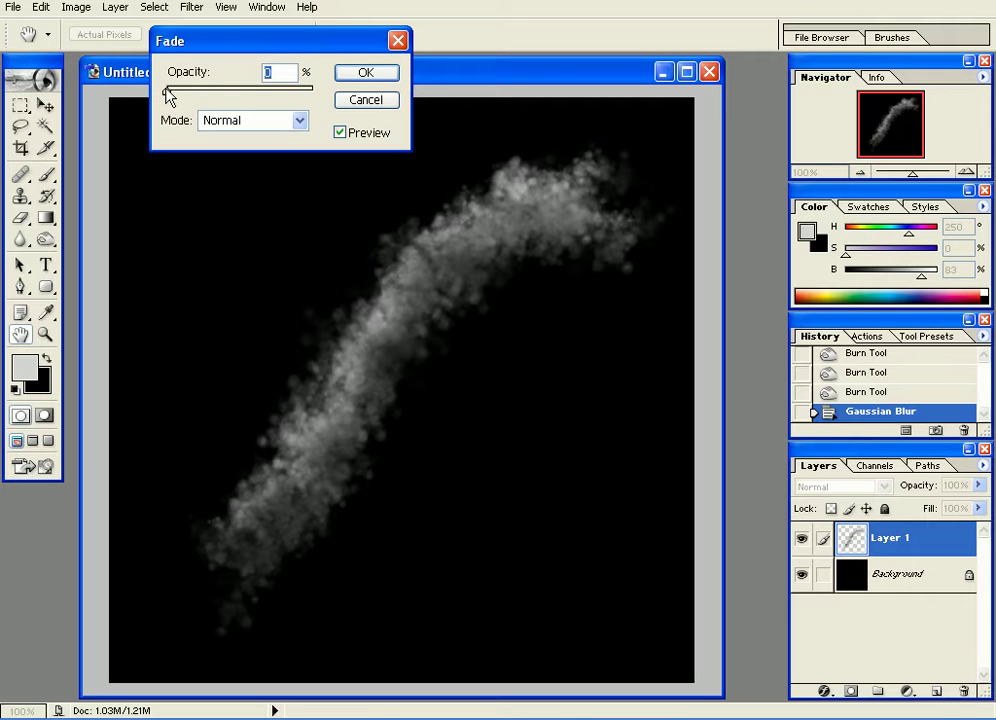
{"action": "left_click_drag", "start_coordinate": [167, 90], "coordinate": [308, 92]}
{"action": "left_click_drag", "start_coordinate": [244, 96], "coordinate": [258, 95]}
Try the fade with different blend modes, including Multiply, Linear Burn, Color Dodge, Soft Light and Hard Light, and return it to Normal
{"action": "left_click", "coordinate": [248, 127]}
{"action": "left_click", "coordinate": [248, 127]}
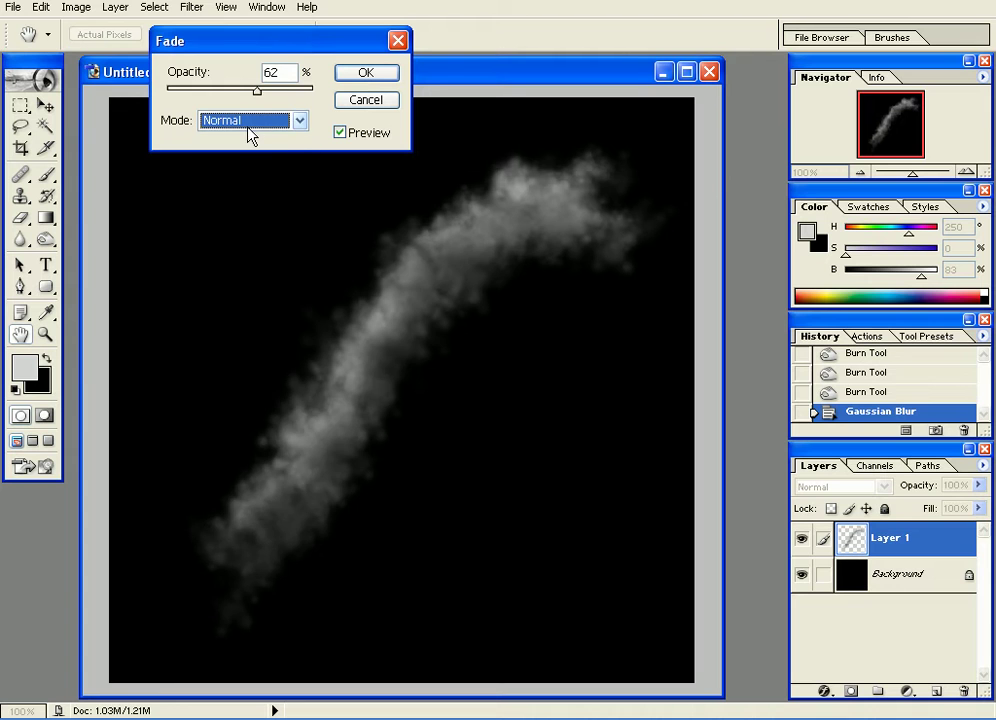
{"action": "key", "text": "Down"}
{"action": "key", "text": "Down"}
{"action": "key", "text": "Down"}
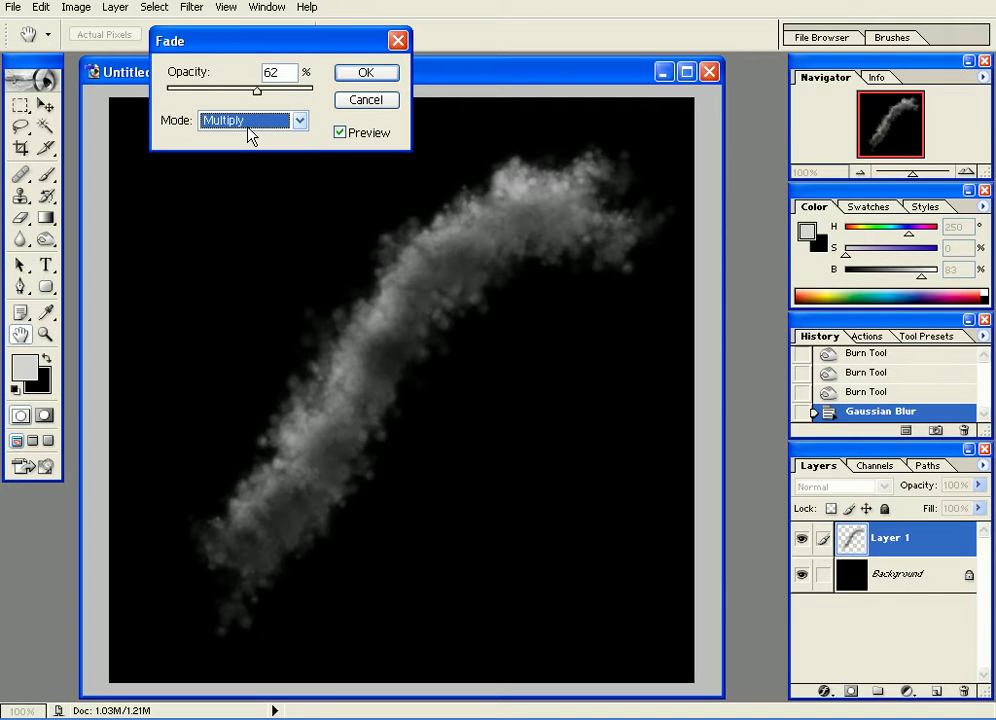
{"action": "key", "text": "Down"}
{"action": "key", "text": "Down"}
{"action": "key", "text": "Down"}
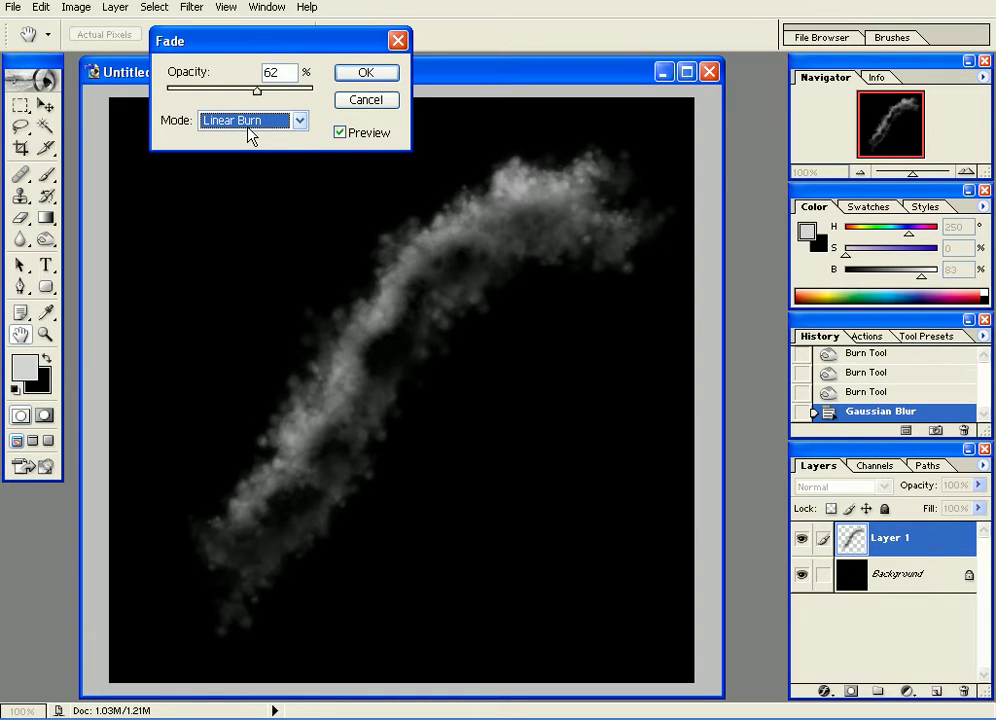
{"action": "key", "text": "Down"}
{"action": "key", "text": "Down"}
{"action": "key", "text": "Down"}
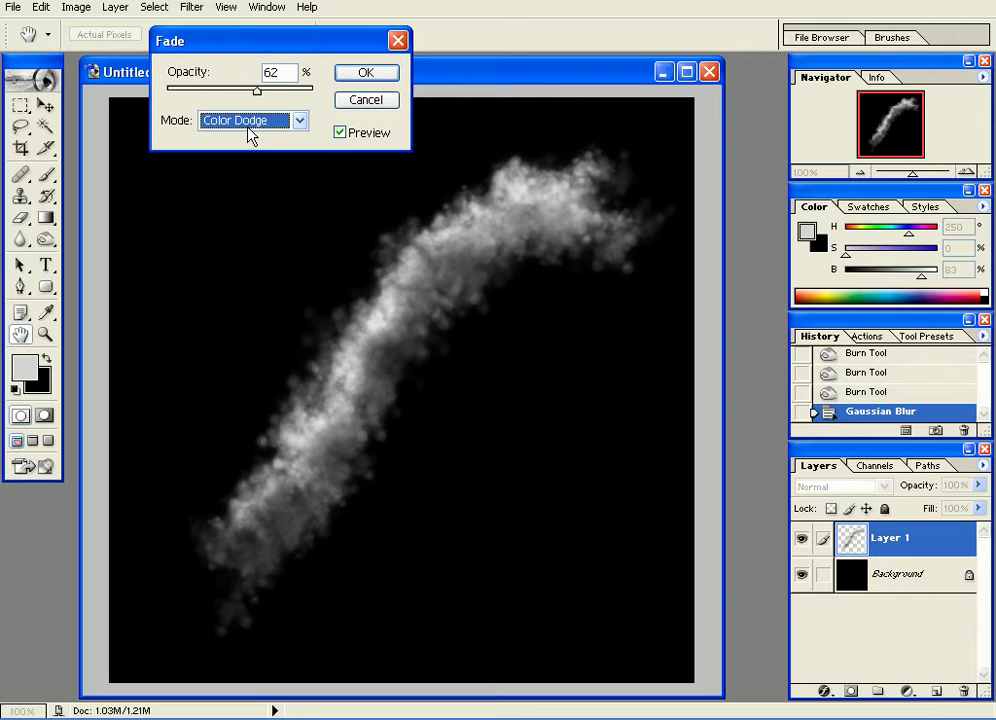
{"action": "key", "text": "Down"}
{"action": "key", "text": "Down"}
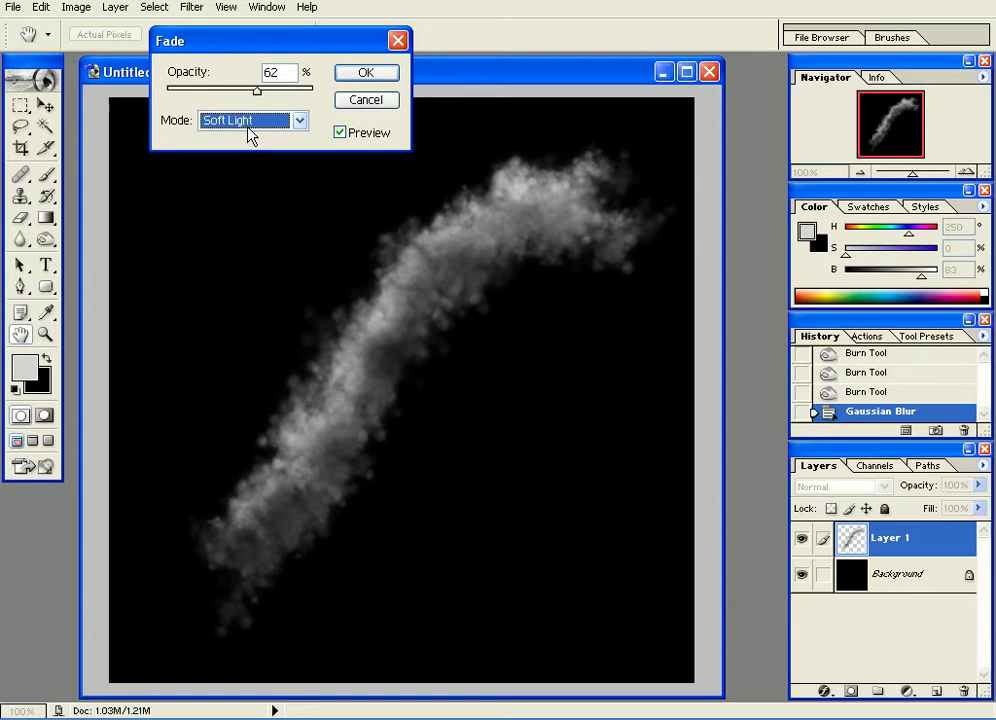
{"action": "key", "text": "Down"}
{"action": "left_click", "coordinate": [248, 128]}
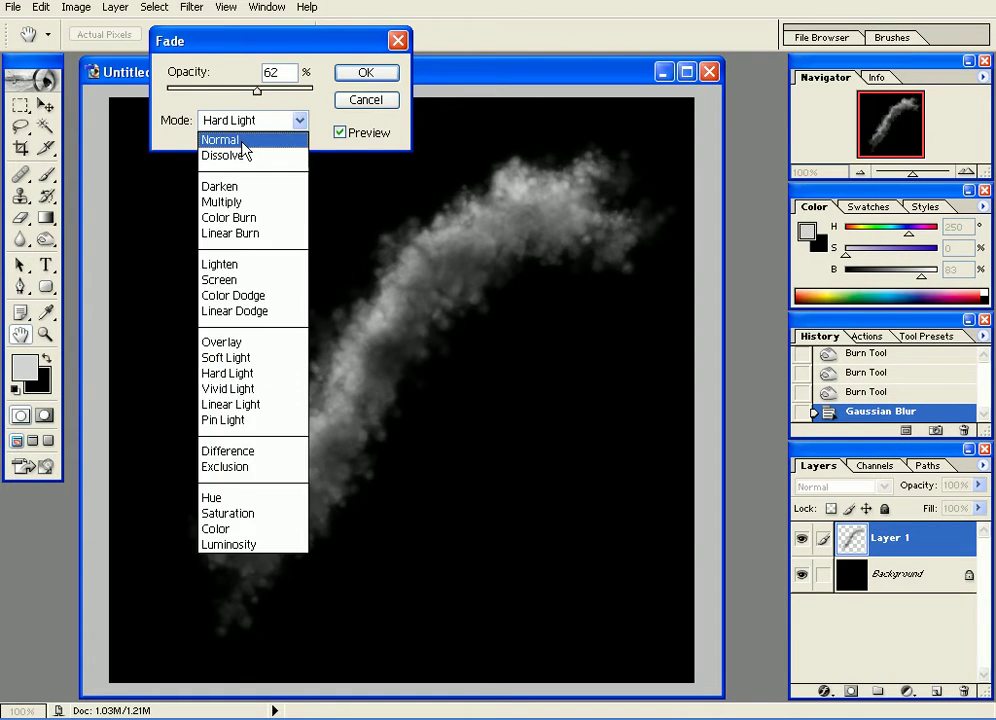
{"action": "left_click", "coordinate": [248, 140]}
Raise the fade opacity slightly in Normal mode and apply the fade to the Gaussian Blur
{"action": "left_click_drag", "start_coordinate": [257, 92], "coordinate": [273, 92]}
{"action": "left_click", "coordinate": [367, 73]}
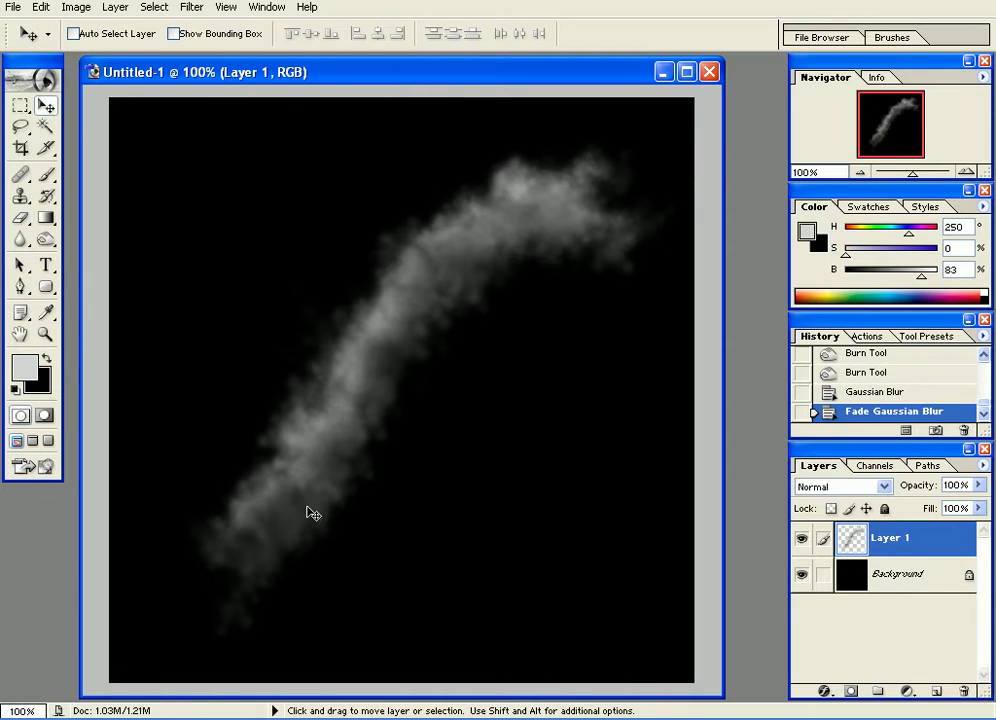
{"action": "key", "text": "space"}
Duplicate Layer 1 as a new layer named "smoke tip"
{"action": "right_click", "coordinate": [893, 547]}
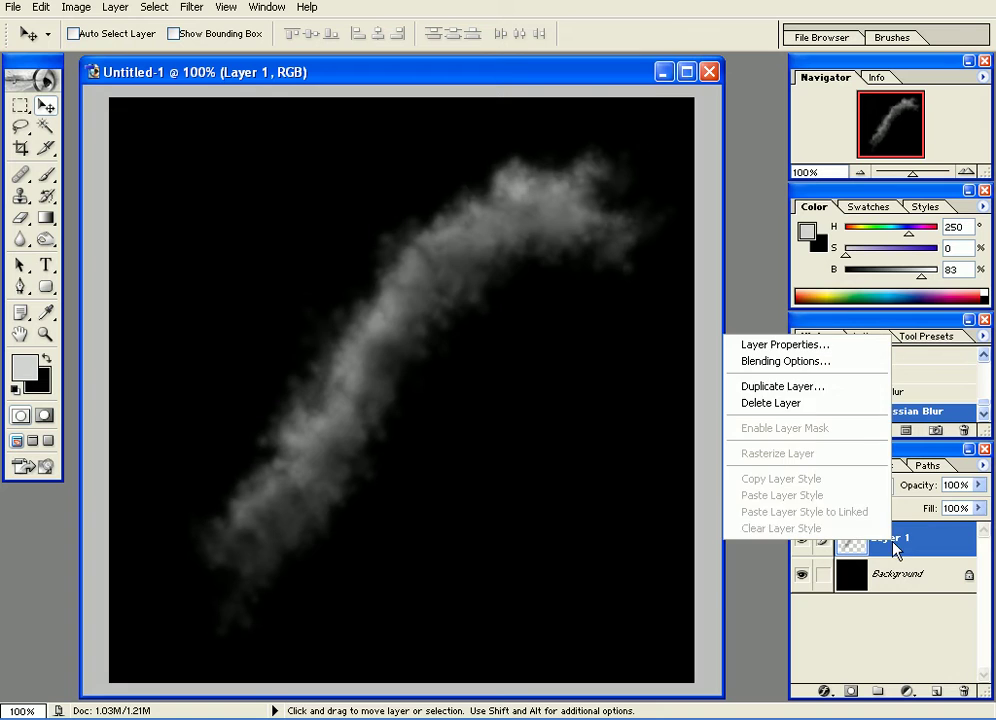
{"action": "left_click", "coordinate": [800, 386]}
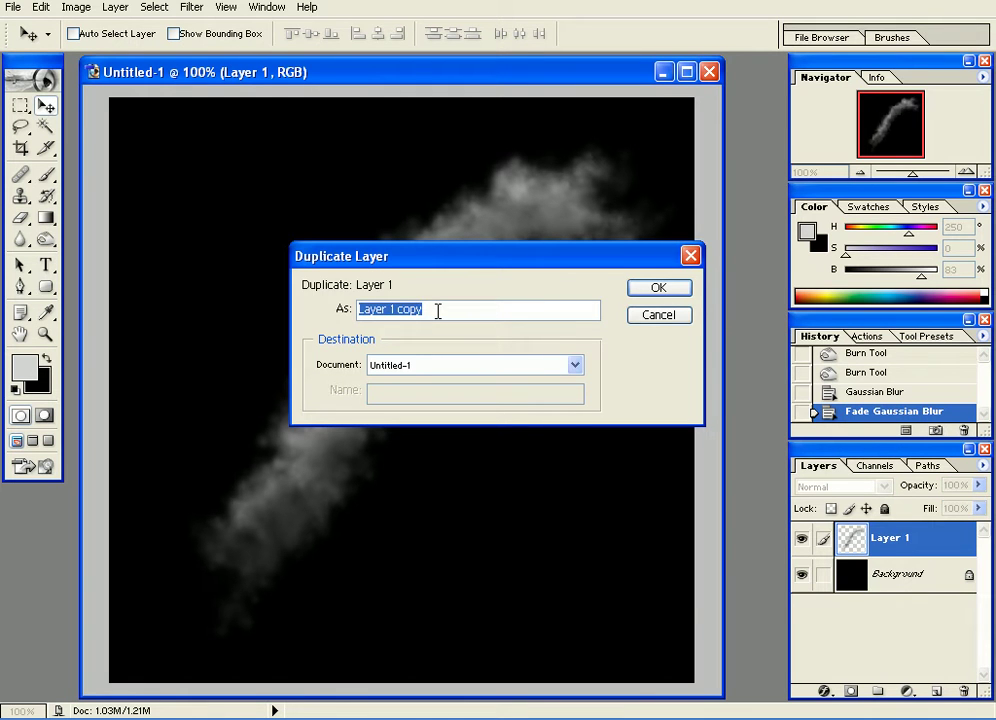
{"action": "type", "text": "smoke tip"}
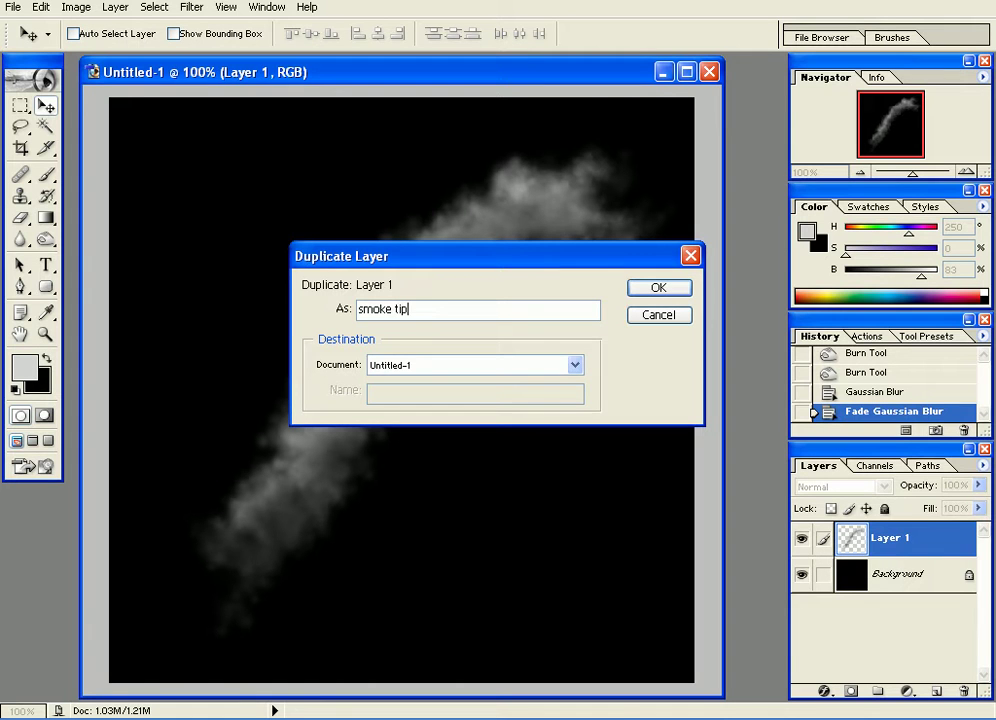
{"action": "key", "text": "Return"}
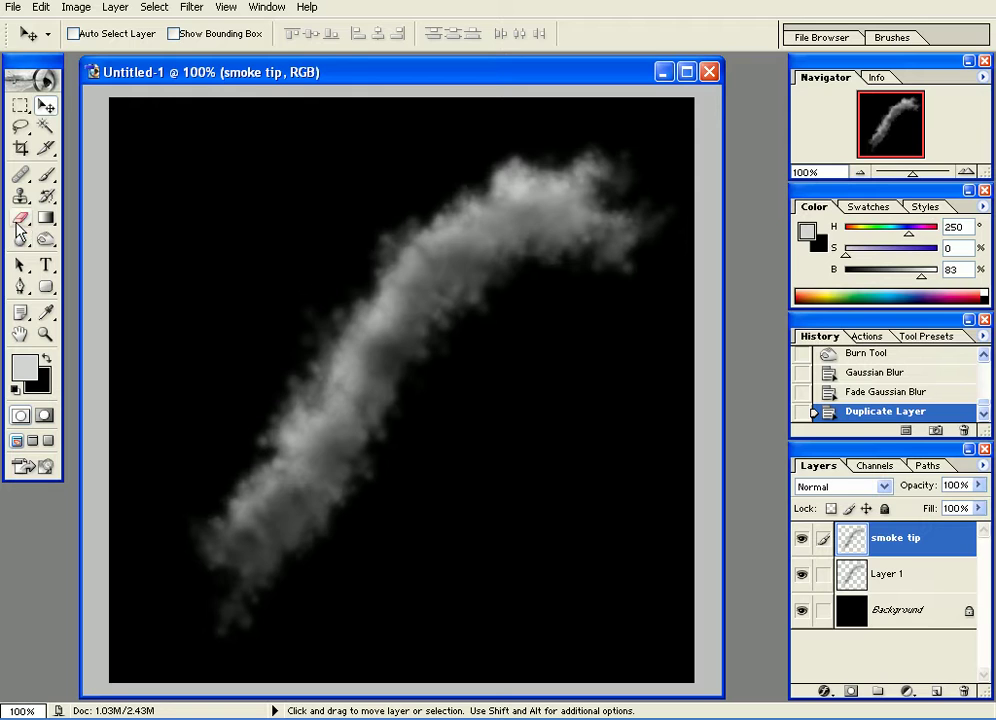
Lasso the upper part of the plume with a jagged lower boundary, delete it from the smoke tip layer, and deselect
{"action": "left_click", "coordinate": [20, 126]}
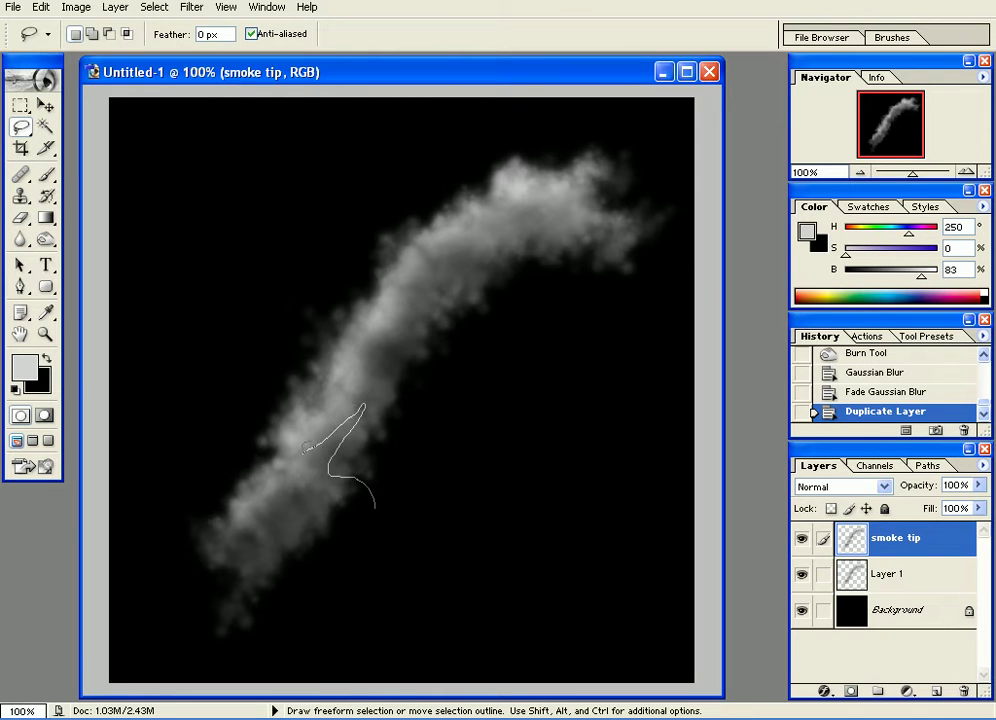
{"action": "mouse_move", "coordinate": [260, 440]}
{"action": "left_mouse_down"}
{"action": "mouse_move", "coordinate": [288, 323]}
{"action": "mouse_move", "coordinate": [355, 229]}
{"action": "mouse_move", "coordinate": [520, 99]}
{"action": "mouse_move", "coordinate": [690, 106]}
{"action": "mouse_move", "coordinate": [714, 157]}
{"action": "mouse_move", "coordinate": [706, 293]}
{"action": "mouse_move", "coordinate": [519, 414]}
{"action": "mouse_move", "coordinate": [431, 495]}
{"action": "mouse_move", "coordinate": [366, 513]}
{"action": "left_mouse_up"}
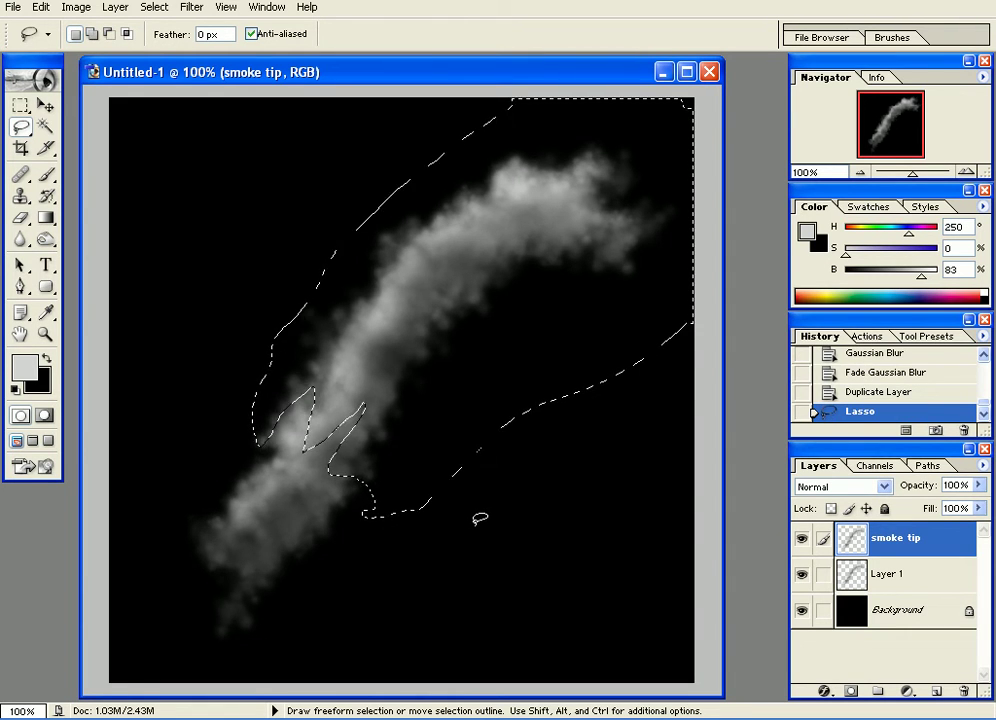
{"action": "key", "text": "Delete"}
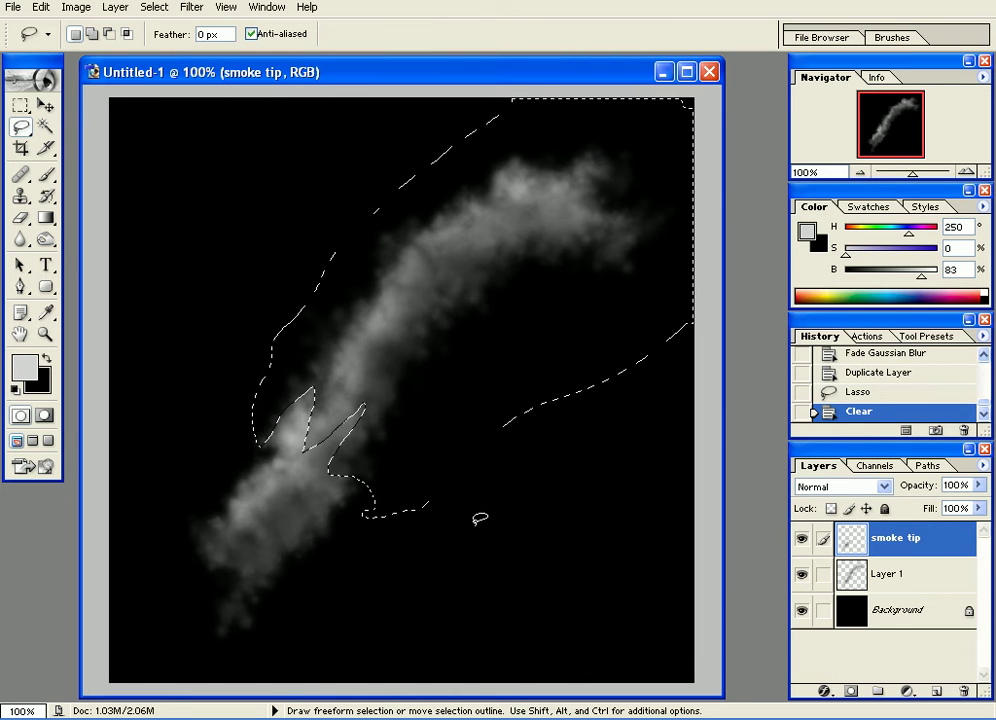
{"action": "key", "text": "ctrl+d"}
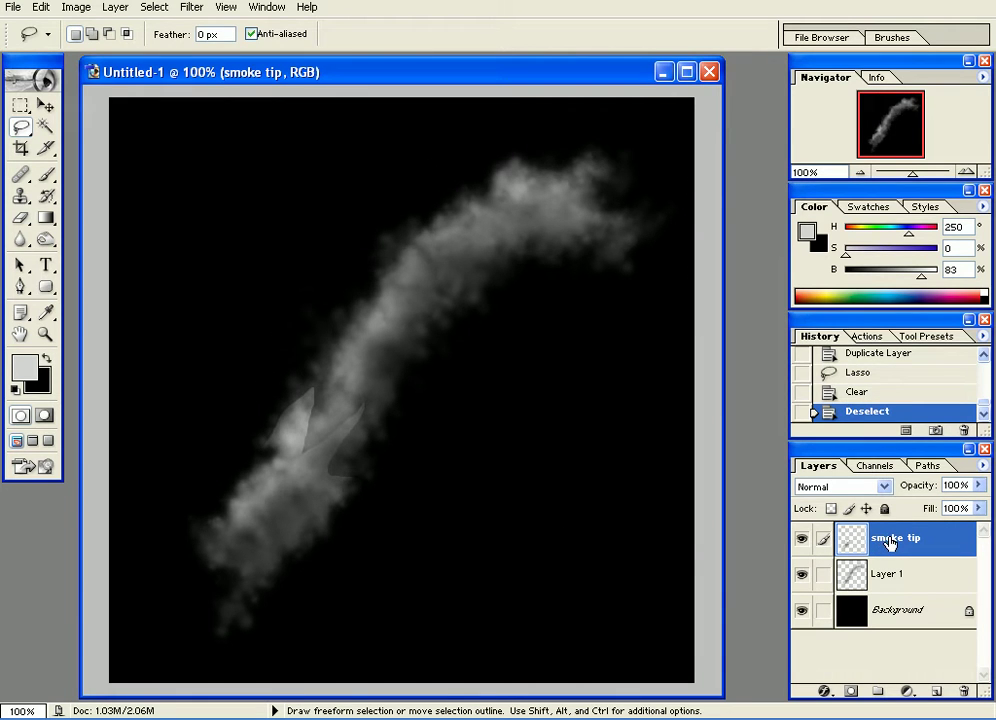
Try several blend modes on the smoke tip layer, including Multiply, Lighten and Color Dodge, and leave it on Linear Dodge
{"action": "left_click", "coordinate": [836, 488]}
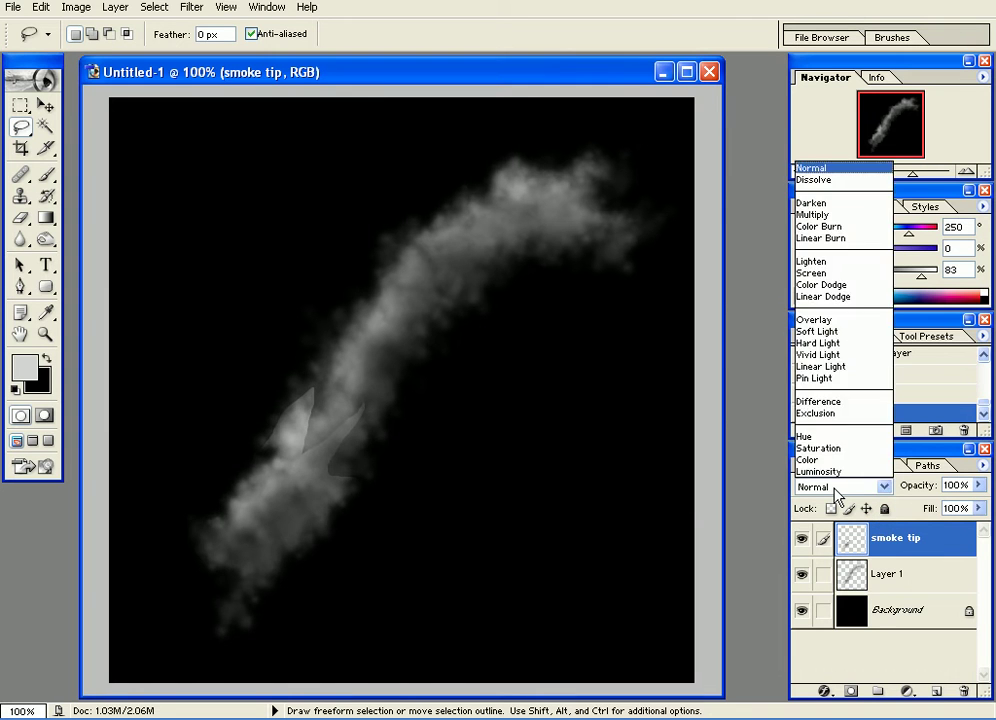
{"action": "left_click", "coordinate": [838, 488]}
{"action": "key", "text": "Down"}
{"action": "key", "text": "Down"}
{"action": "key", "text": "Down"}
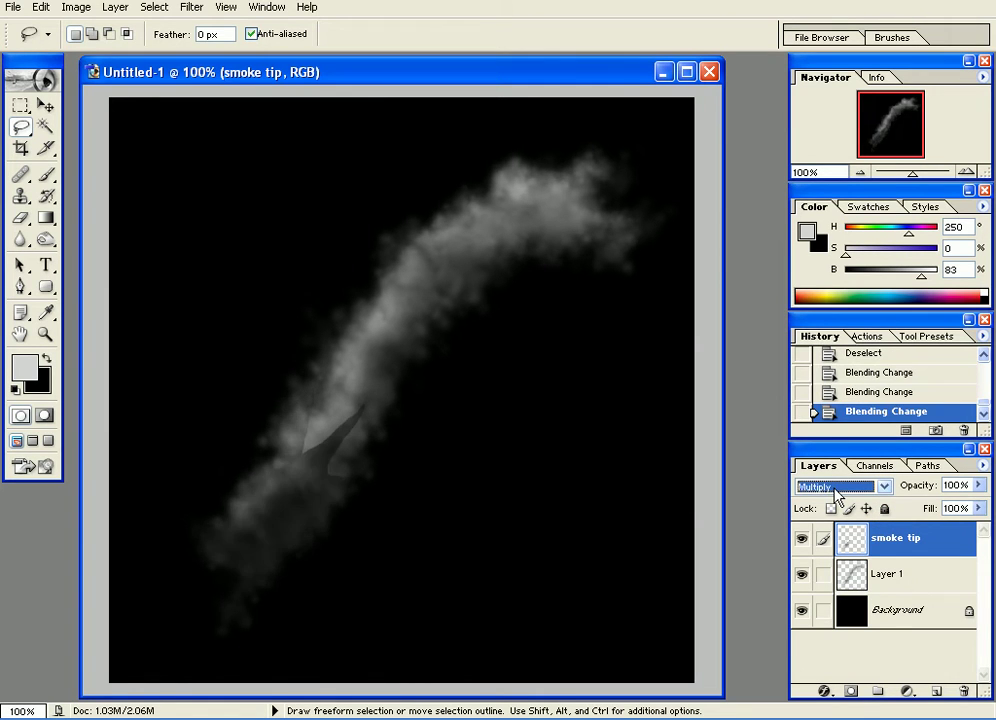
{"action": "key", "text": "Down"}
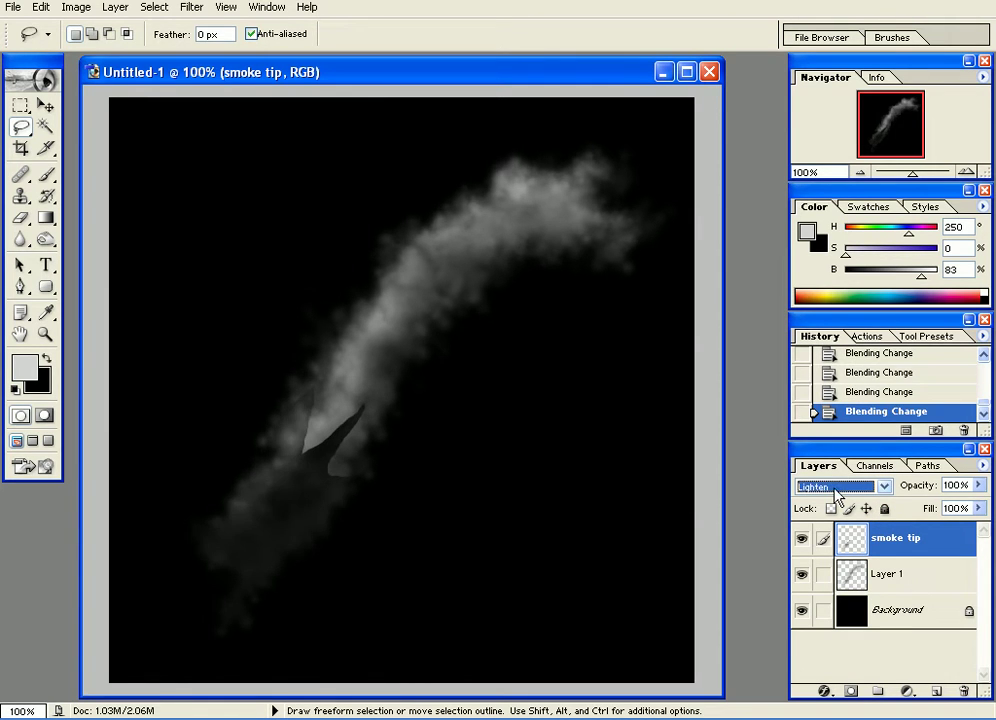
{"action": "key", "text": "Down"}
{"action": "key", "text": "Down"}
{"action": "key", "text": "Down"}
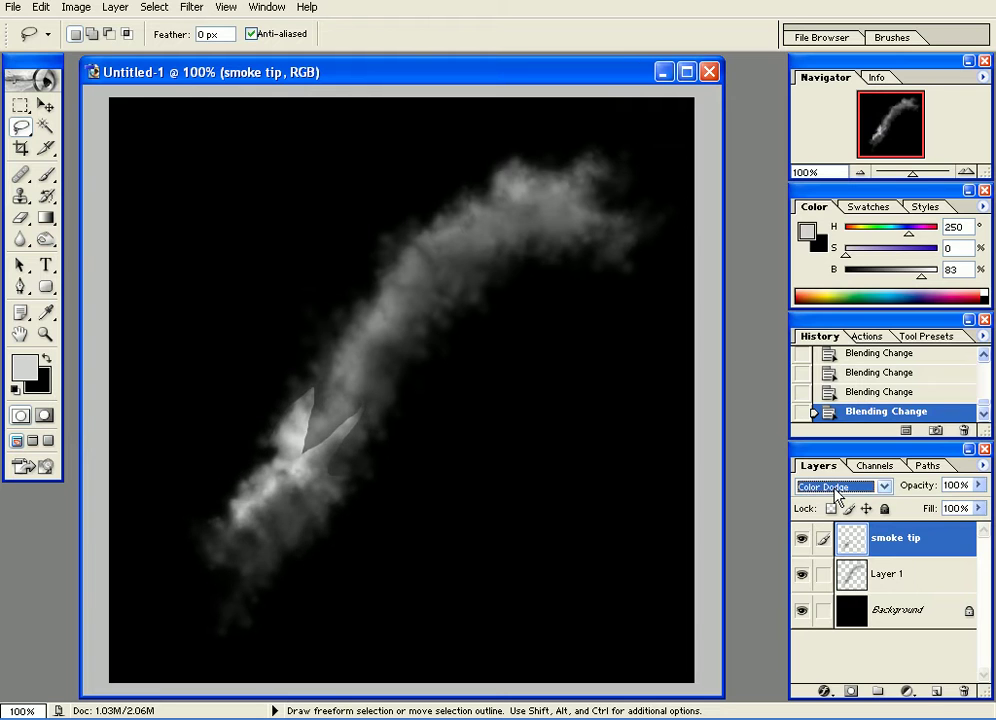
{"action": "key", "text": "Down"}
{"action": "key", "text": "Up"}
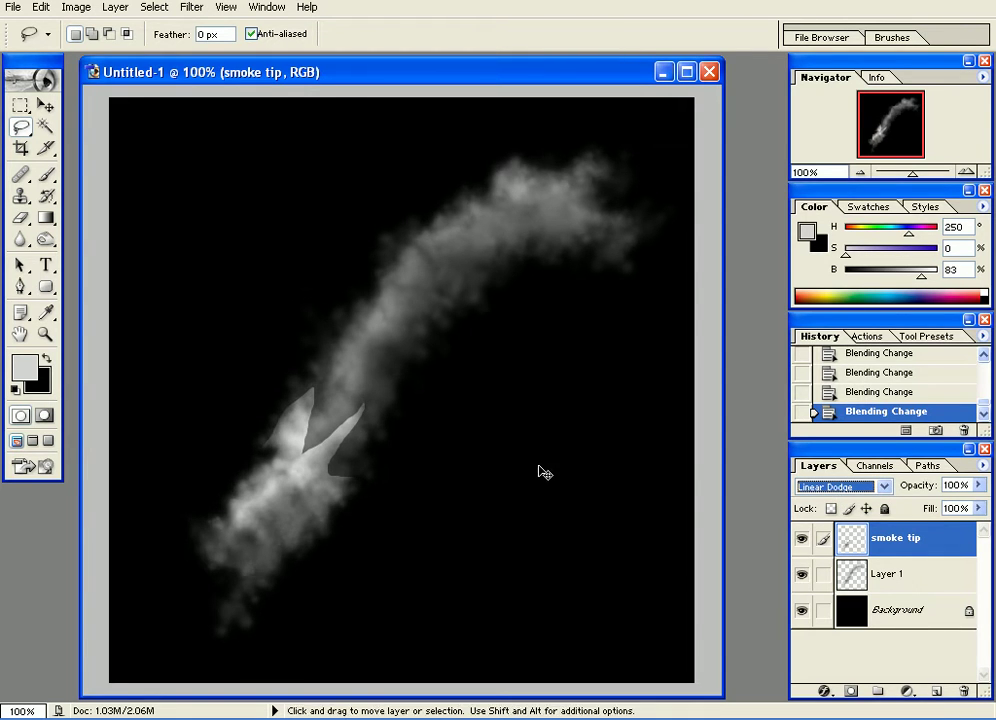
Colorize the smoke tip layer orange with Hue/Saturation, using hue 34 and saturation 100
{"action": "key", "text": "ctrl+u"}
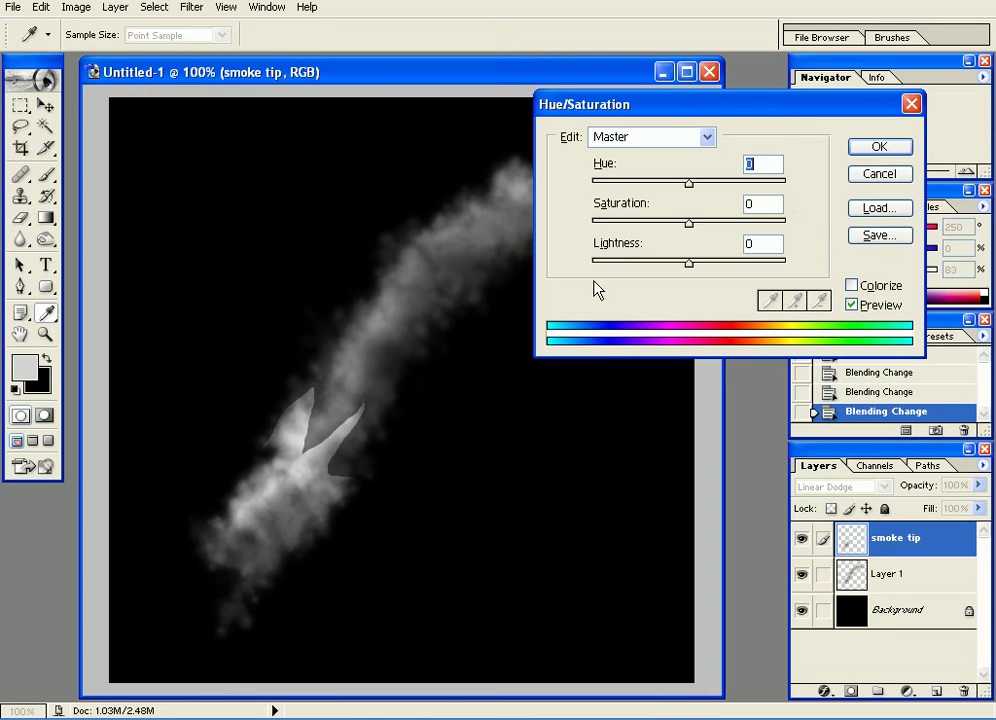
{"action": "left_click", "coordinate": [858, 288]}
{"action": "left_click_drag", "start_coordinate": [636, 233], "coordinate": [789, 227]}
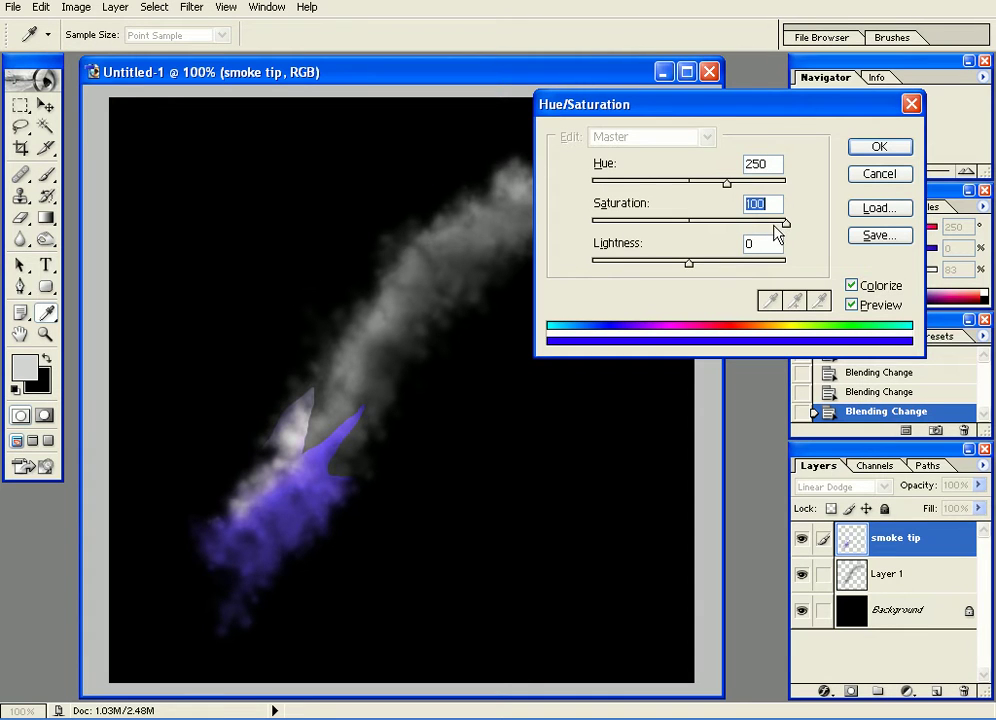
{"action": "left_click_drag", "start_coordinate": [728, 184], "coordinate": [610, 187]}
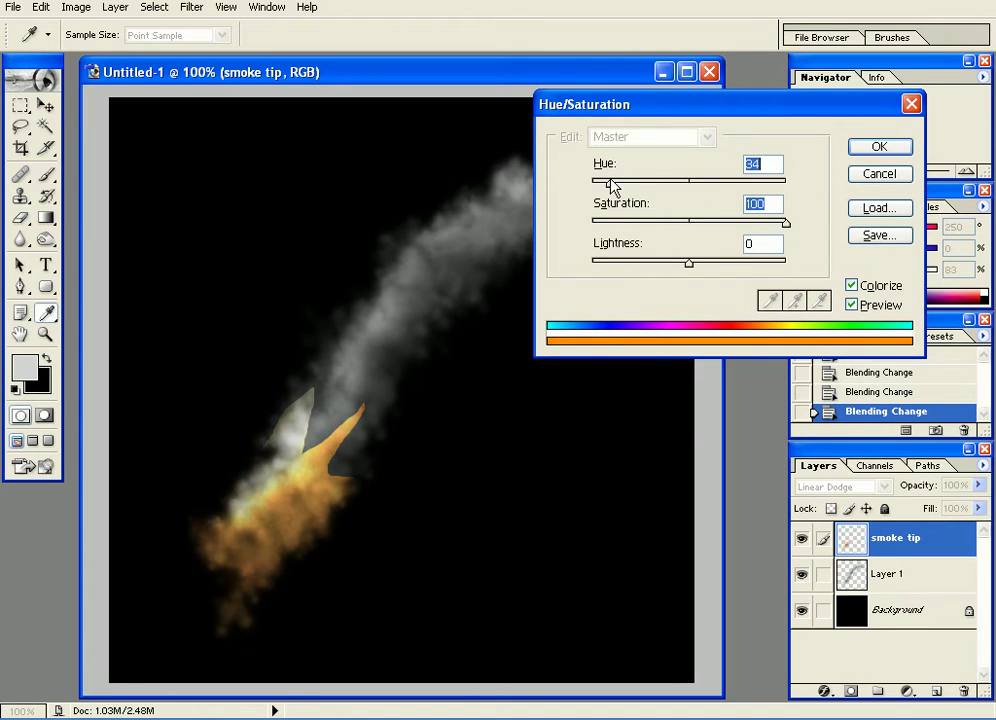
{"action": "left_click", "coordinate": [881, 147]}
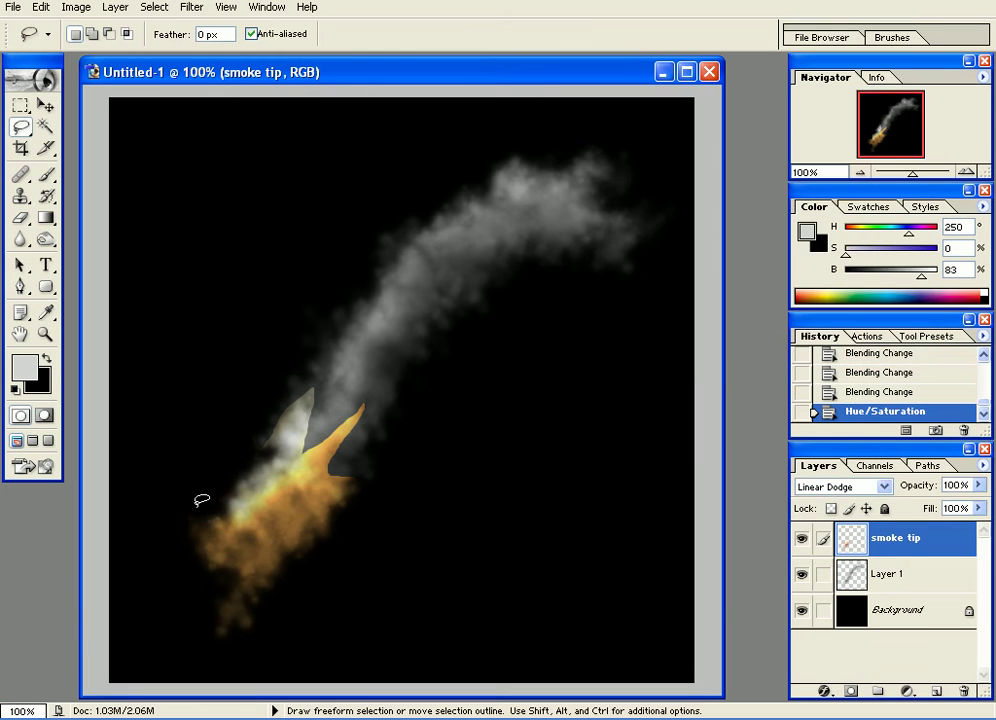
Compare blend modes from Lighten through Hard Light on the colorized smoke tip layer, returning to Linear Dodge
{"action": "left_click", "coordinate": [813, 487]}
{"action": "left_click", "coordinate": [811, 487]}
{"action": "key", "text": "Up"}
{"action": "key", "text": "Up"}
{"action": "key", "text": "Up"}
{"action": "key", "text": "Up"}
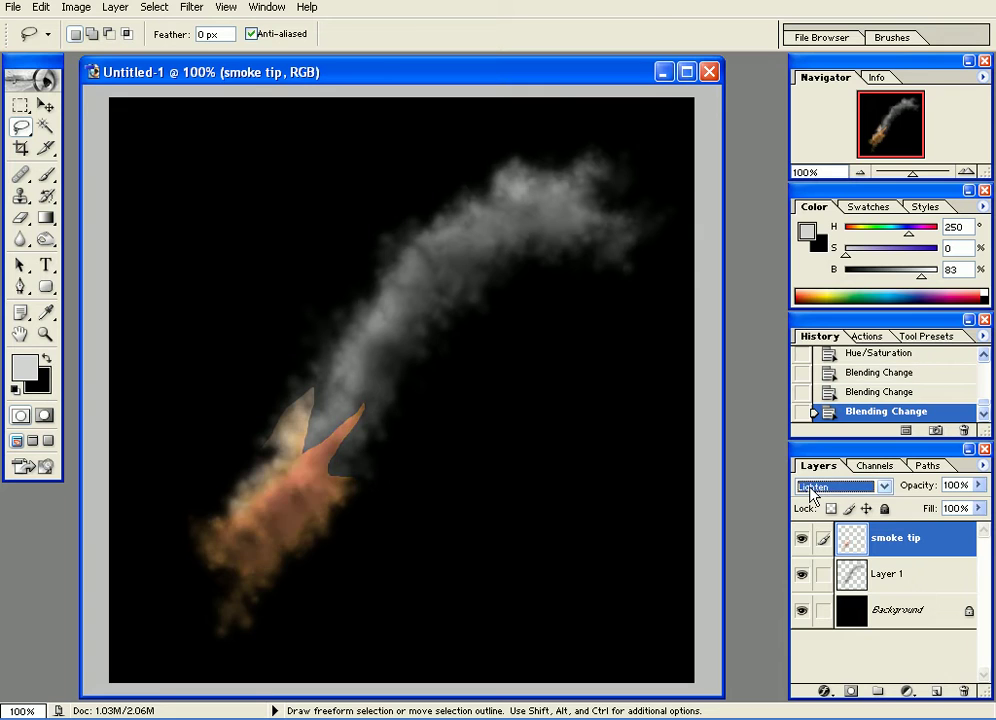
{"action": "key", "text": "Down"}
{"action": "key", "text": "Down"}
{"action": "key", "text": "Down"}
{"action": "key", "text": "Down"}
{"action": "key", "text": "Down"}
{"action": "key", "text": "Down"}
{"action": "key", "text": "Down"}
{"action": "key", "text": "Down"}
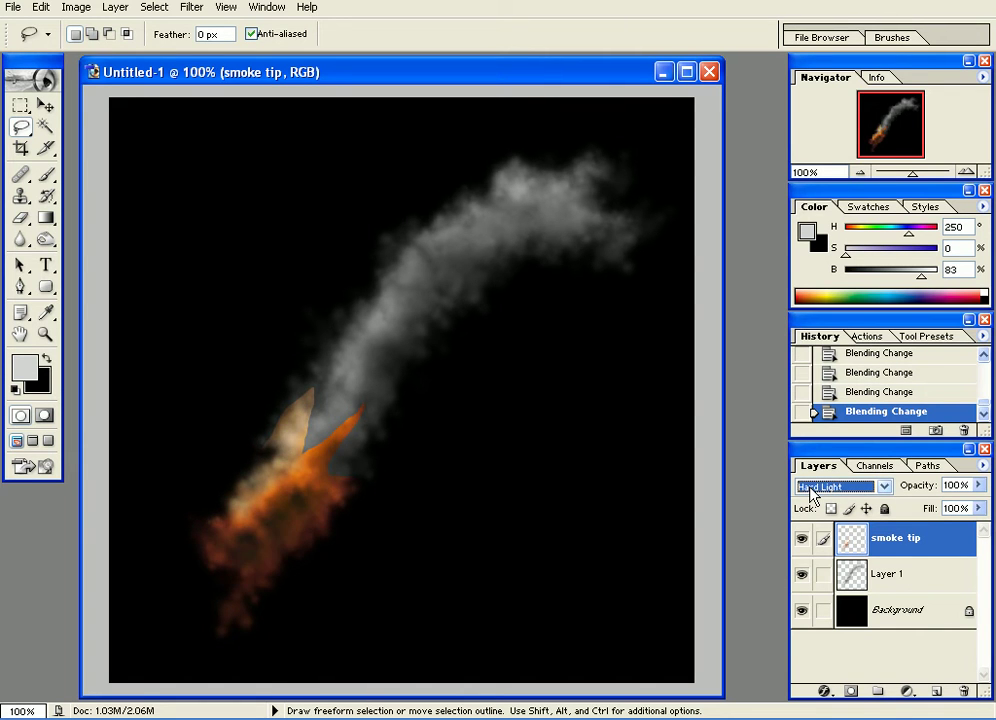
{"action": "key", "text": "Down"}
{"action": "key", "text": "Up"}
{"action": "key", "text": "Up"}
{"action": "key", "text": "Up"}
{"action": "key", "text": "Up"}
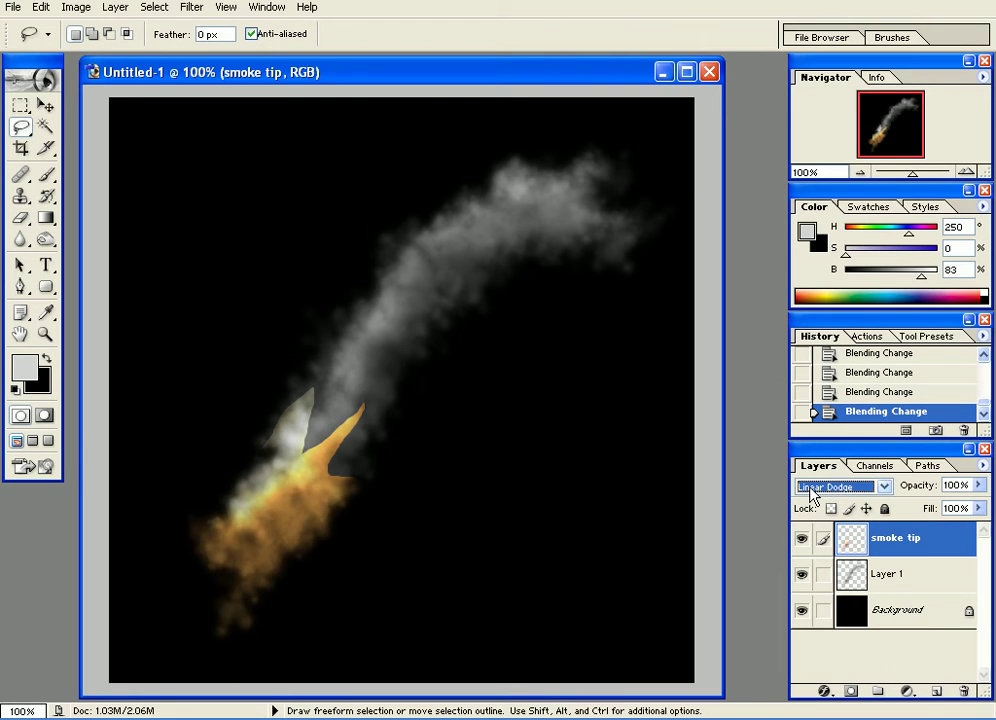
Compare the darker and lighter blend modes on the smoke tip layer and settle on Screen
{"action": "key", "text": "Up"}
{"action": "key", "text": "Up"}
{"action": "key", "text": "Up"}
{"action": "key", "text": "Down"}
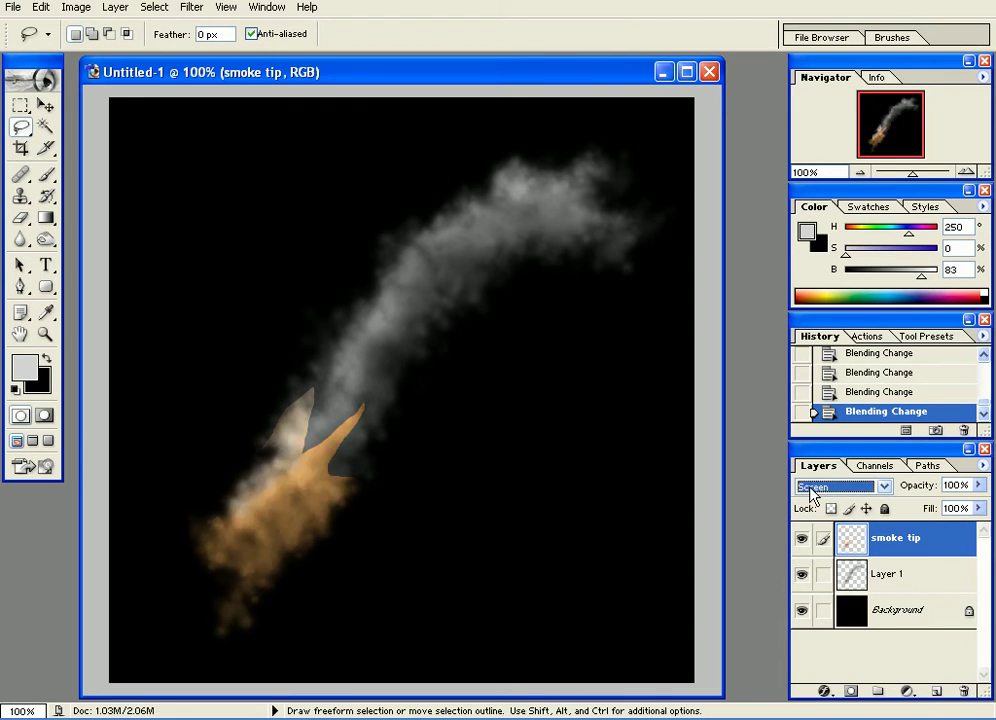
{"action": "key", "text": "Up"}
{"action": "key", "text": "Up"}
{"action": "key", "text": "Up"}
{"action": "key", "text": "Up"}
{"action": "key", "text": "Down"}
{"action": "key", "text": "Down"}
{"action": "key", "text": "Down"}
{"action": "key", "text": "Down"}
{"action": "key", "text": "Down"}
{"action": "key", "text": "Up"}
Apply a Gaussian Blur to the smoke tip layer, strong enough to soften its jagged upper edges
{"action": "left_click", "coordinate": [191, 7]}
{"action": "mouse_move", "coordinate": [229, 130]}
{"action": "left_click", "coordinate": [430, 160]}
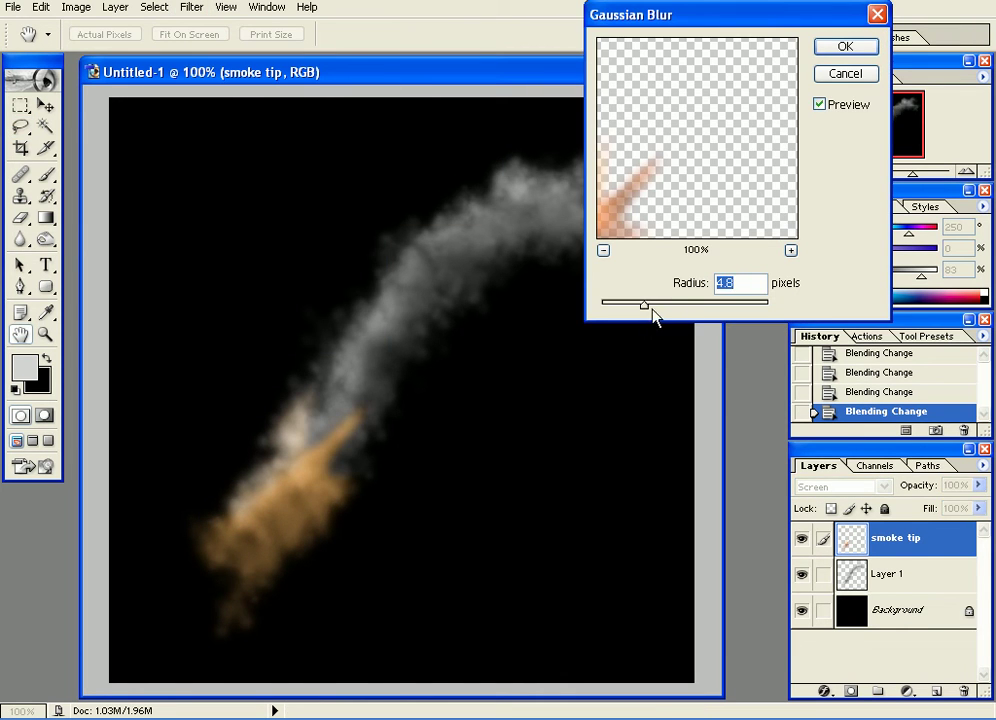
{"action": "mouse_move", "coordinate": [667, 310]}
{"action": "left_mouse_down"}
{"action": "mouse_move", "coordinate": [678, 309]}
{"action": "mouse_move", "coordinate": [670, 308]}
{"action": "left_mouse_up"}
{"action": "left_click", "coordinate": [845, 46]}
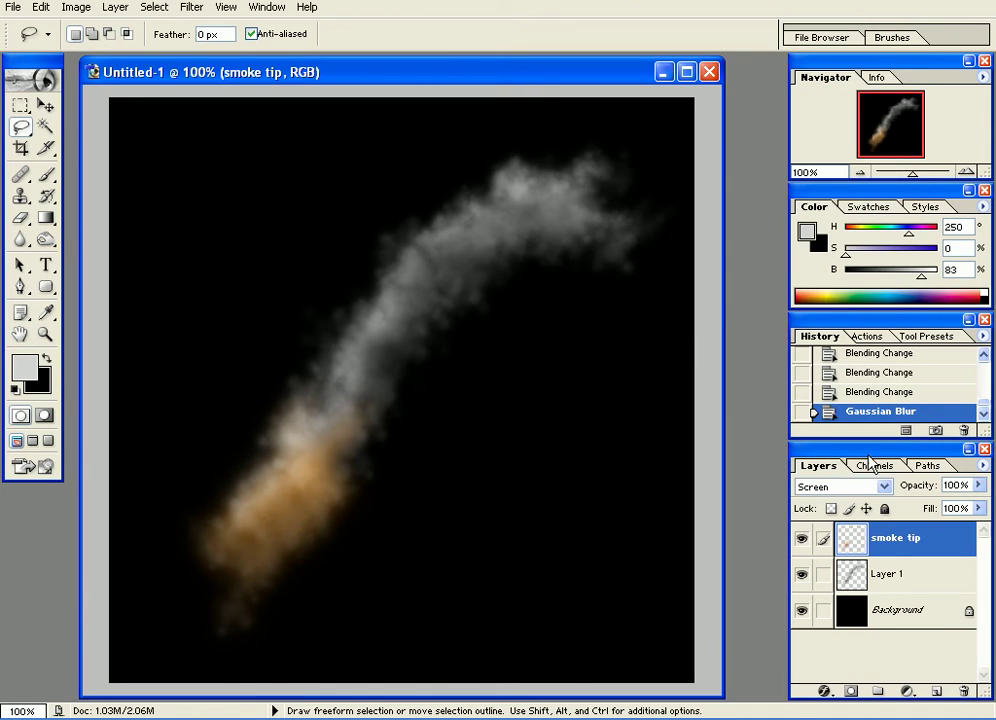
Duplicate the smoke tip layer, keeping the suggested name "smoke tip copy"
{"action": "right_click", "coordinate": [888, 548]}
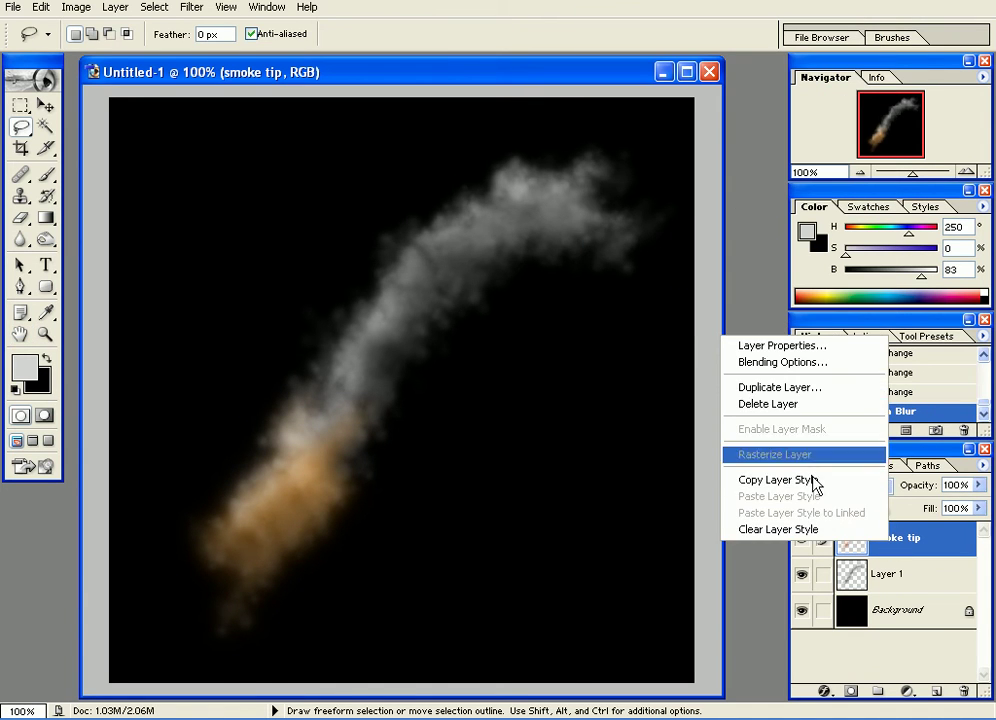
{"action": "left_click", "coordinate": [785, 387]}
{"action": "left_click", "coordinate": [669, 290]}
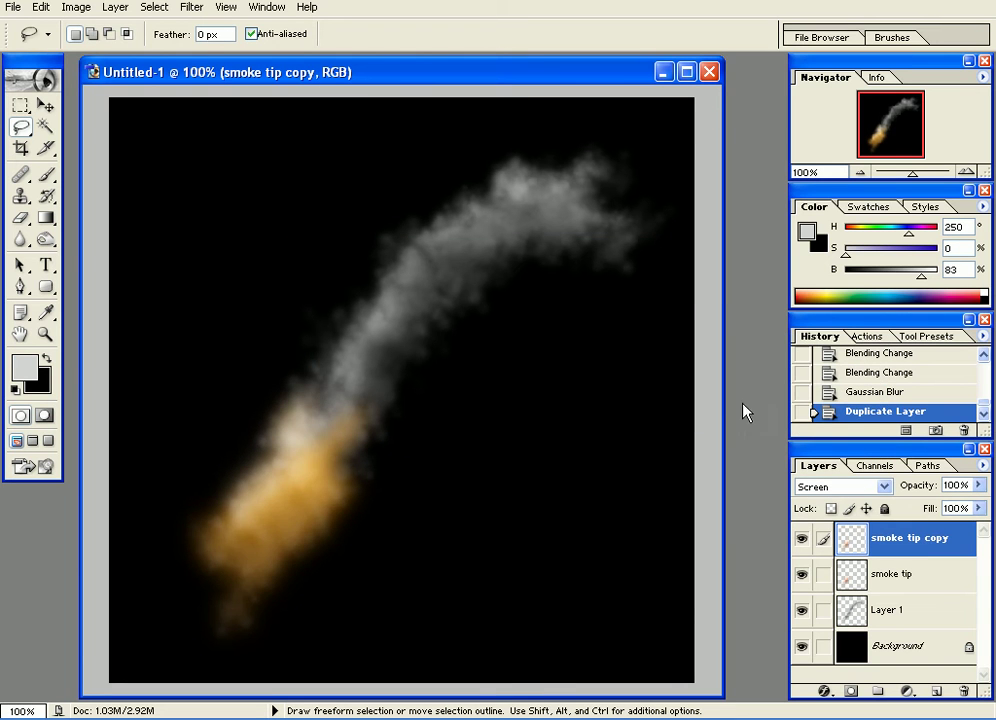
Cycle the smoke tip copy layer through blend modes starting from Normal, including Color Burn and Linear Burn, and settle on Linear Dodge
{"action": "left_click", "coordinate": [847, 487]}
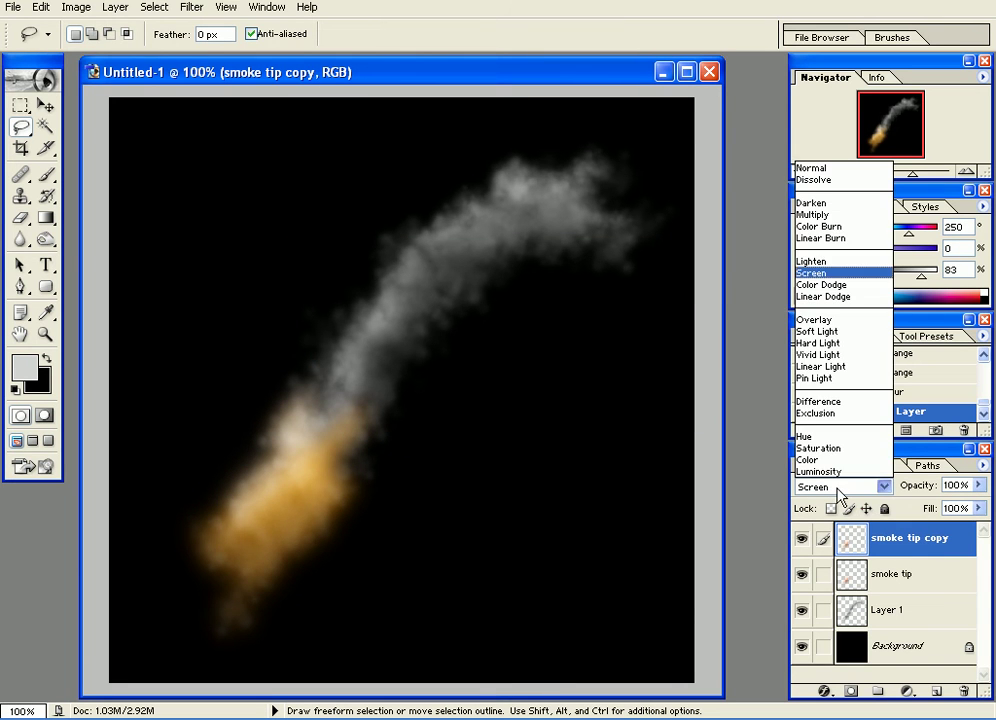
{"action": "left_click", "coordinate": [815, 169]}
{"action": "key", "text": "Down"}
{"action": "key", "text": "Down"}
{"action": "key", "text": "Down"}
{"action": "key", "text": "Down"}
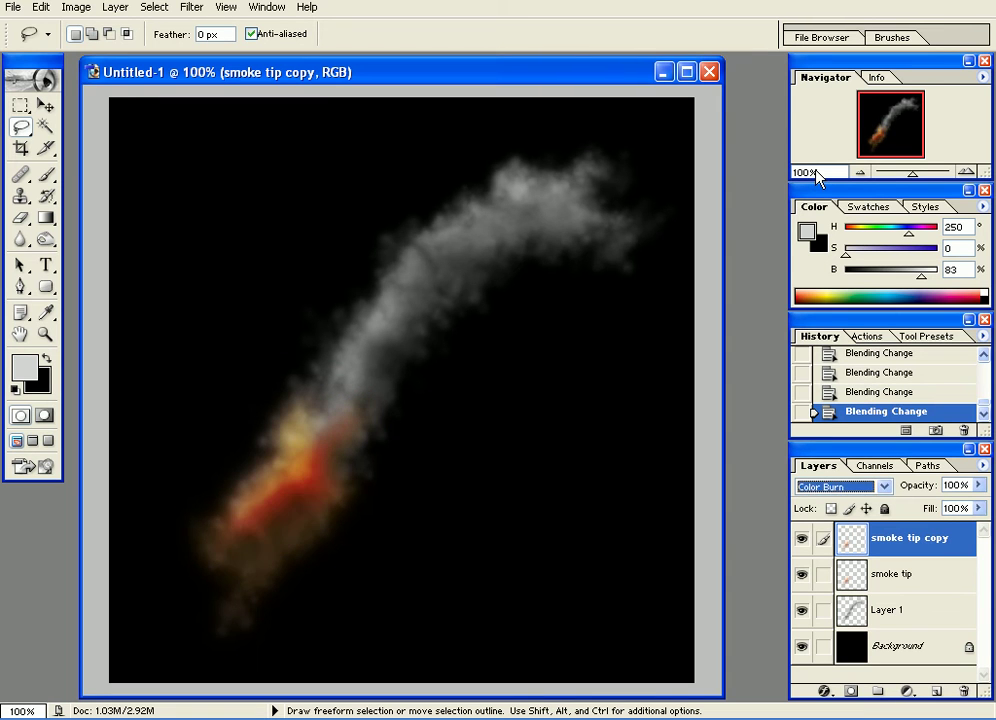
{"action": "key", "text": "Down"}
{"action": "key", "text": "Down"}
{"action": "key", "text": "Down"}
{"action": "key", "text": "Down"}
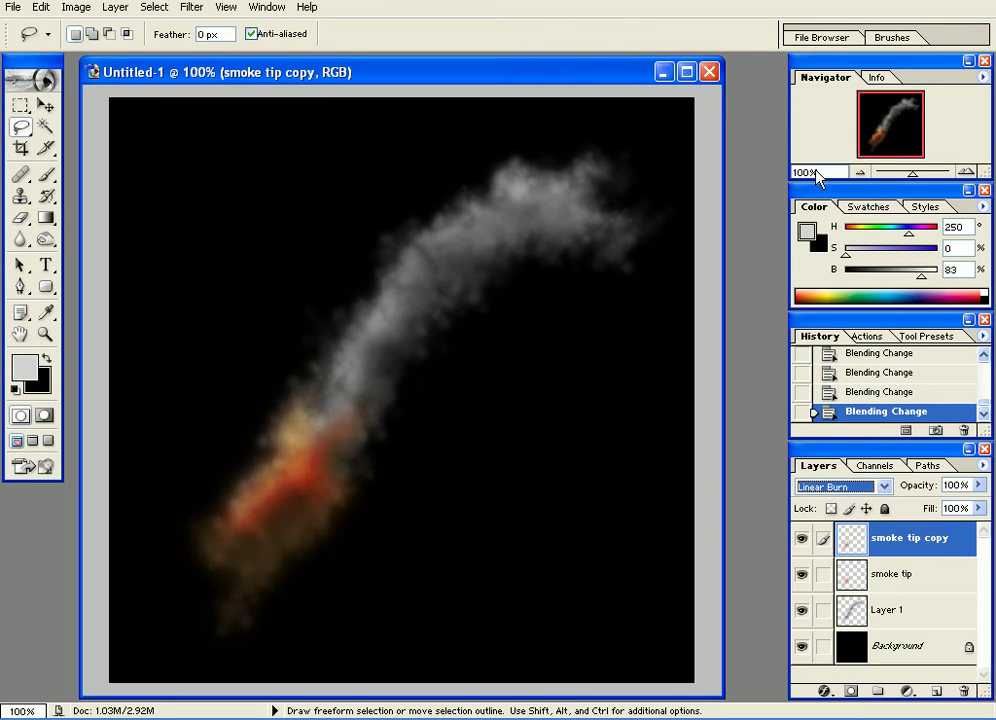
{"action": "key", "text": "Down"}
{"action": "key", "text": "Down"}
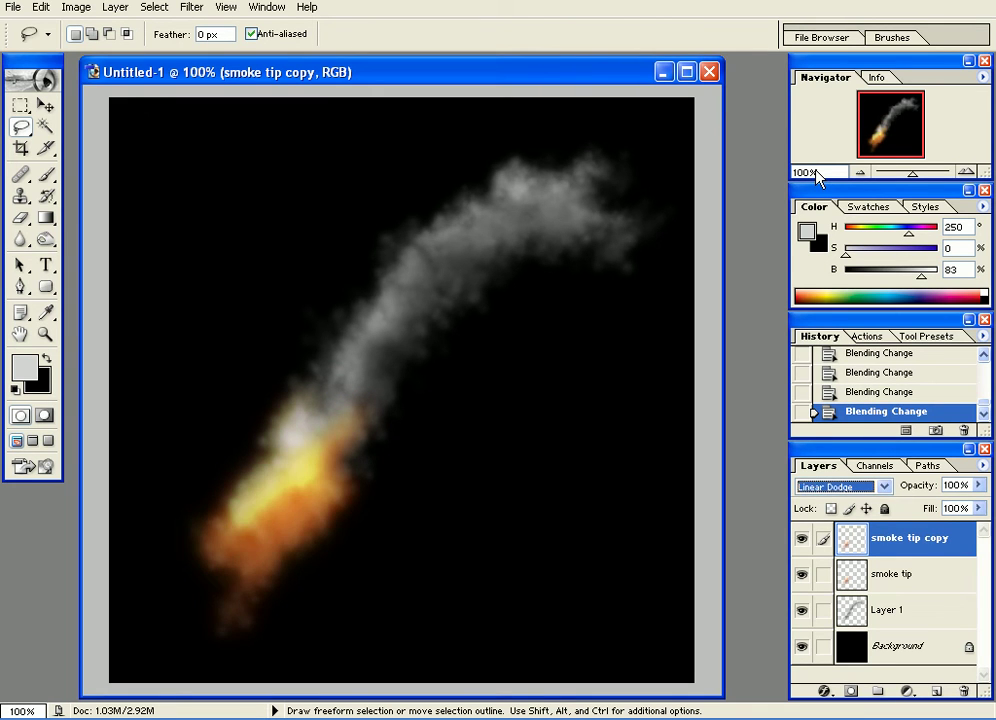
{"action": "key", "text": "Up"}
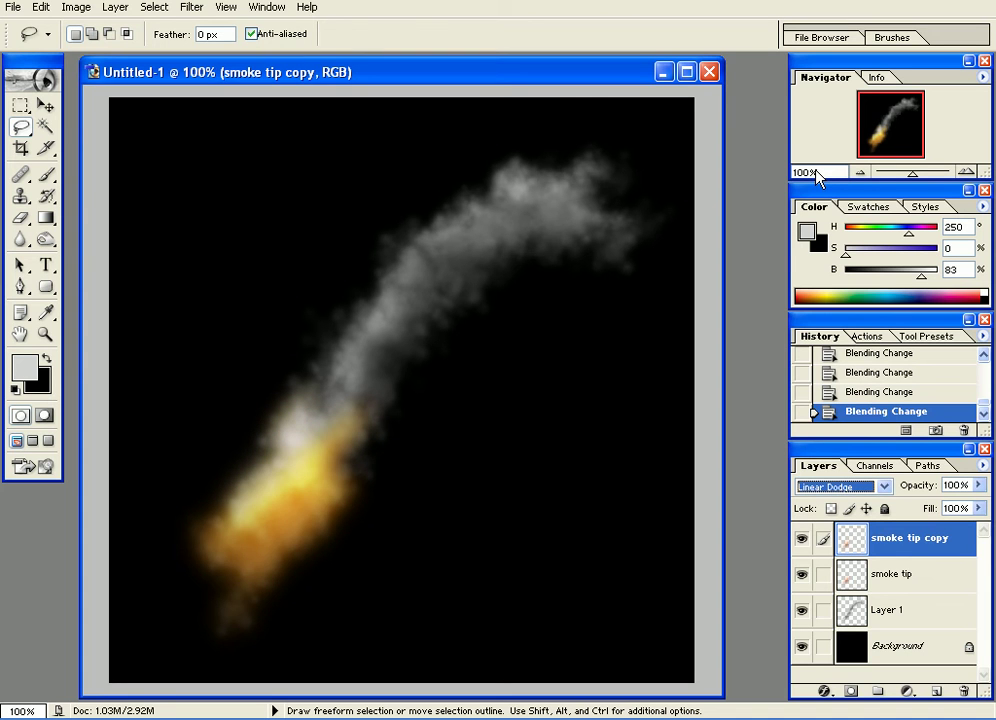
{"action": "key", "text": "Down"}
{"action": "key", "text": "Down"}
{"action": "key", "text": "Up"}
{"action": "key", "text": "Up"}
{"action": "key", "text": "Up"}
Lighten the lower end of the orange plume on smoke tip copy with the Dodge tool, Midtones range at 70% exposure
{"action": "left_click_drag", "start_coordinate": [52, 242], "coordinate": [105, 240]}
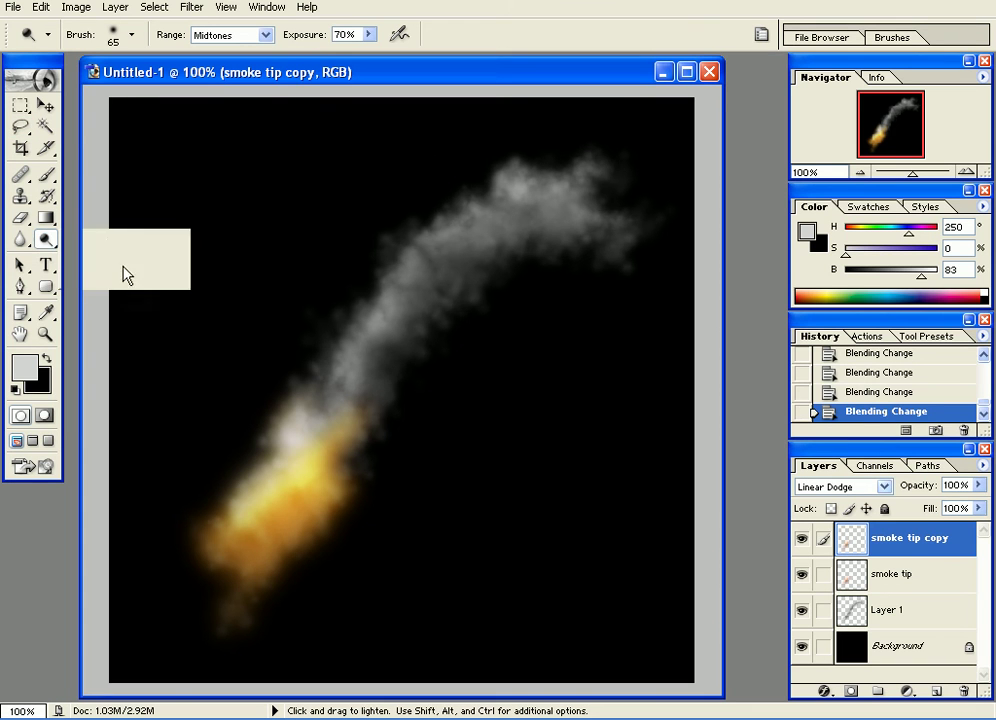
{"action": "left_click", "coordinate": [255, 560]}
{"action": "left_click", "coordinate": [209, 549]}
{"action": "left_click", "coordinate": [251, 567]}
{"action": "left_click", "coordinate": [223, 527]}
{"action": "left_click", "coordinate": [257, 593]}
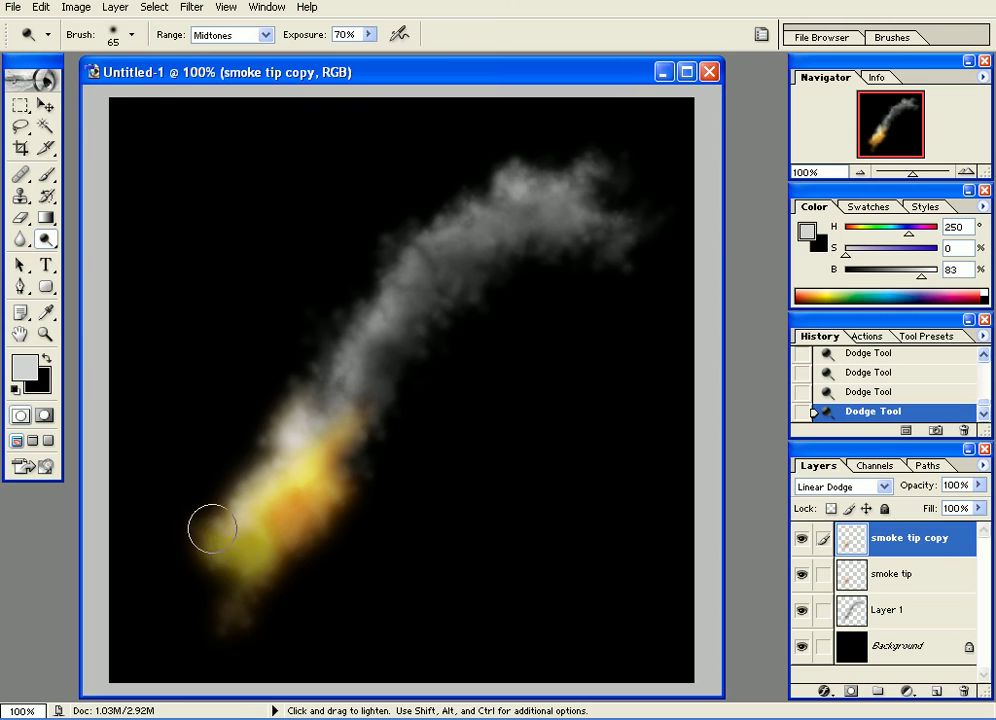
{"action": "left_click_drag", "start_coordinate": [265, 519], "coordinate": [308, 549]}
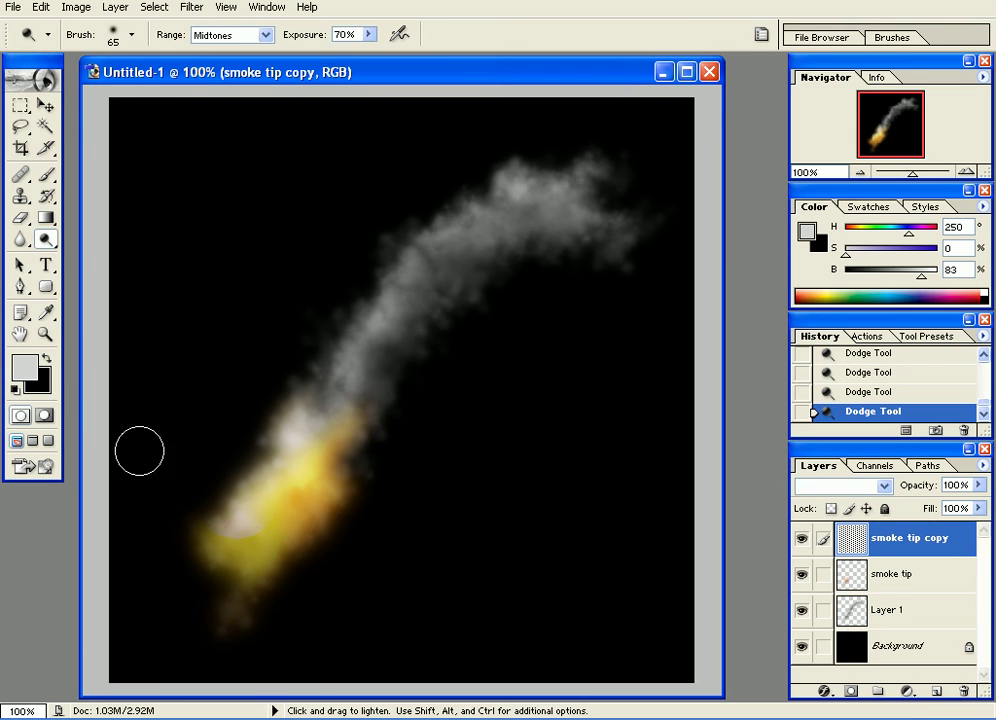
Set the foreground color to pure white (FFFFFF)
{"action": "left_click", "coordinate": [25, 371]}
{"action": "left_click_drag", "start_coordinate": [337, 415], "coordinate": [320, 367]}
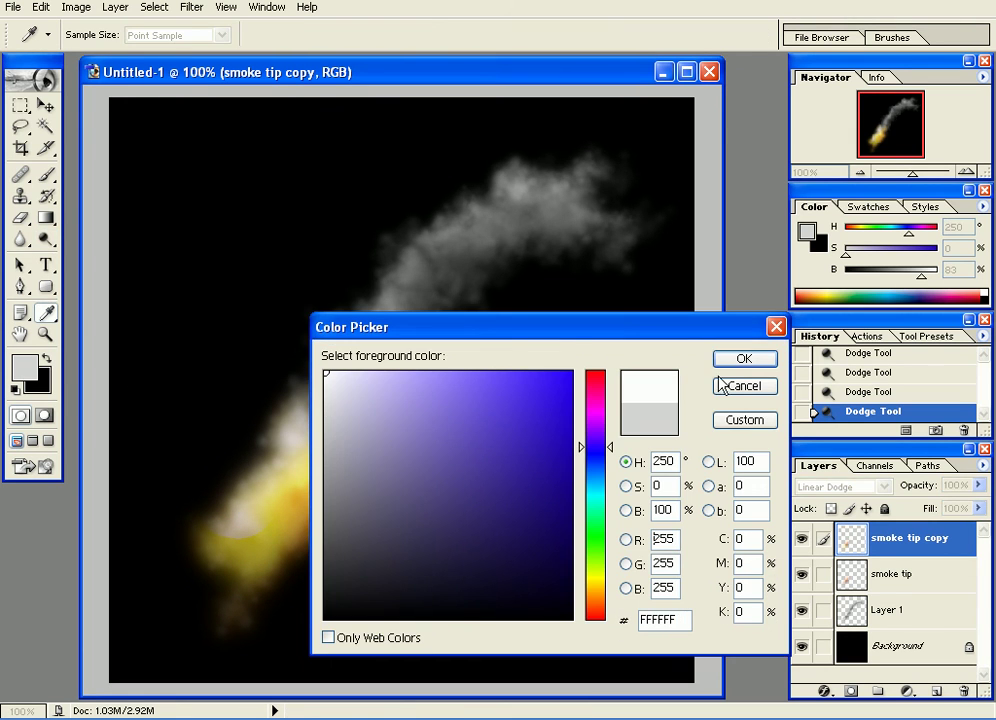
{"action": "left_click", "coordinate": [744, 360]}
Try a white stroke on the plume's base with the 50 px smoke brush, undo it and switch to a 65 px soft round brush
{"action": "left_click", "coordinate": [50, 175]}
{"action": "mouse_move", "coordinate": [236, 562]}
{"action": "left_mouse_down"}
{"action": "mouse_move", "coordinate": [221, 520]}
{"action": "mouse_move", "coordinate": [213, 578]}
{"action": "left_mouse_up"}
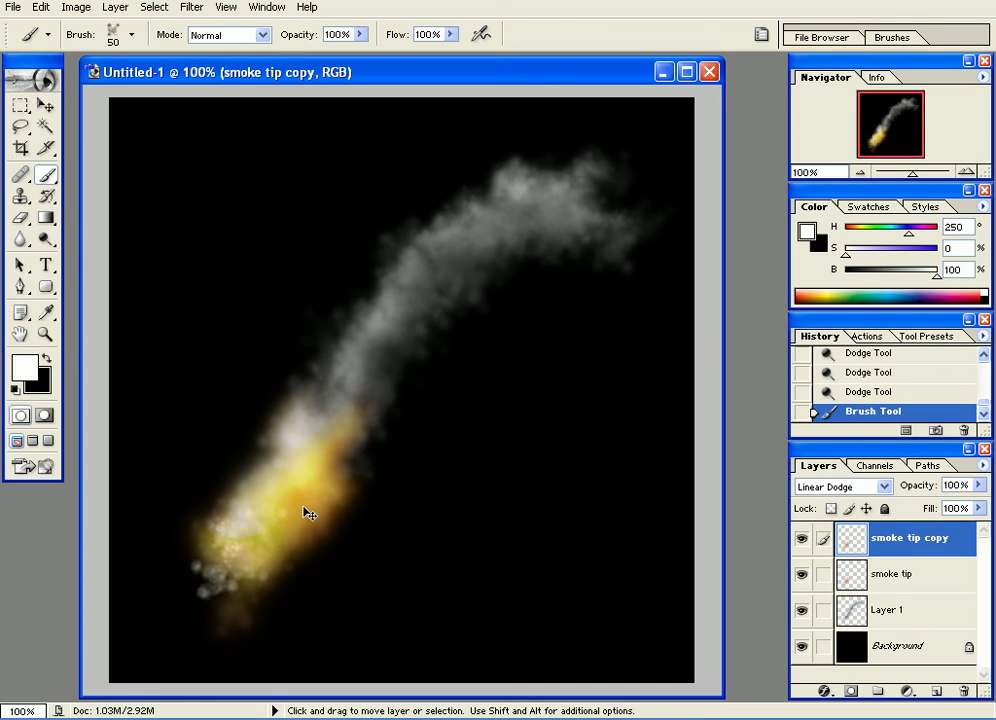
{"action": "right_click", "coordinate": [303, 525]}
{"action": "left_click", "coordinate": [277, 236]}
{"action": "left_click", "coordinate": [631, 28]}
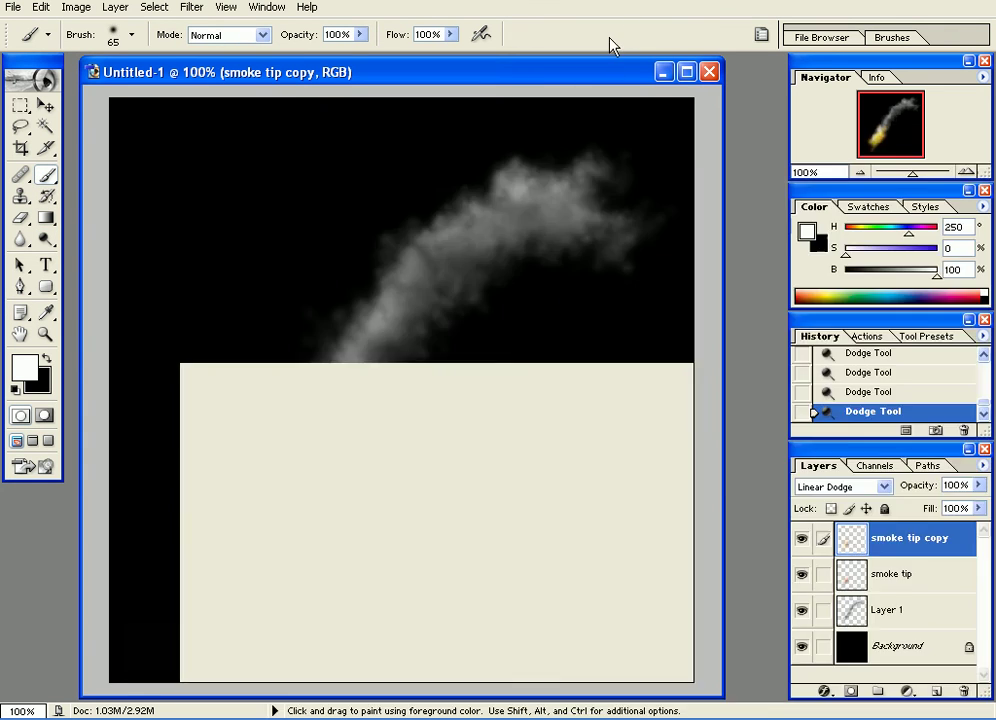
Undo a full-opacity test stroke and paint a white glow over the plume's base with an 80 px soft brush at 26% opacity
{"action": "left_click_drag", "start_coordinate": [243, 574], "coordinate": [225, 565]}
{"action": "key", "text": "ctrl+z"}
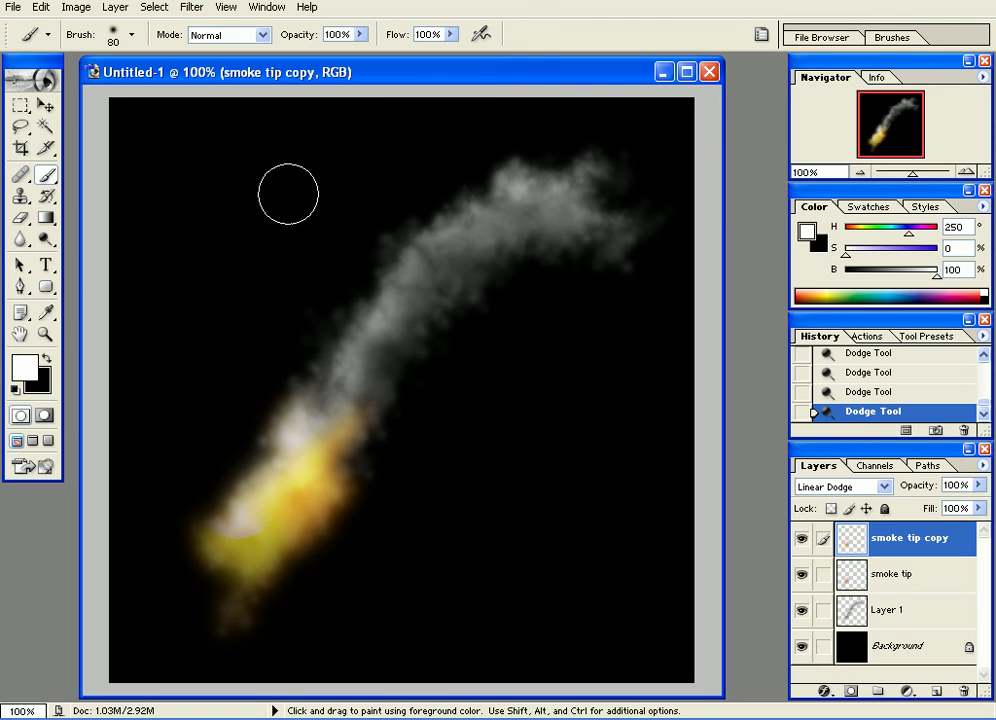
{"action": "left_click", "coordinate": [360, 35]}
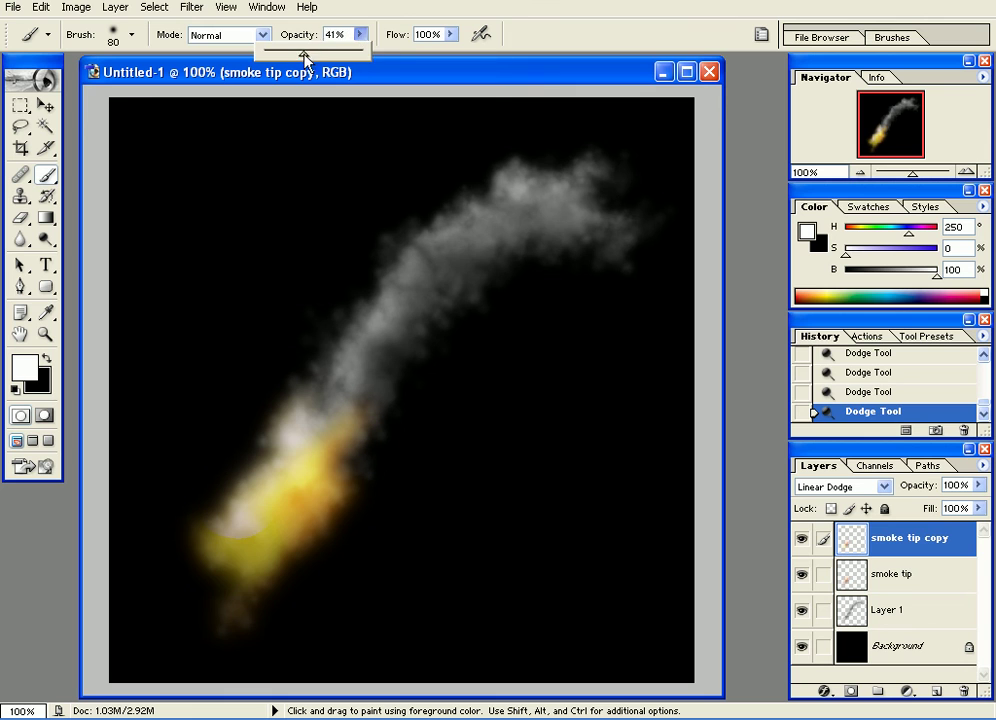
{"action": "left_click", "coordinate": [570, 11]}
{"action": "mouse_move", "coordinate": [238, 551]}
{"action": "left_mouse_down"}
{"action": "mouse_move", "coordinate": [230, 562]}
{"action": "mouse_move", "coordinate": [259, 574]}
{"action": "mouse_move", "coordinate": [230, 553]}
{"action": "mouse_move", "coordinate": [268, 564]}
{"action": "mouse_move", "coordinate": [284, 521]}
{"action": "left_mouse_up"}
{"action": "left_click", "coordinate": [232, 550]}
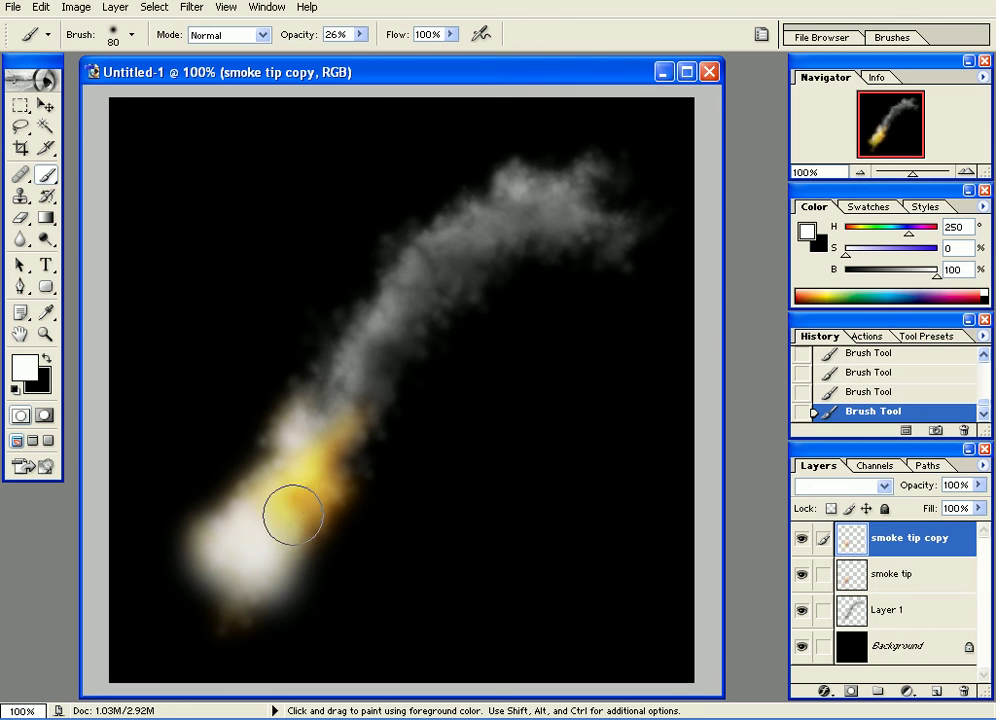
Erase the outer and lower edges of the white glow with a 90 px soft eraser to narrow the tip
{"action": "left_click", "coordinate": [24, 221]}
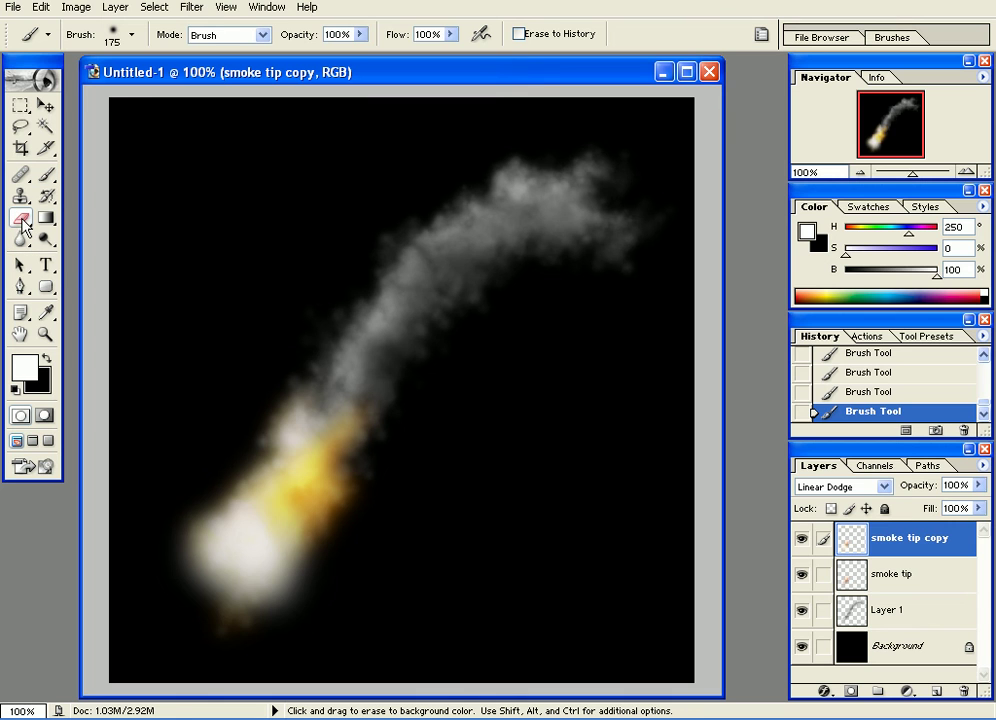
{"action": "key", "text": "bracketleft"}
{"action": "key", "text": "bracketleft"}
{"action": "key", "text": "bracketleft"}
{"action": "key", "text": "bracketleft"}
{"action": "mouse_move", "coordinate": [291, 594]}
{"action": "left_mouse_down"}
{"action": "mouse_move", "coordinate": [255, 632]}
{"action": "mouse_move", "coordinate": [205, 592]}
{"action": "left_mouse_up"}
{"action": "mouse_move", "coordinate": [188, 518]}
{"action": "left_mouse_down"}
{"action": "mouse_move", "coordinate": [160, 564]}
{"action": "mouse_move", "coordinate": [178, 557]}
{"action": "mouse_move", "coordinate": [181, 600]}
{"action": "left_mouse_up"}
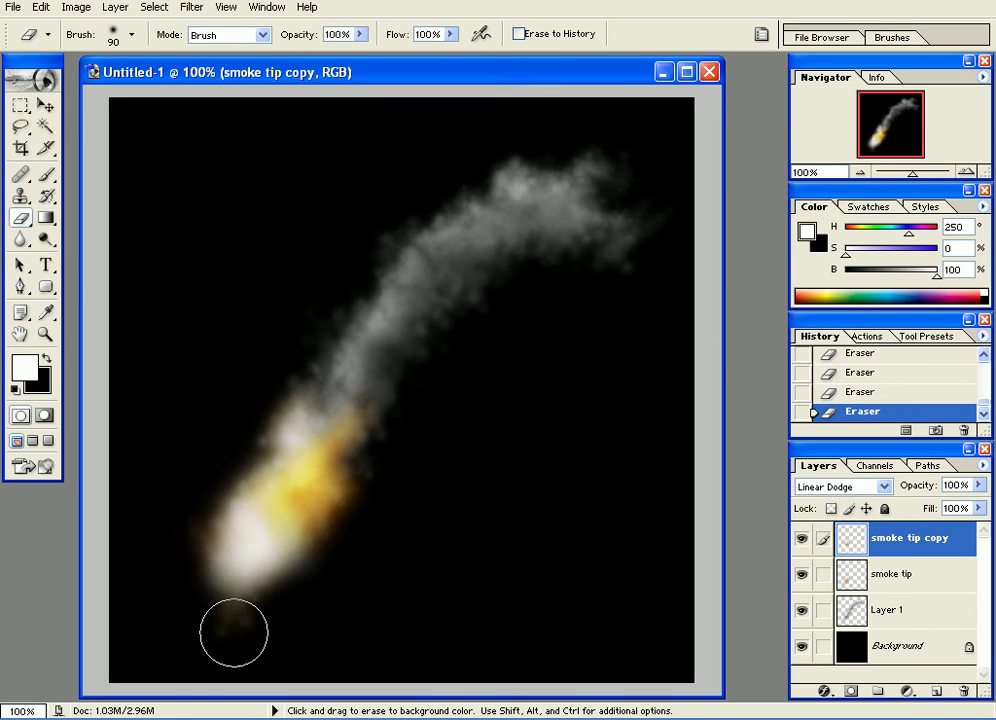
Sample the yellow from the flame area and paint it over the white glow with the 80 px brush at 26% opacity
{"action": "left_click", "coordinate": [46, 176]}
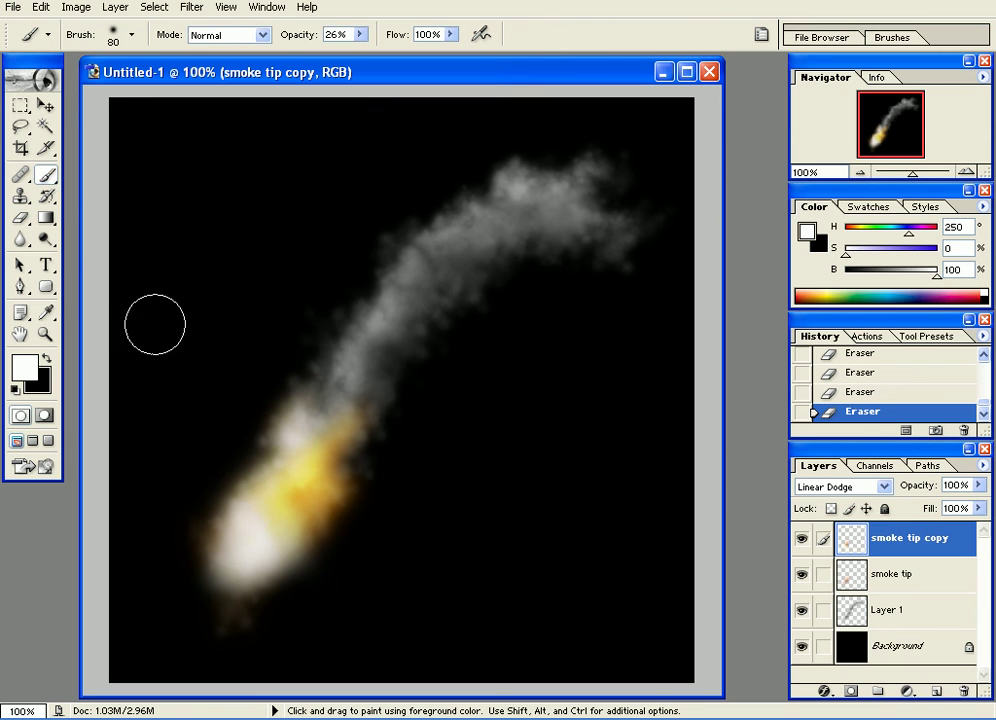
{"action": "left_click", "coordinate": [303, 473], "text": "alt"}
{"action": "left_click", "coordinate": [238, 525]}
{"action": "left_click", "coordinate": [240, 545]}
{"action": "left_click", "coordinate": [228, 563]}
{"action": "left_click", "coordinate": [246, 549]}
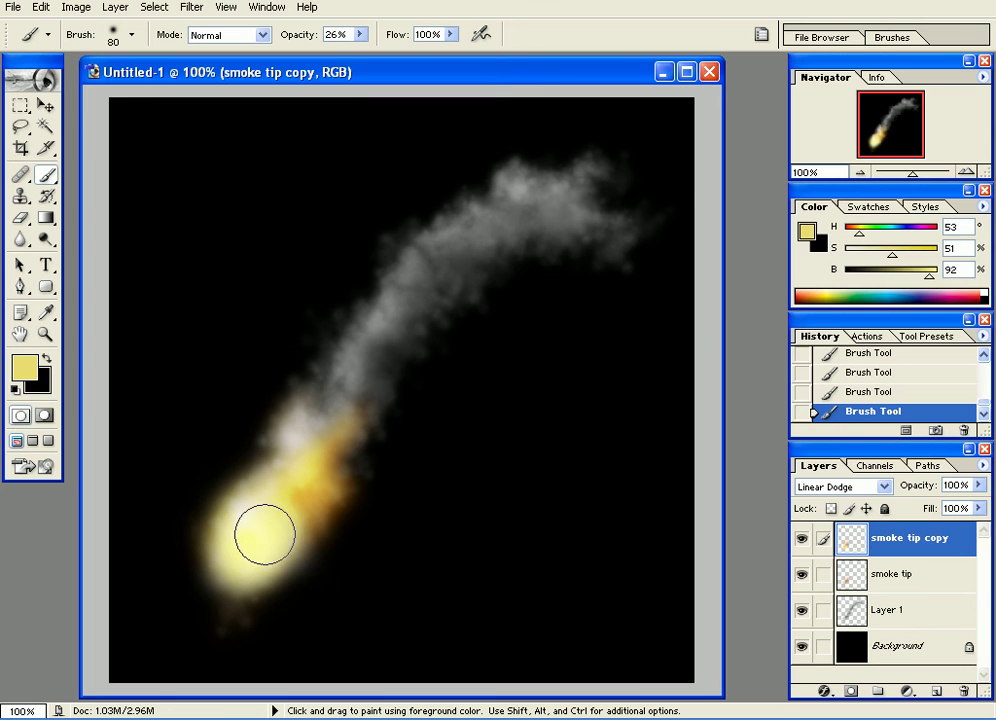
{"action": "key", "text": "ctrl+minus"}
{"action": "key", "text": "ctrl+minus"}
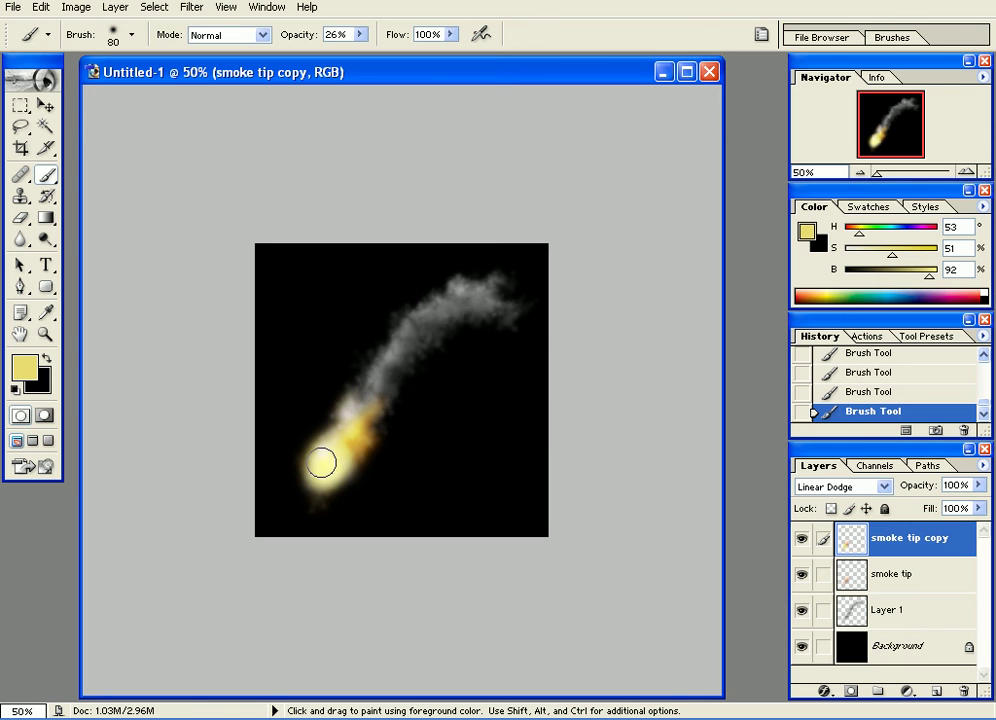
{"action": "key", "text": "ctrl+plus"}
{"action": "key", "text": "ctrl+plus"}
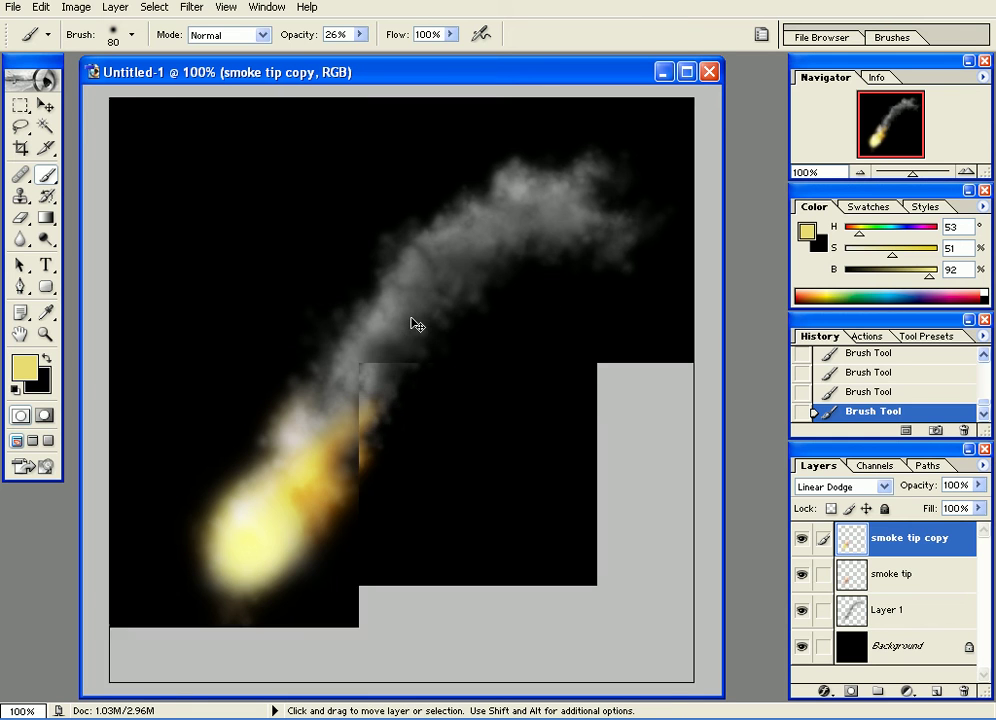
{"action": "left_click", "coordinate": [46, 106]}
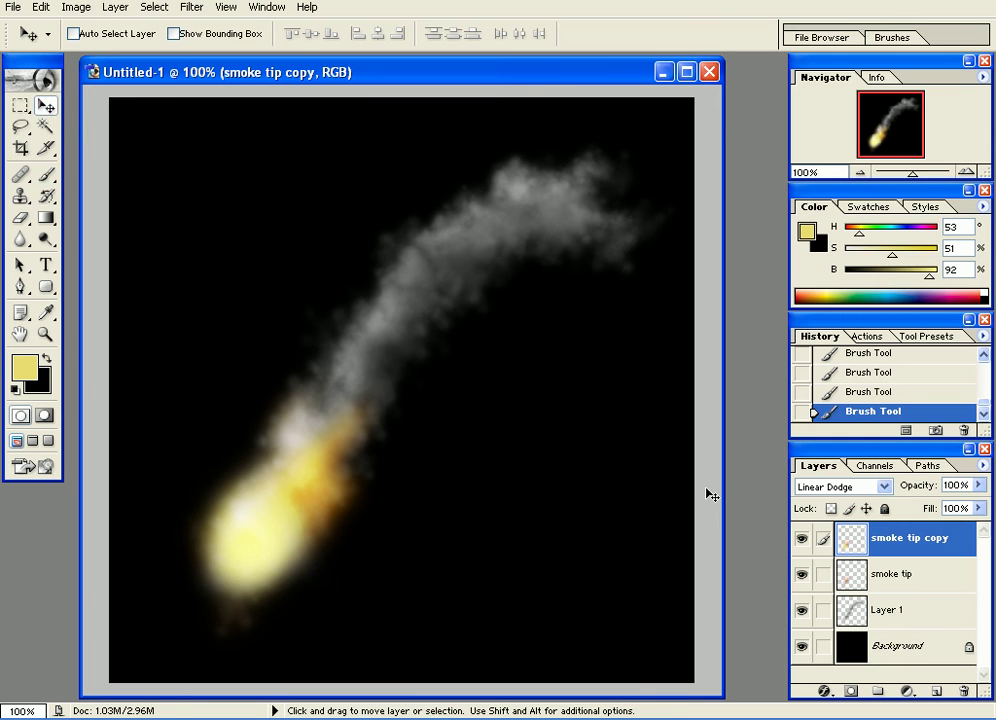